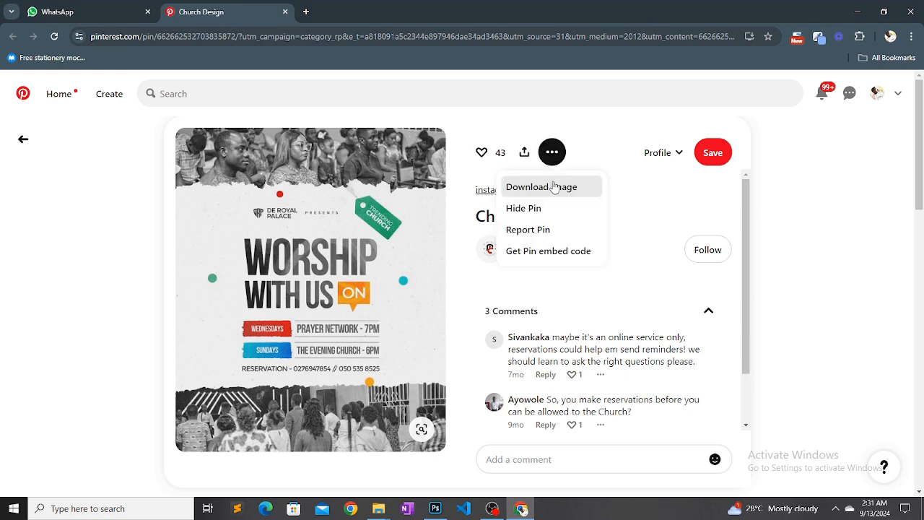
Download the Church Design pin's image from Pinterest and switch to Photoshop
click(554, 187)
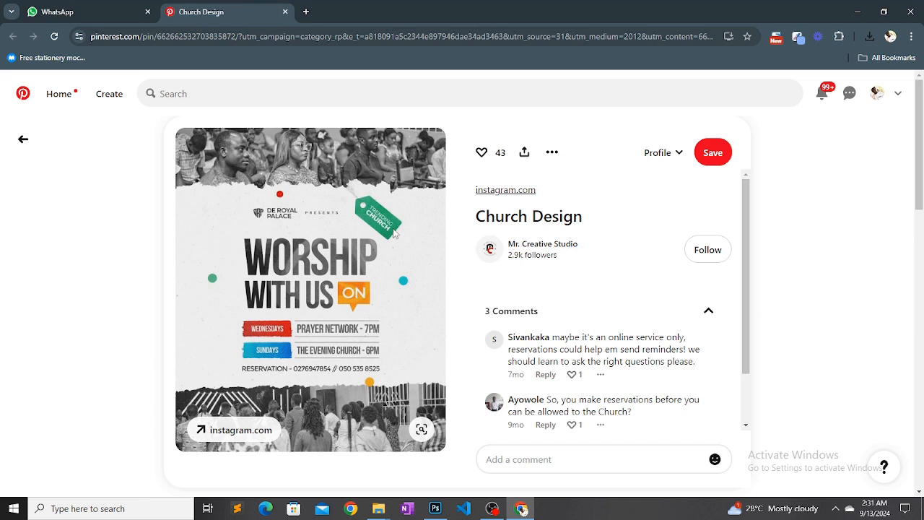
click(436, 508)
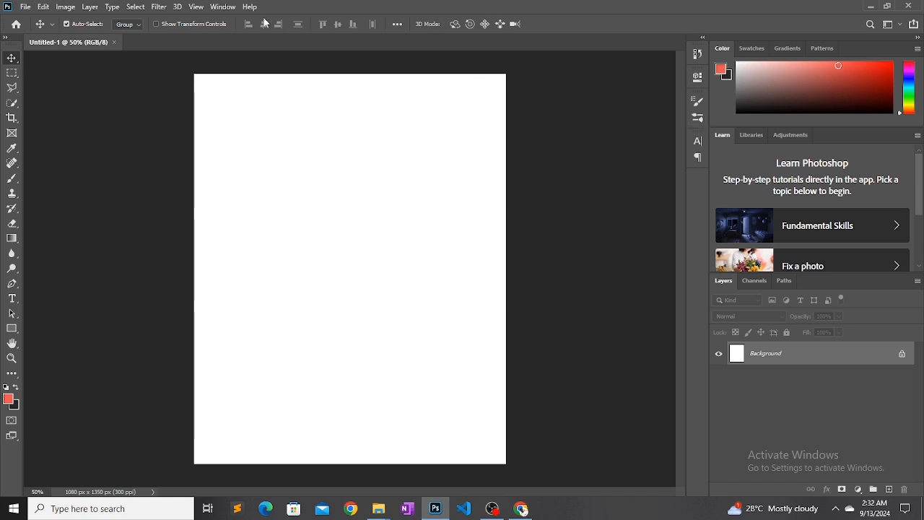
click(222, 6)
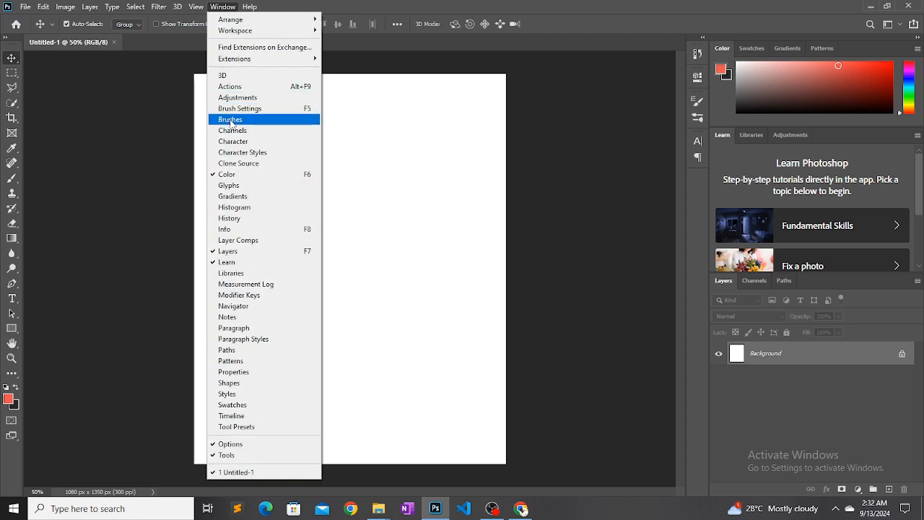
click(231, 120)
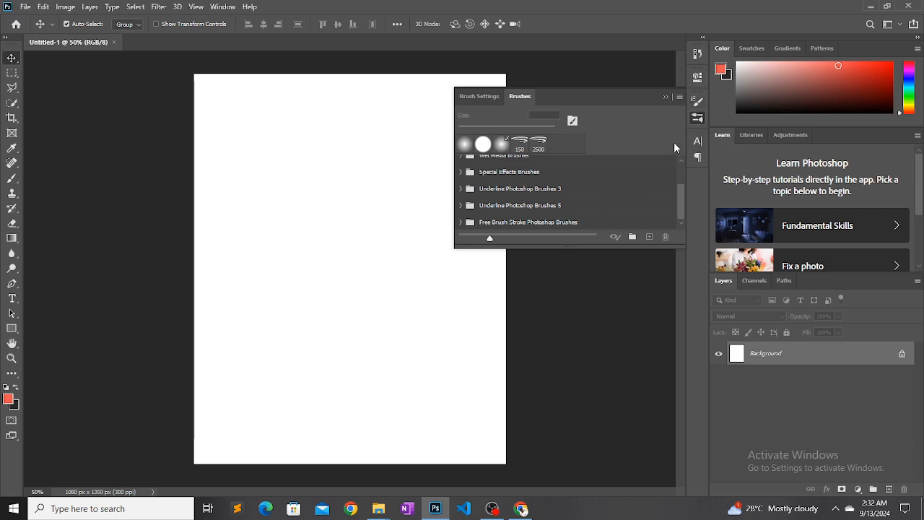
click(679, 98)
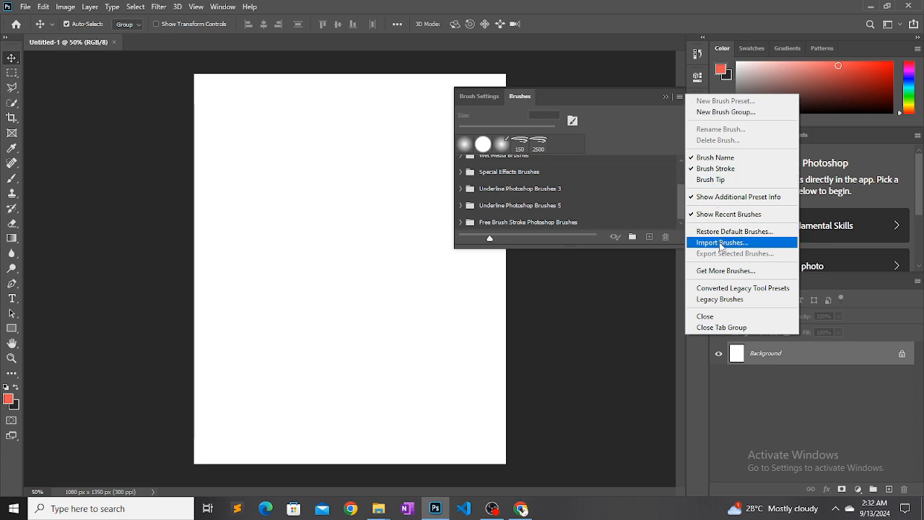
click(720, 244)
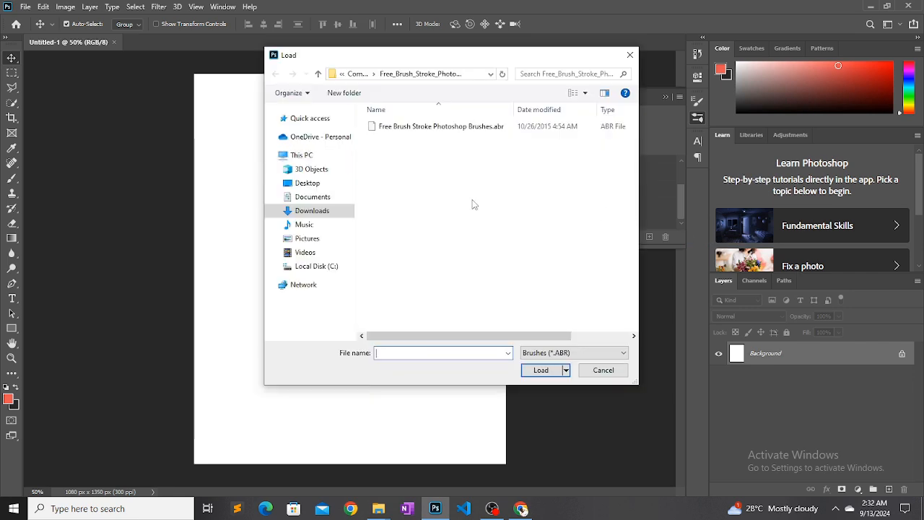
click(324, 256)
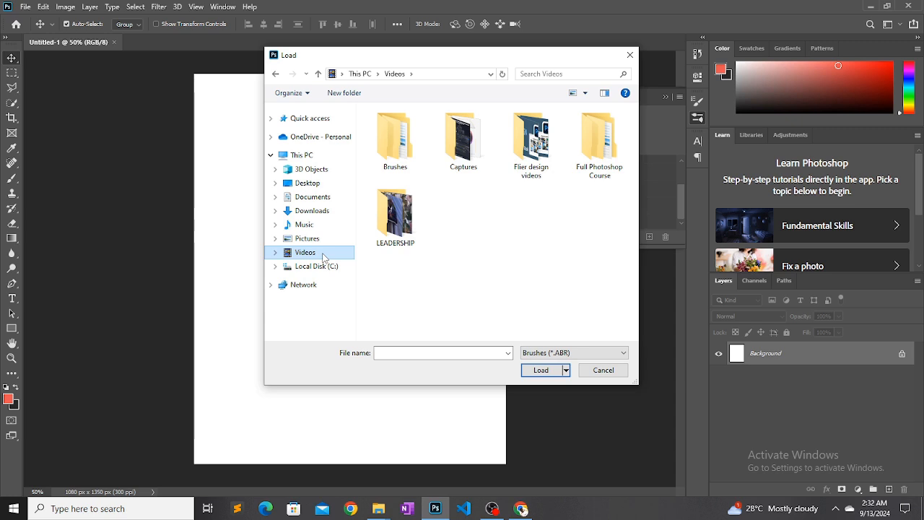
double_click(396, 145)
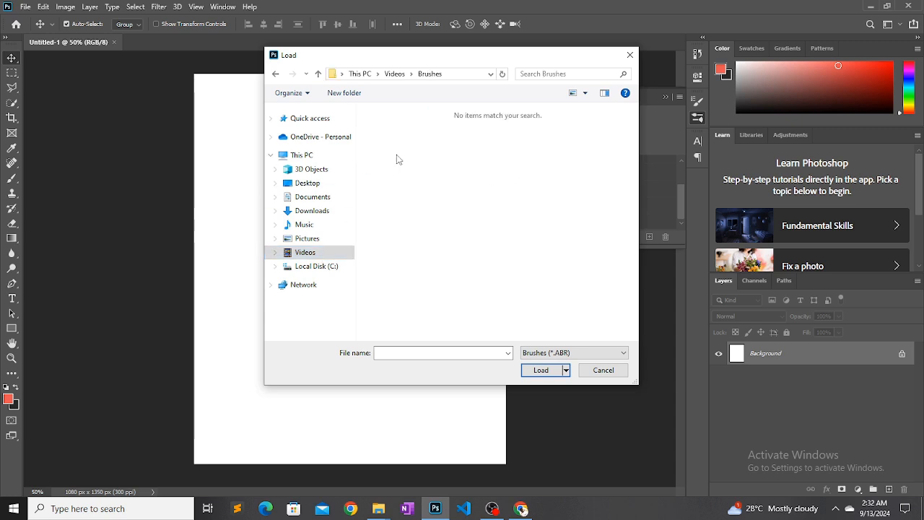
click(628, 56)
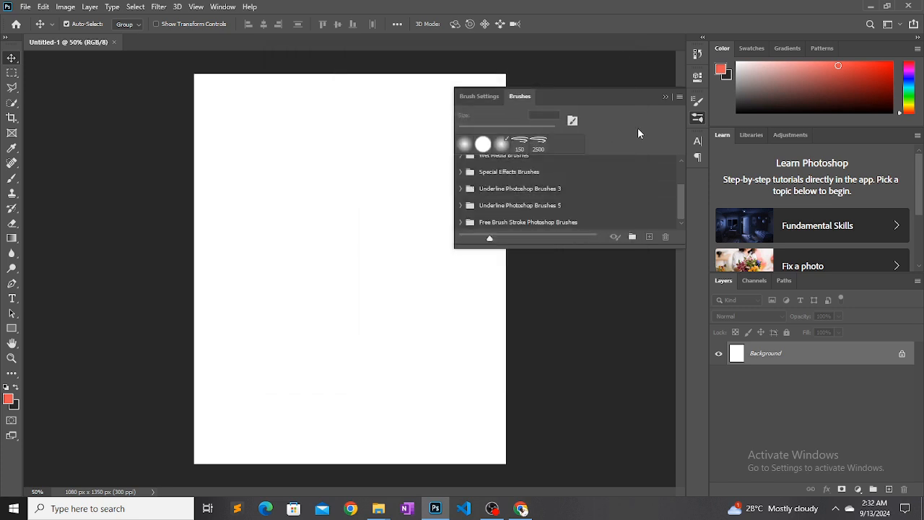
click(664, 97)
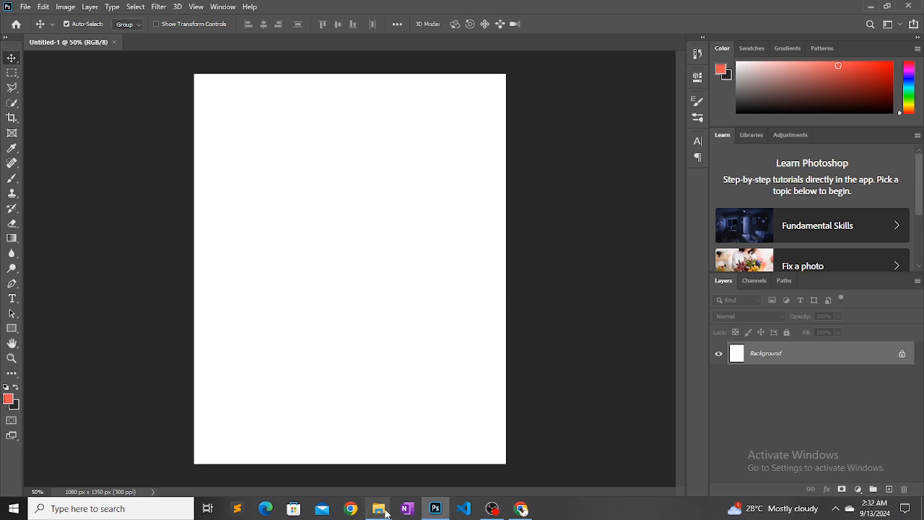
In File Explorer, extract the three brush archives in Videos > Brushes together into a new Brushes subfolder
mouse_move(384, 513)
click(367, 426)
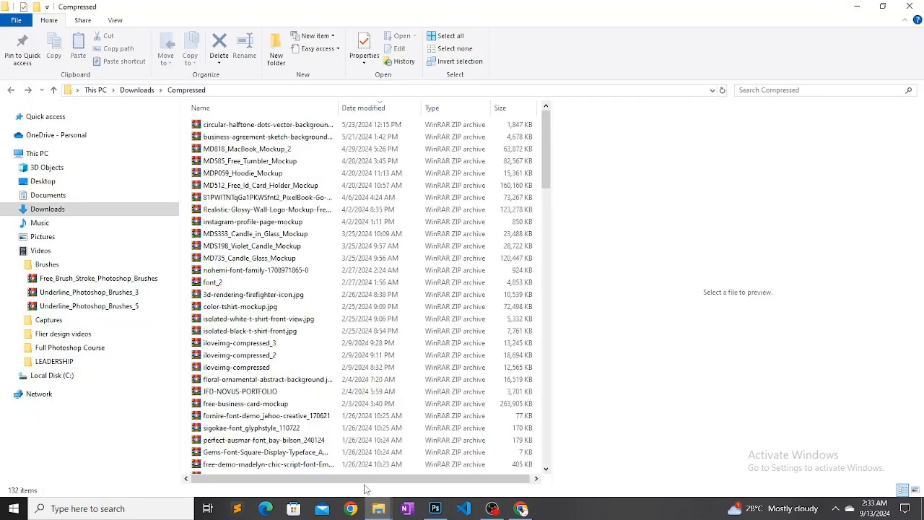
click(70, 266)
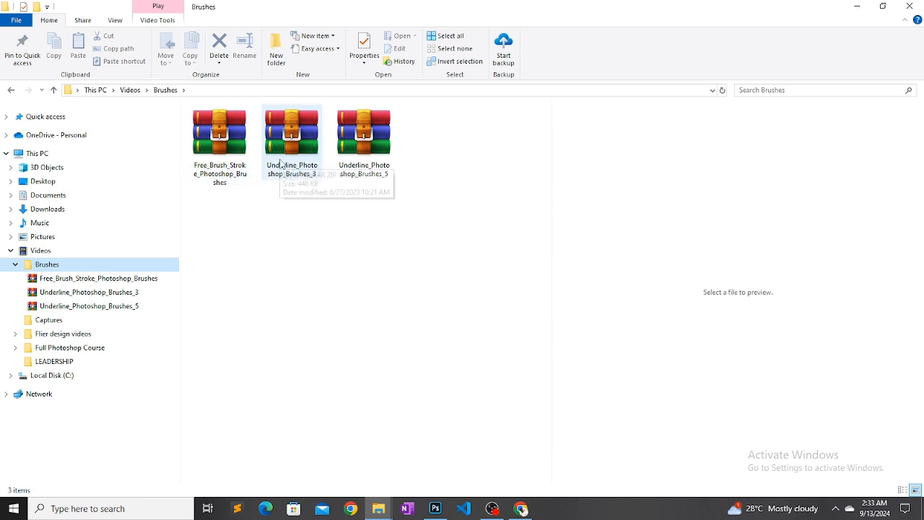
click(244, 135)
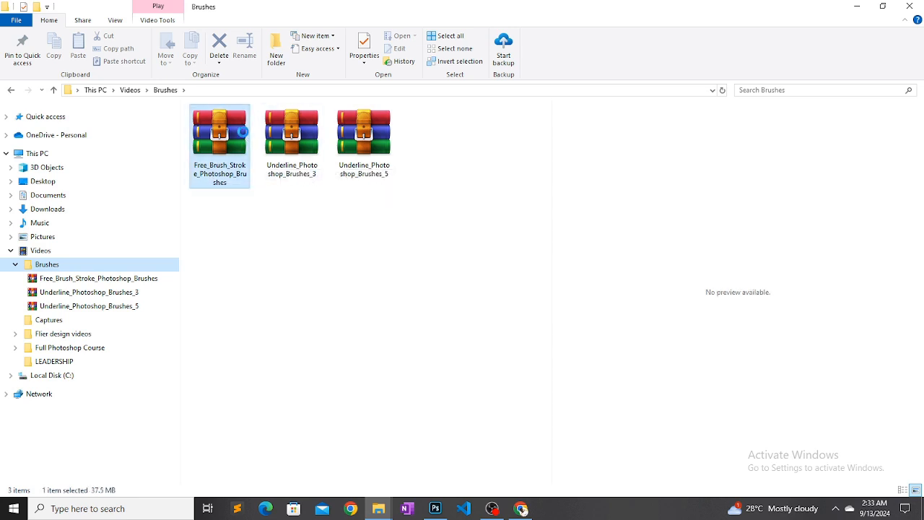
ctrl+click(291, 143)
ctrl+click(347, 143)
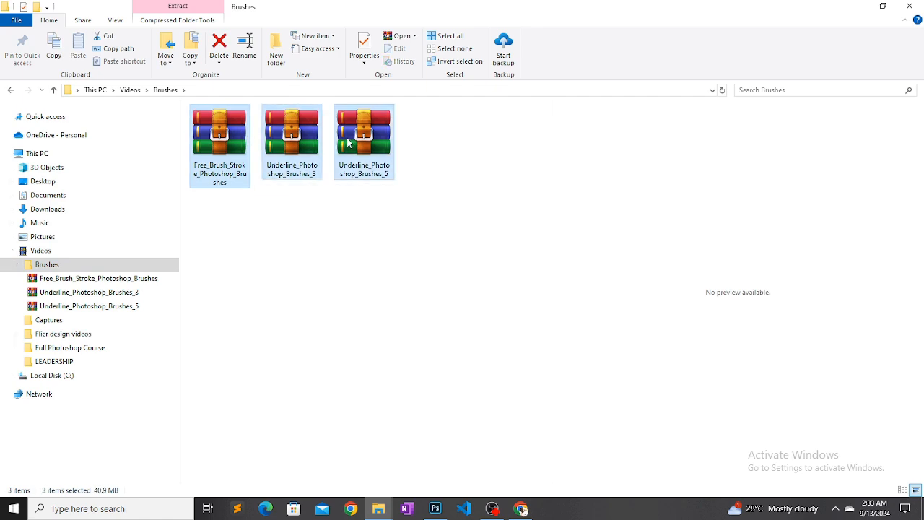
right_click(347, 143)
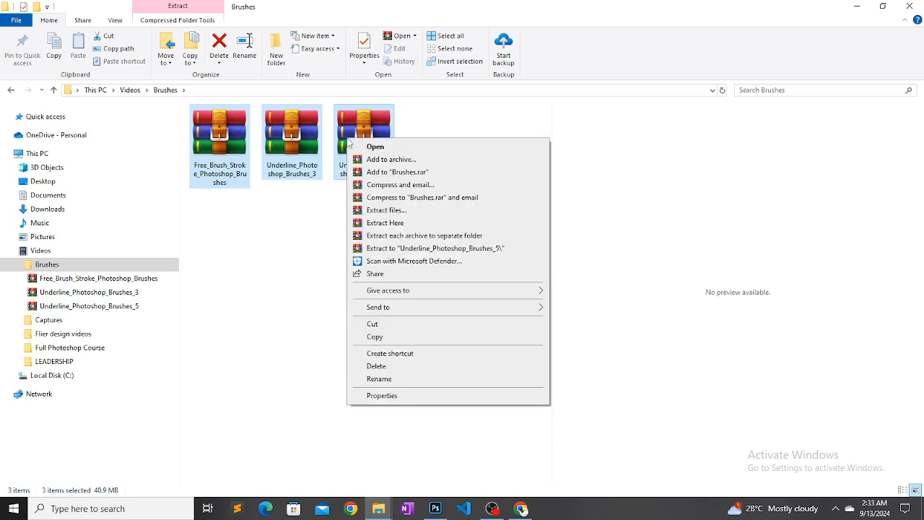
click(383, 211)
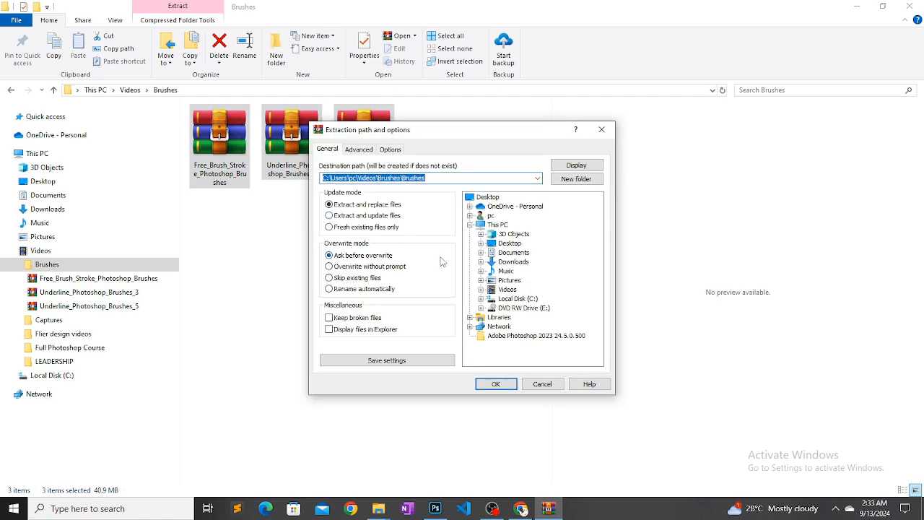
click(496, 383)
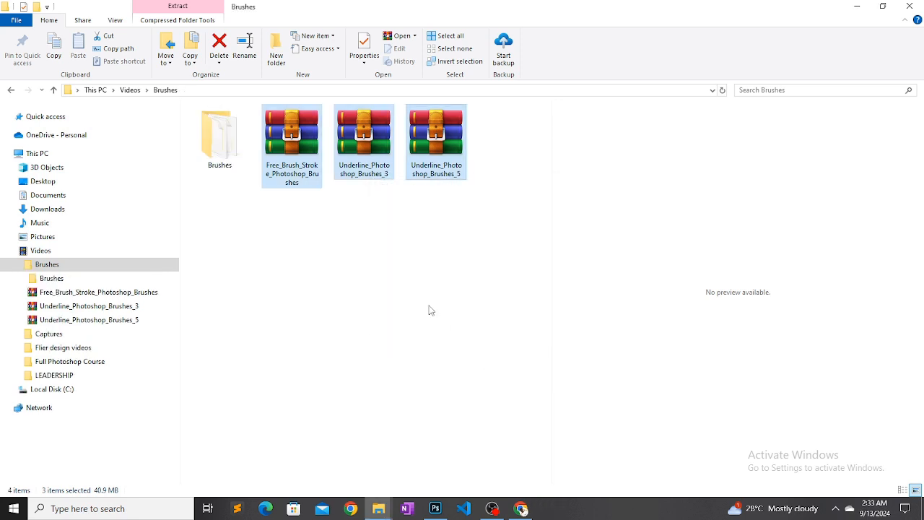
Switch to Photoshop, start importing brushes and browse to the extracted subfolder Videos > Brushes > Brushes
click(436, 510)
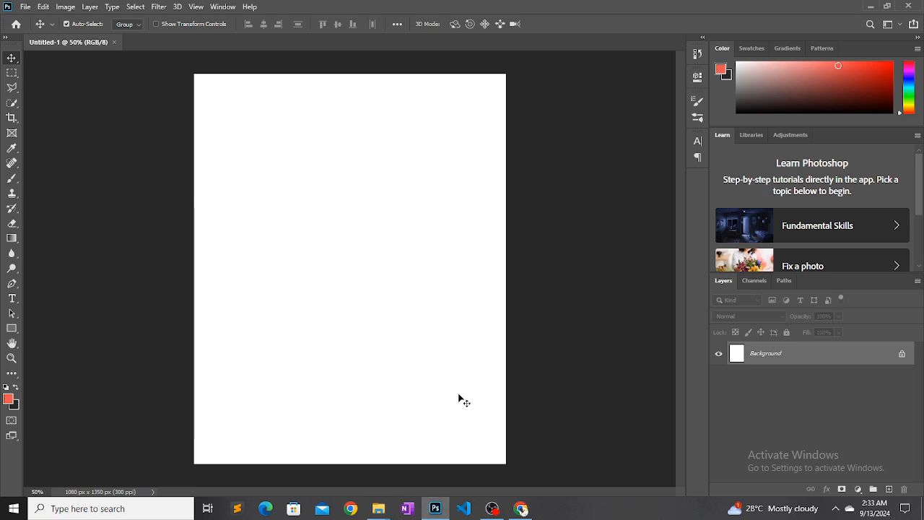
click(698, 124)
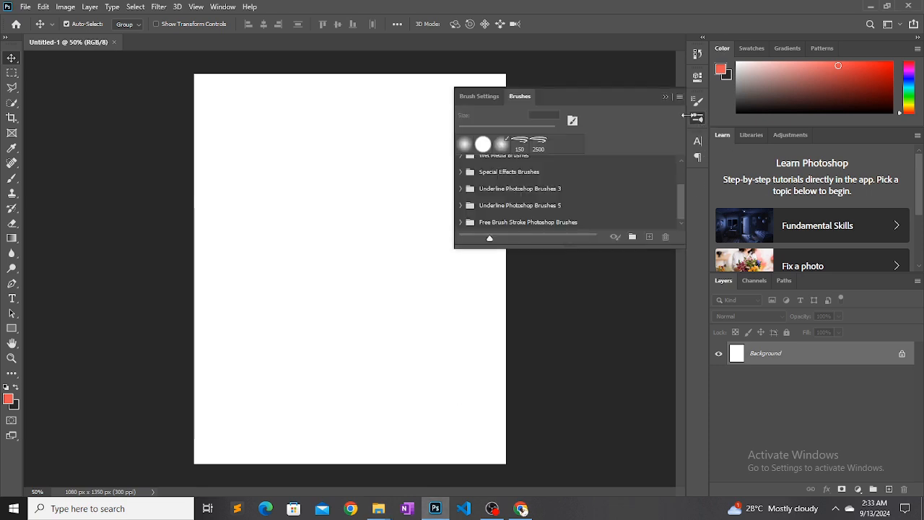
click(679, 99)
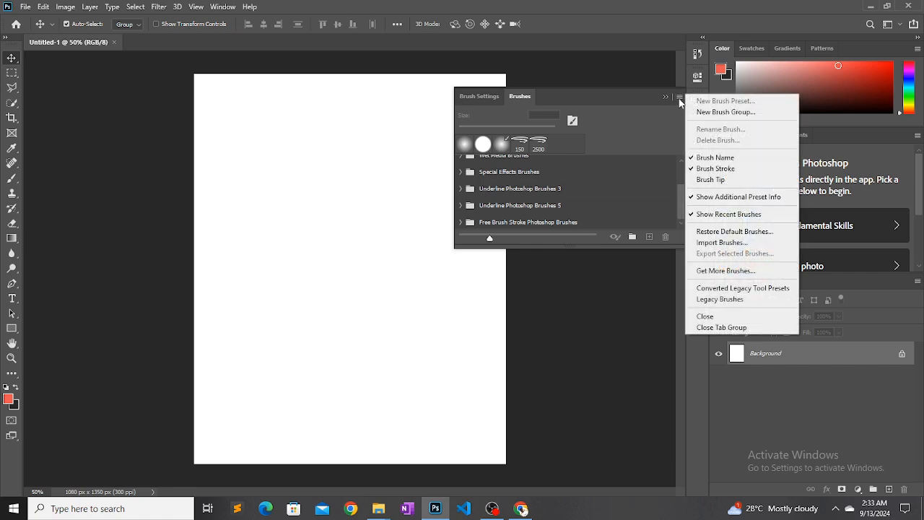
click(720, 242)
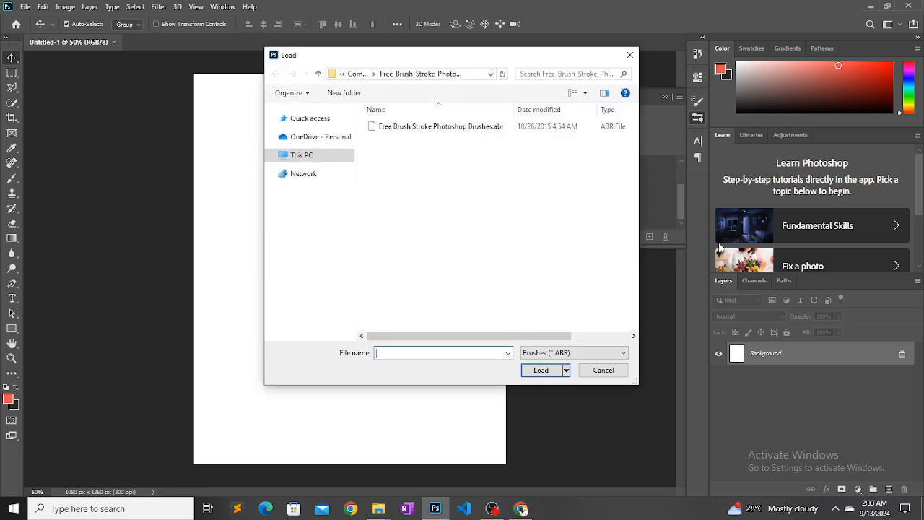
click(307, 252)
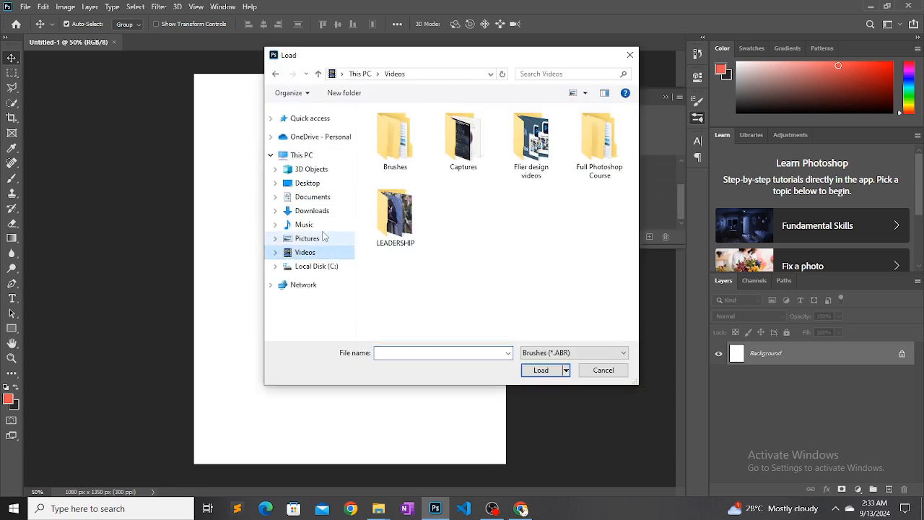
double_click(386, 155)
double_click(386, 159)
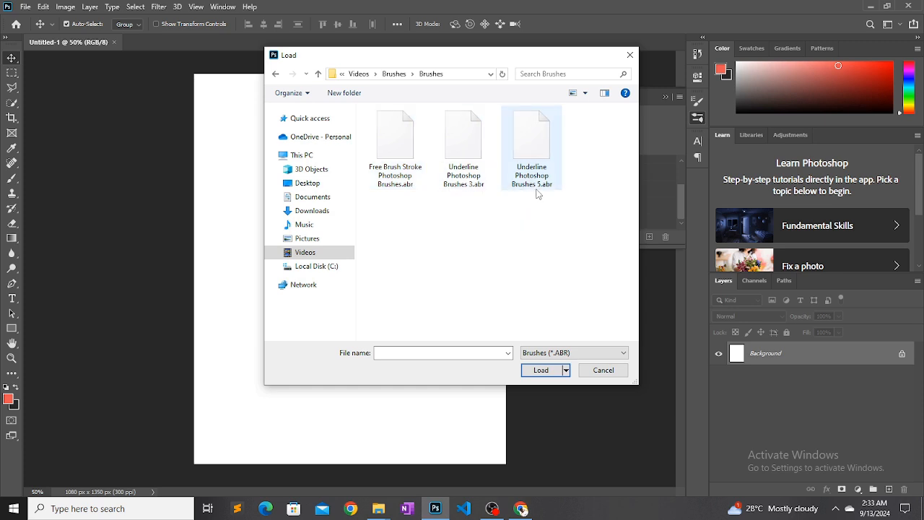
Load the brush file Free Brush Stroke Photoshop Brushes.abr and check the end of the brush list
click(406, 162)
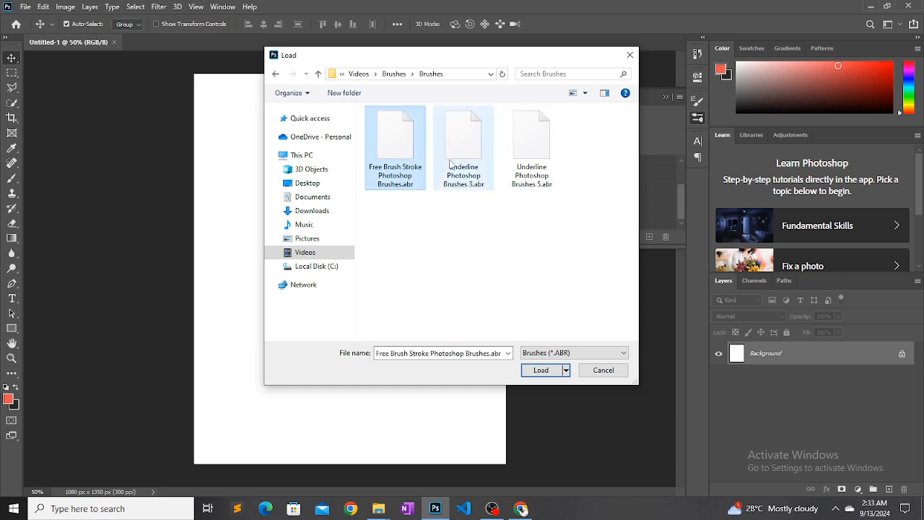
click(532, 152)
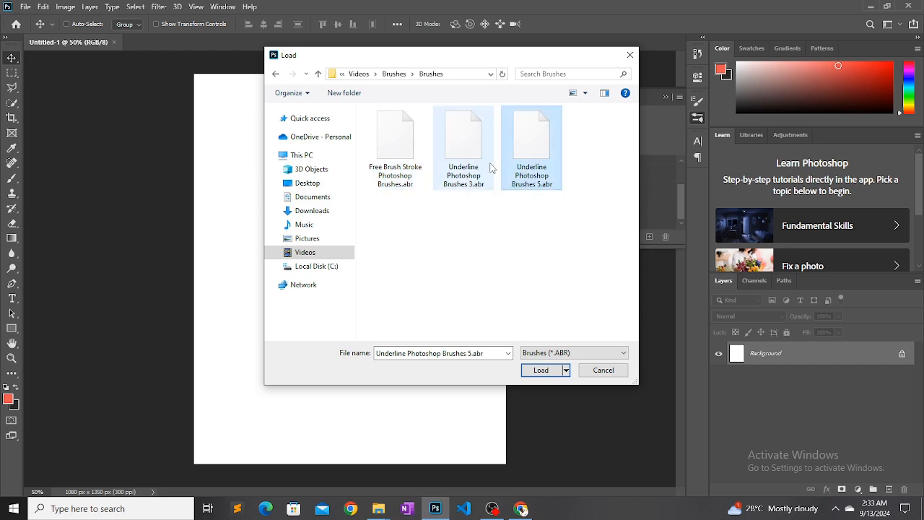
click(490, 167)
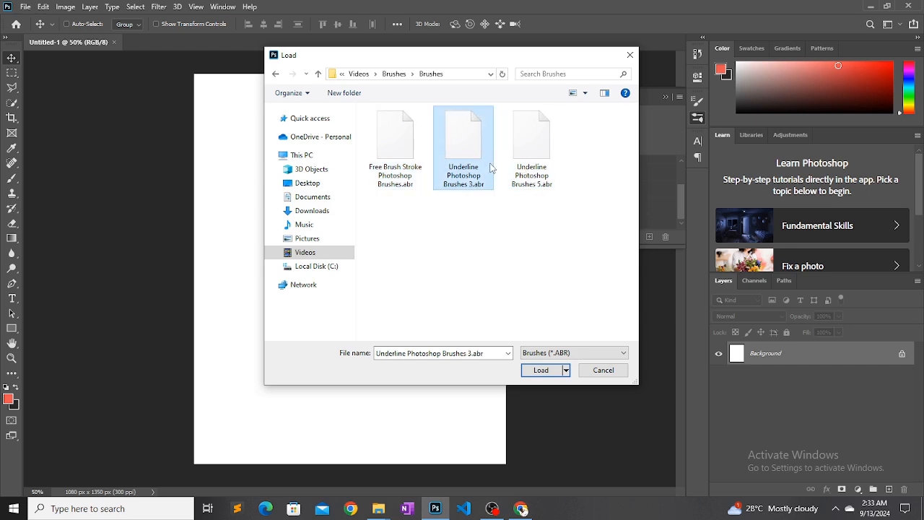
click(413, 178)
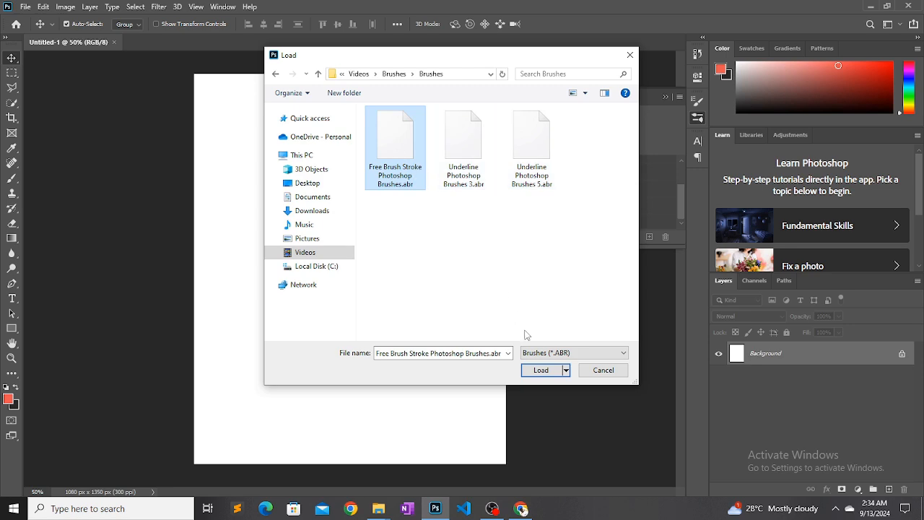
click(540, 371)
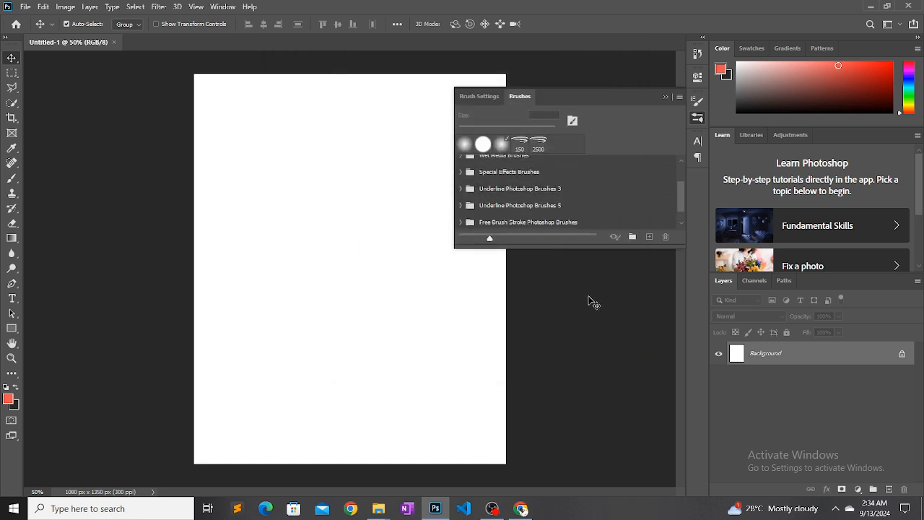
drag(680, 200, 679, 208)
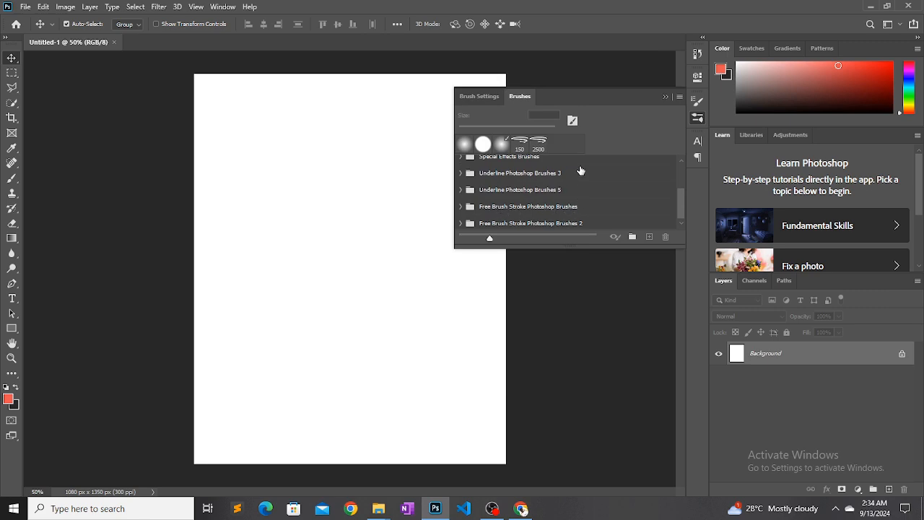
Import the brush file Underline Photoshop Brushes 3.abr and look through the brush list
click(679, 96)
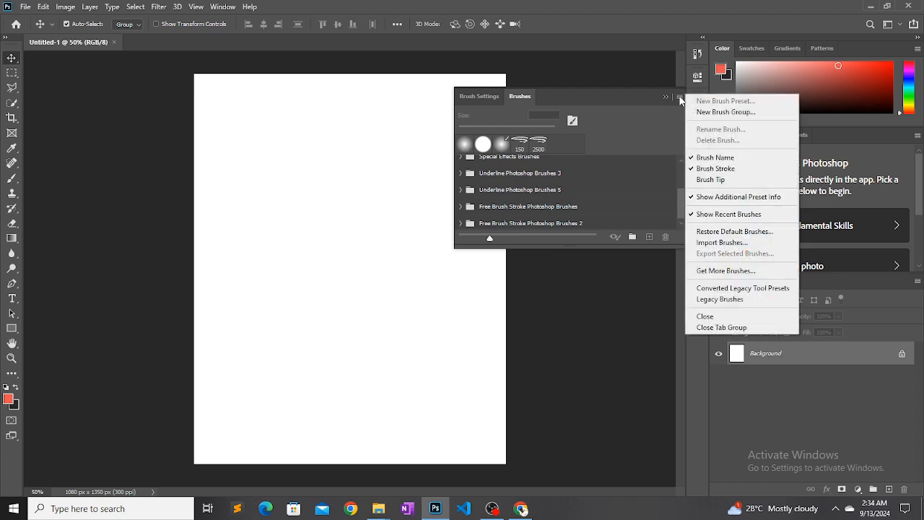
click(719, 246)
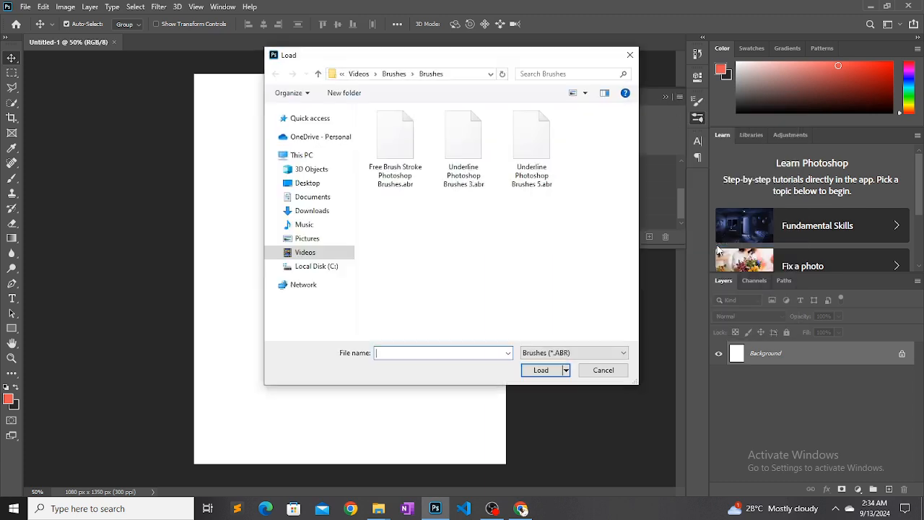
click(473, 159)
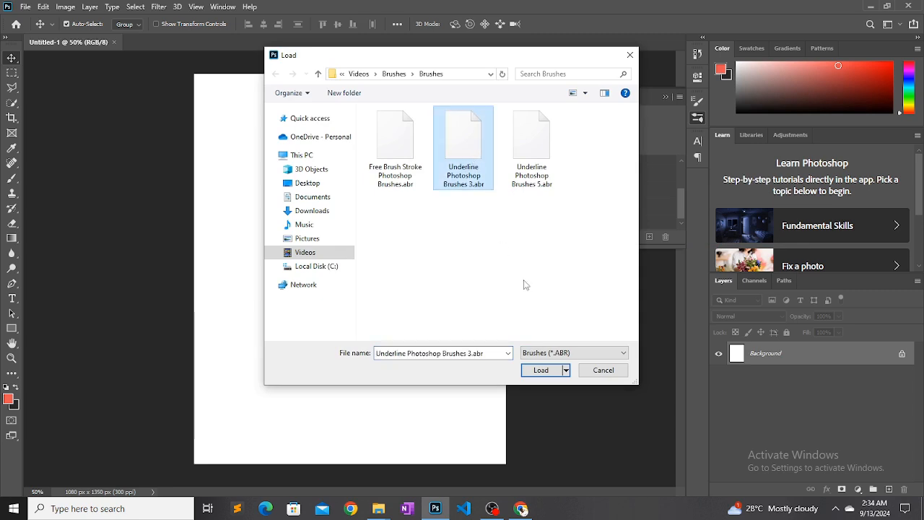
click(535, 367)
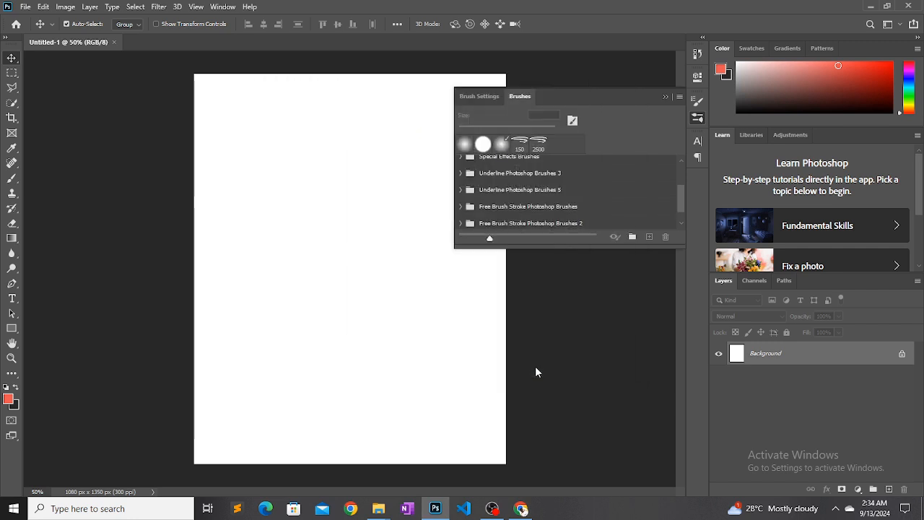
drag(682, 197, 683, 210)
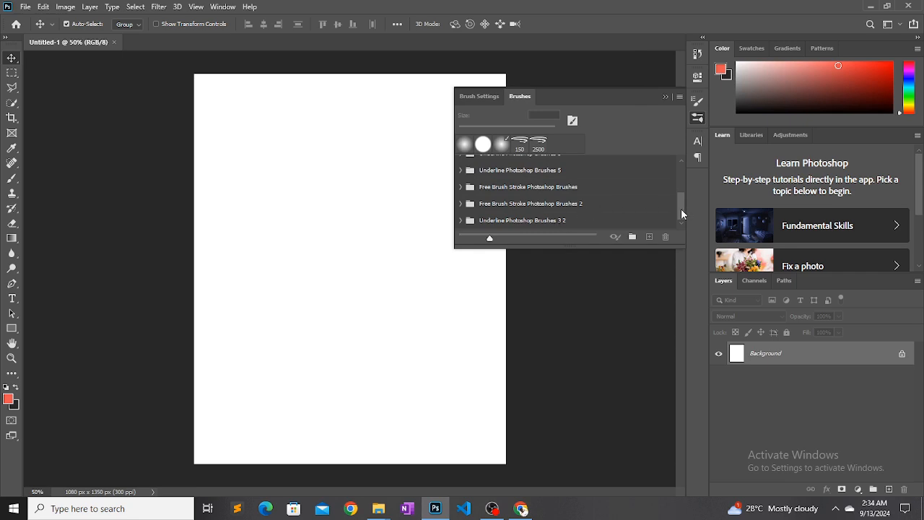
drag(681, 209, 680, 198)
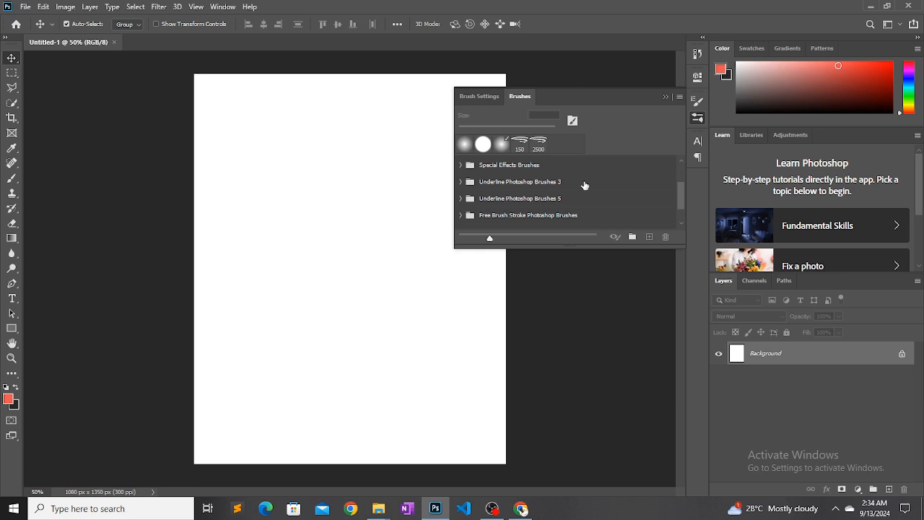
Import the brush file Underline Photoshop Brushes 5.abr, check the end of the brush list and collapse the brushes panel
click(679, 96)
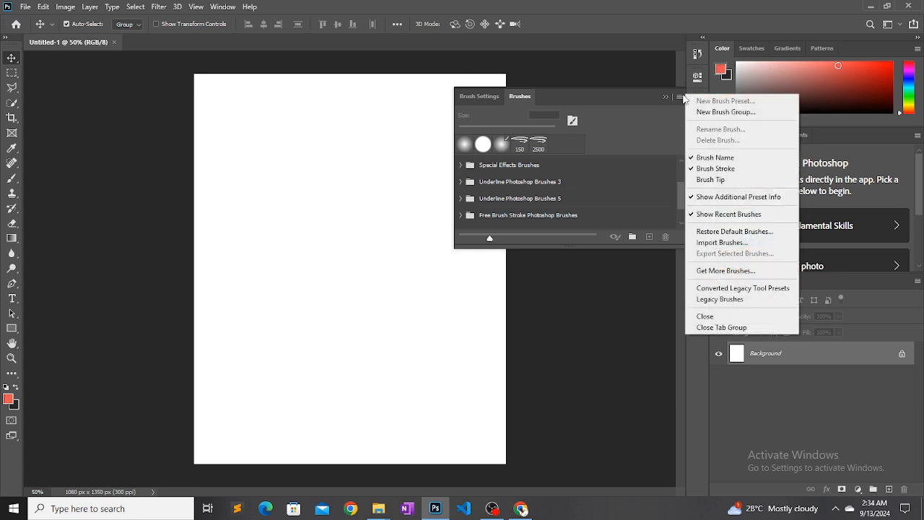
click(718, 242)
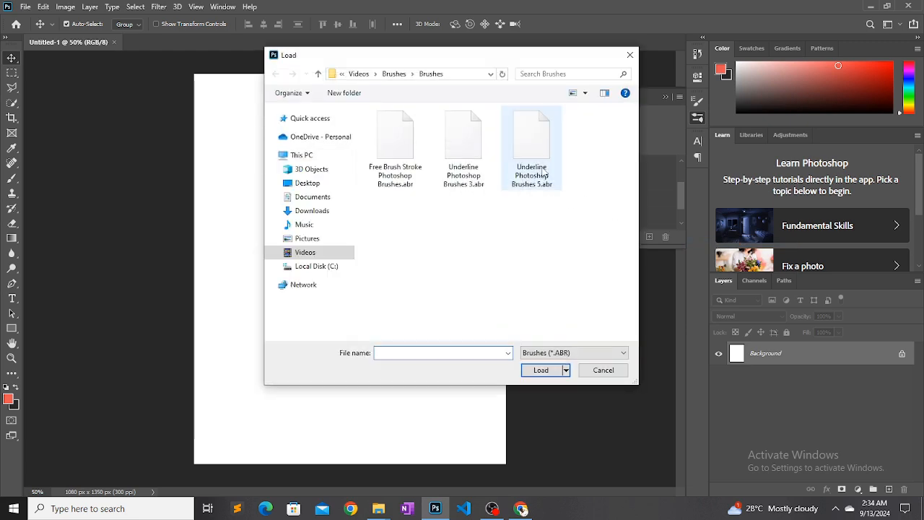
click(539, 167)
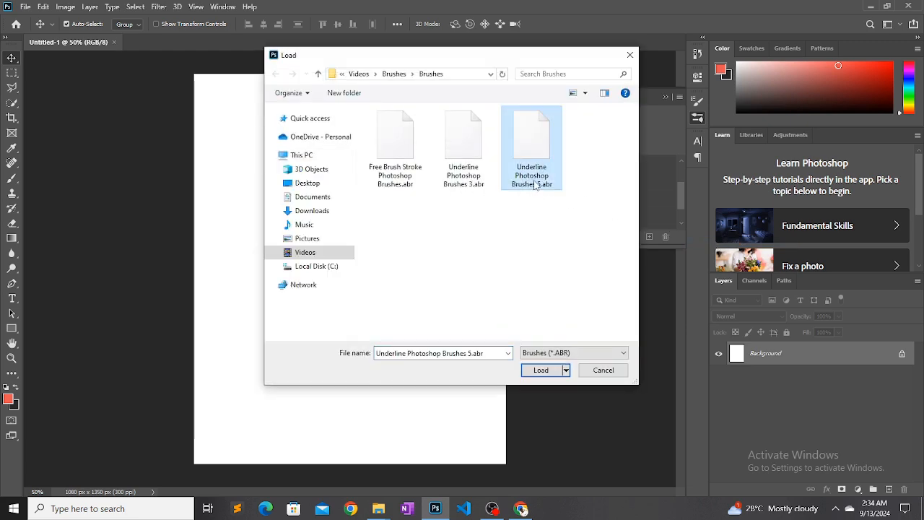
click(541, 370)
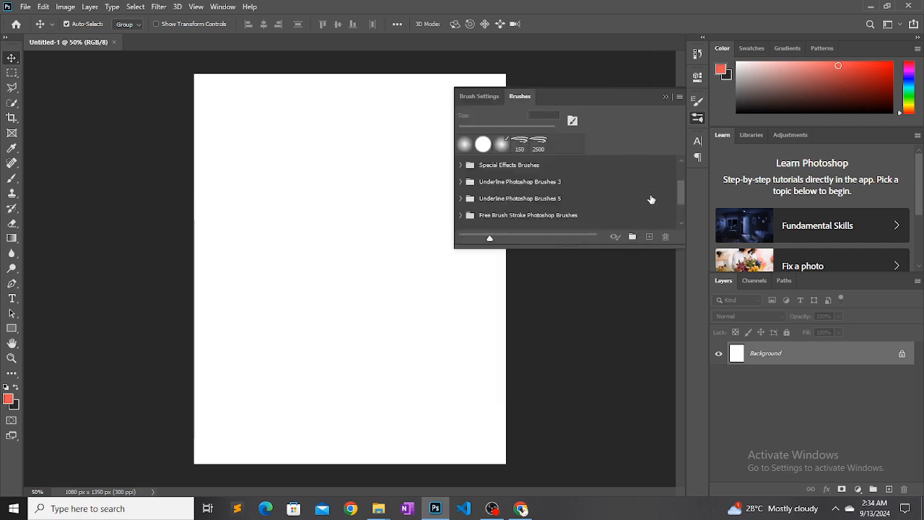
drag(679, 202, 681, 217)
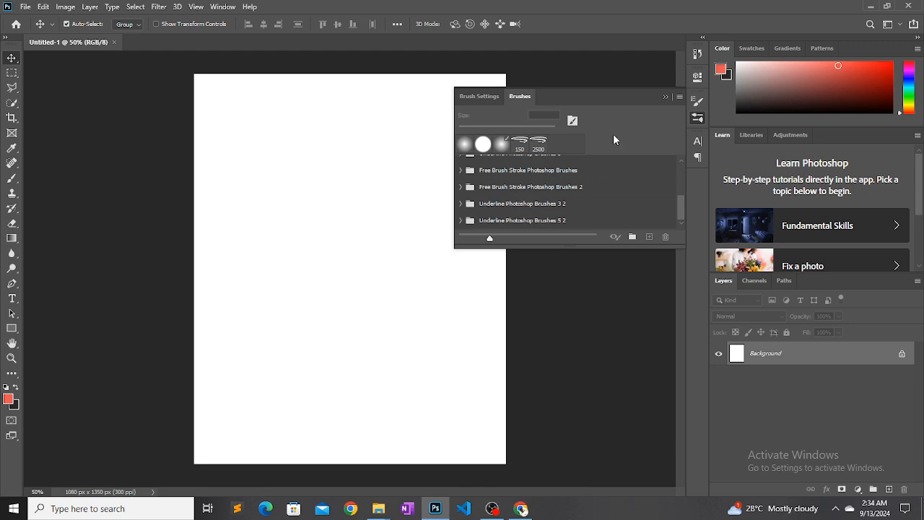
click(665, 98)
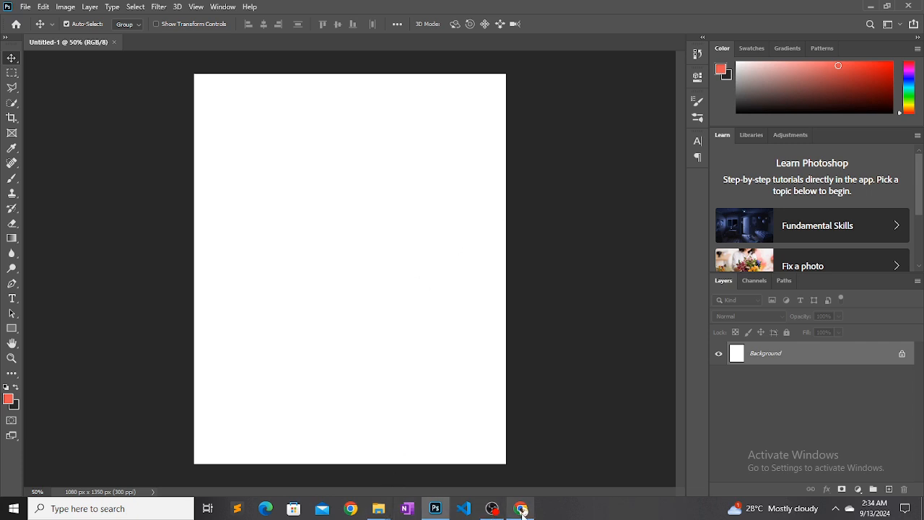
Switch to Chrome to examine the brush strokes in the church flyer reference on Pinterest, then return to Photoshop
mouse_move(519, 509)
mouse_move(502, 471)
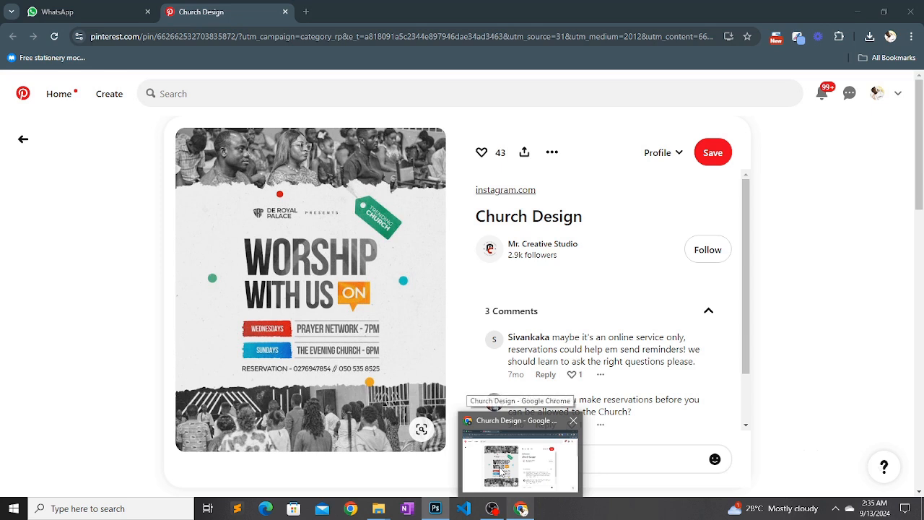
click(500, 471)
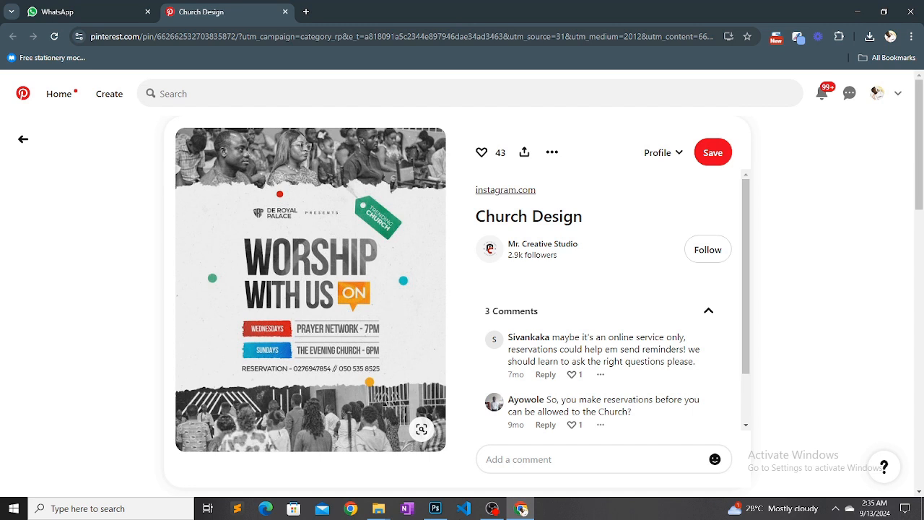
click(435, 508)
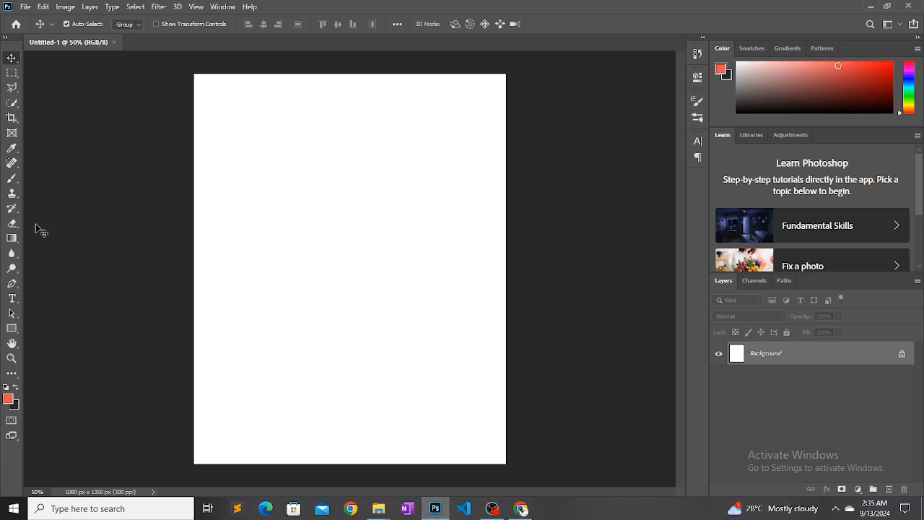
Activate the Brush tool and choose Brush Stroke 1 from the Free Brush Stroke Photoshop Brushes group
click(13, 181)
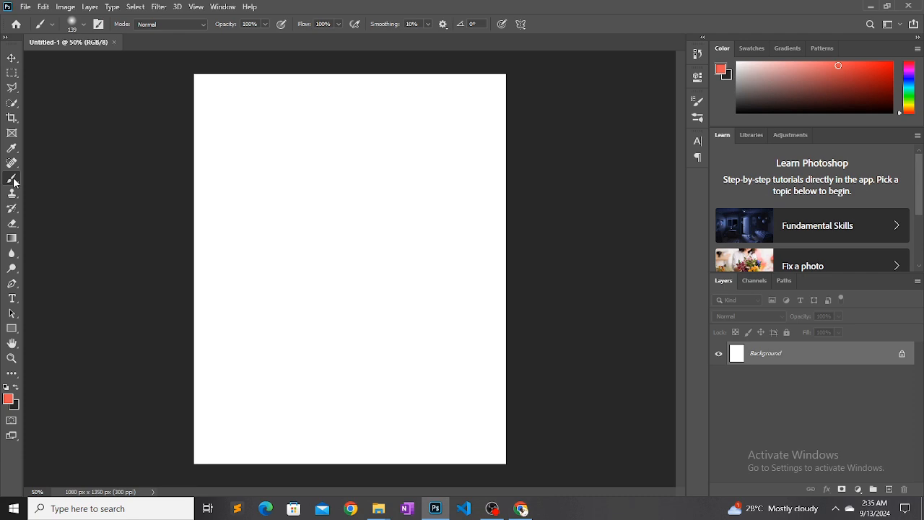
click(84, 27)
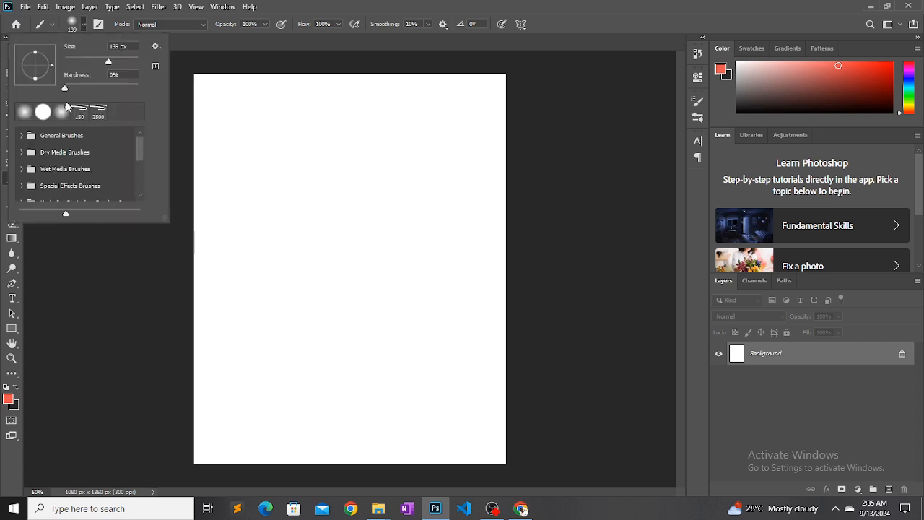
drag(139, 147, 141, 169)
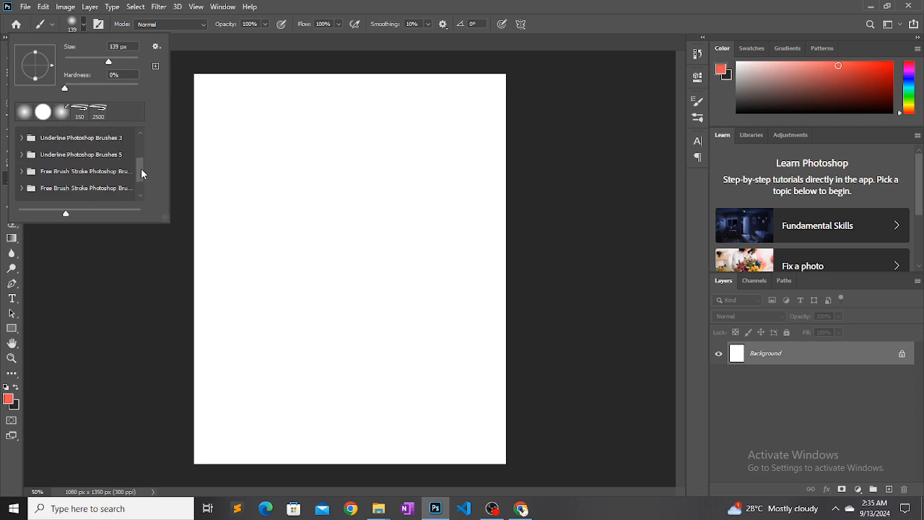
click(22, 171)
click(62, 188)
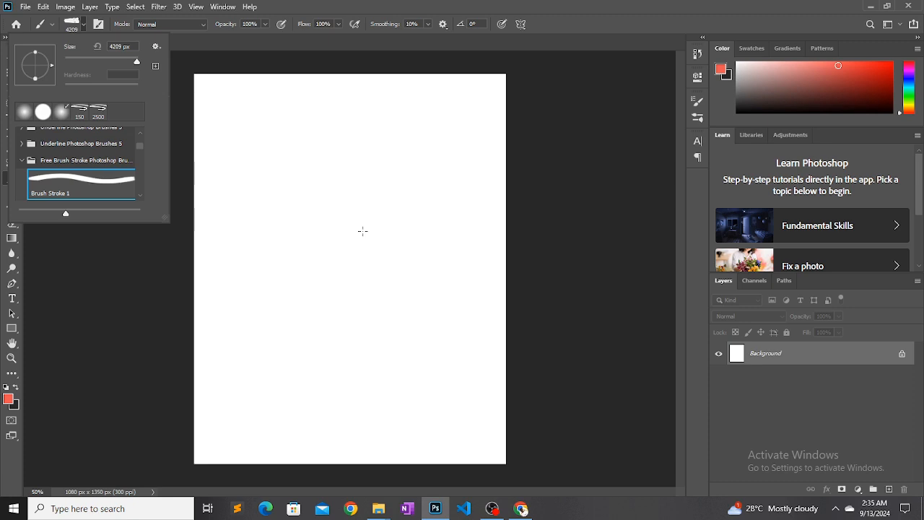
Try stamping the stroke at its full 4209 px size on the canvas and undo it
click(362, 231)
click(362, 231)
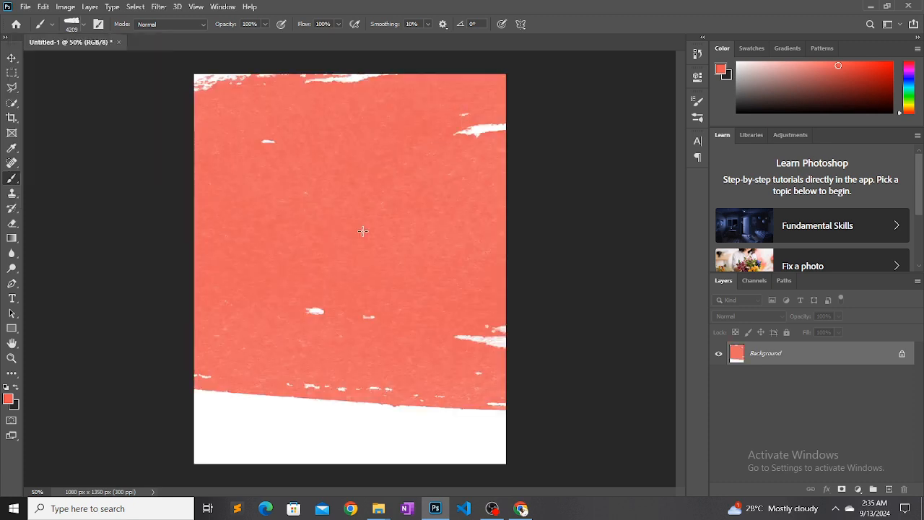
key(ctrl+z)
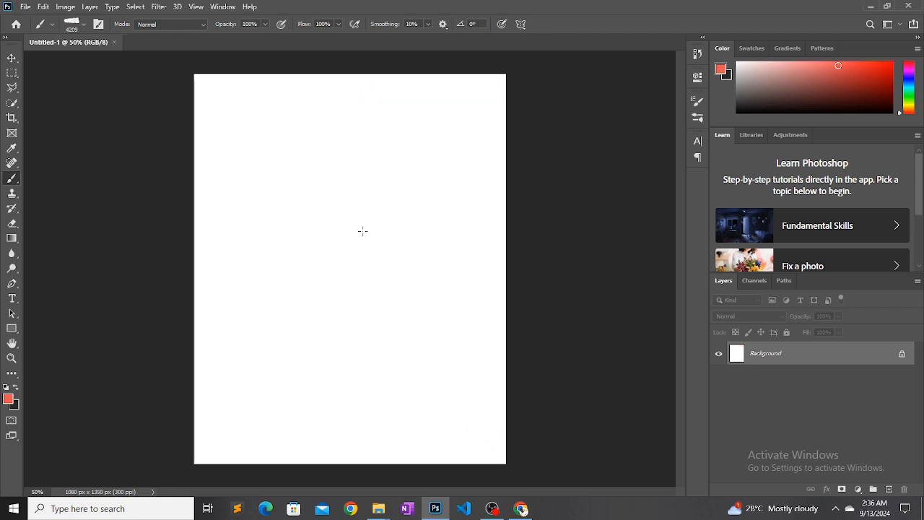
Reduce the Brush Stroke 1 brush size to 417 px
key(ctrl+minus)
key(ctrl+minus)
key(ctrl+minus)
key(ctrl+minus)
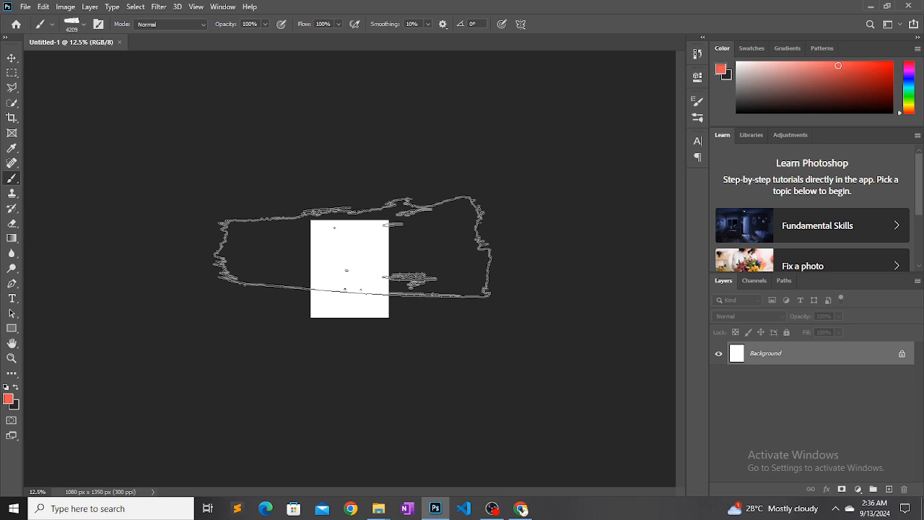
key(bracketleft)
key(bracketleft)
key(bracketleft)
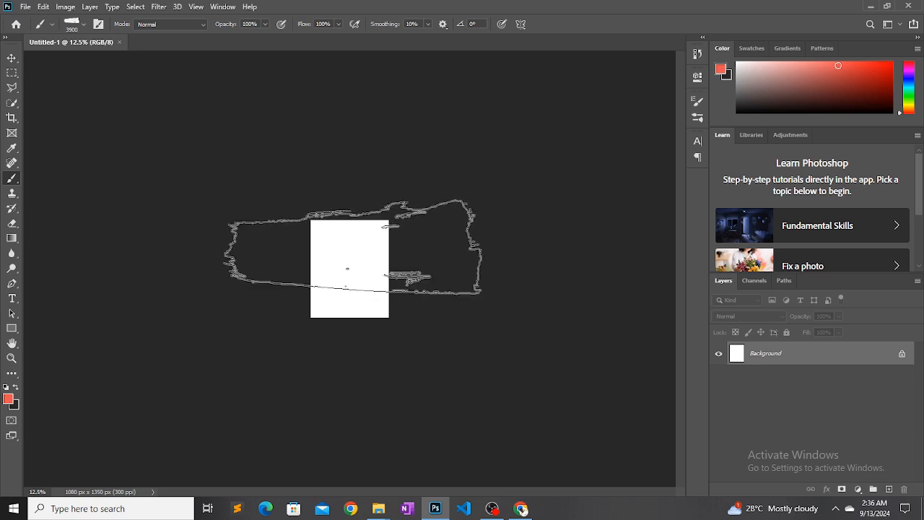
key(bracketleft)
key(bracketleft)
key(bracketleft)
key(bracketleft)
key(bracketleft)
key(bracketleft)
key(bracketleft)
key(bracketleft)
key(bracketleft)
key(bracketleft)
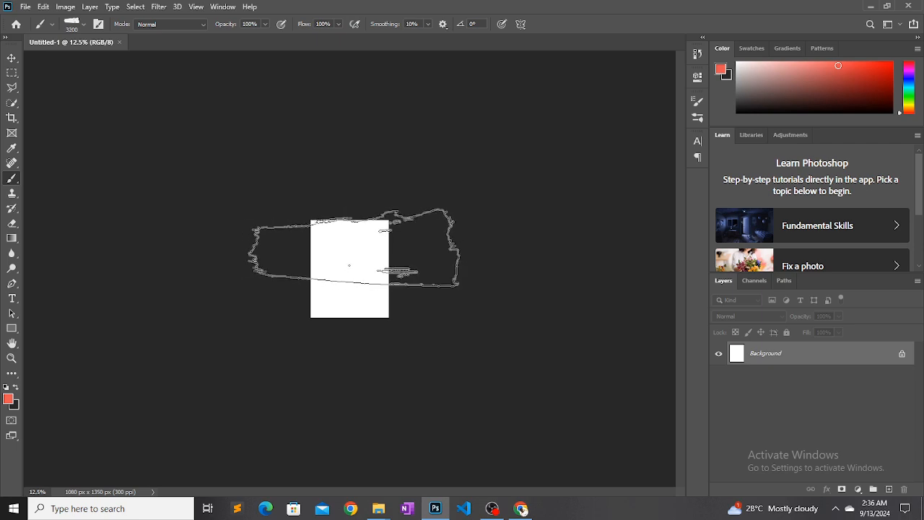
key(bracketleft)
key(bracketleft)
key(bracketleft)
key(bracketleft)
key(bracketleft)
key(bracketleft)
key(bracketleft)
key(bracketleft)
key(bracketleft)
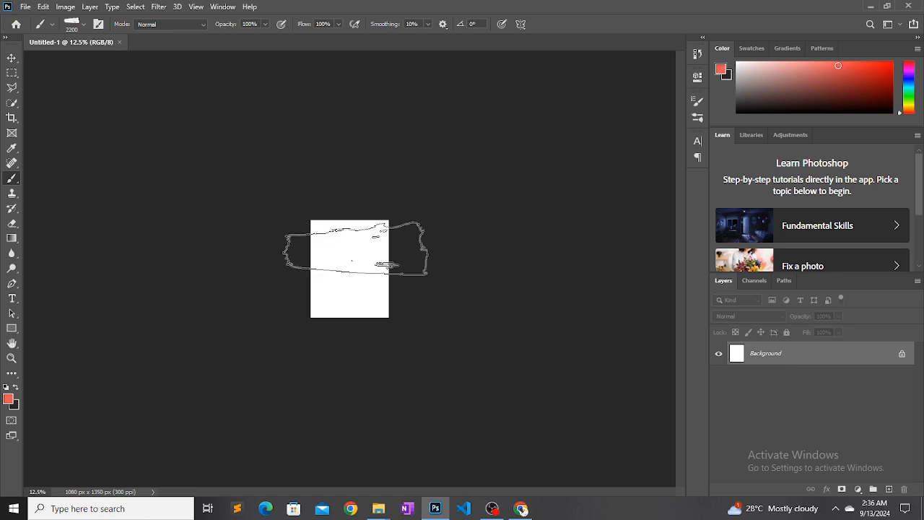
key(bracketleft)
key(bracketleft)
key(bracketleft)
key(bracketleft)
key(bracketleft)
key(bracketleft)
key(bracketleft)
key(bracketleft)
key(bracketleft)
key(bracketleft)
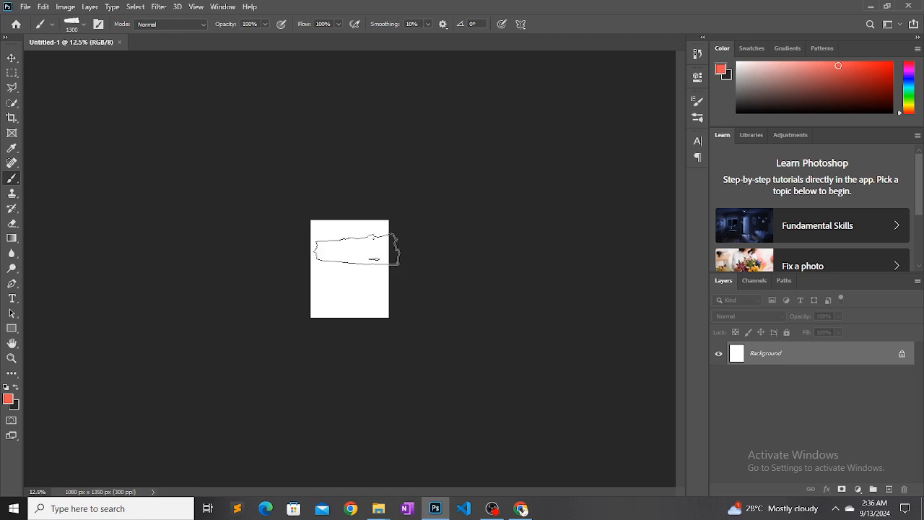
key(bracketleft)
key(bracketleft)
key(bracketleft)
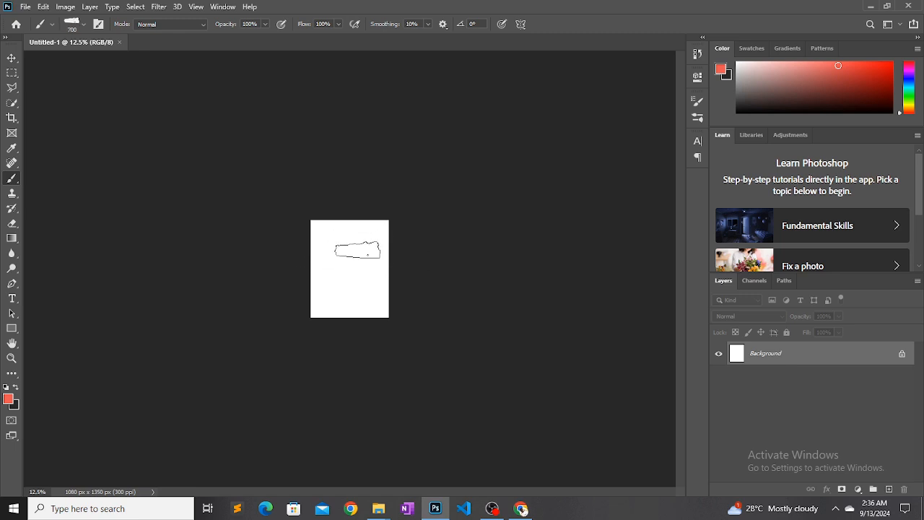
click(85, 24)
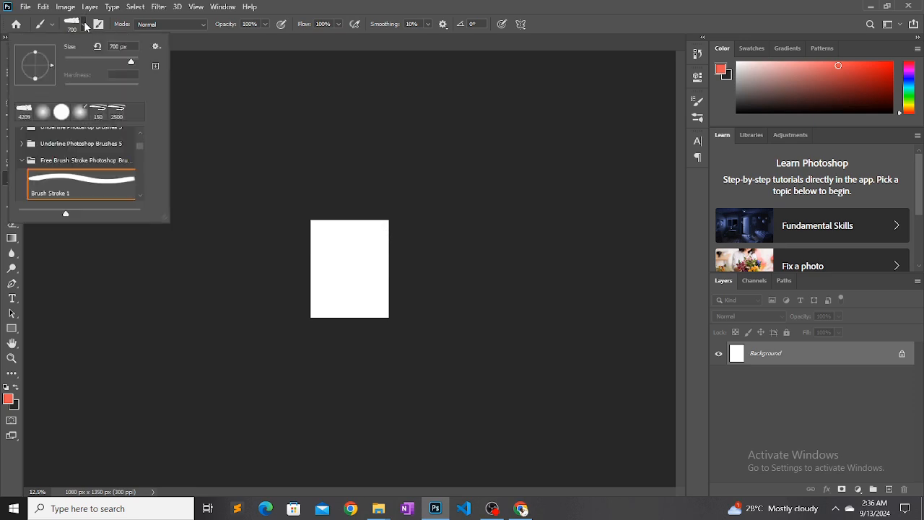
click(127, 64)
Try out the 417 px brush by stamping red strokes at scattered spots all over the Background layer
click(350, 255)
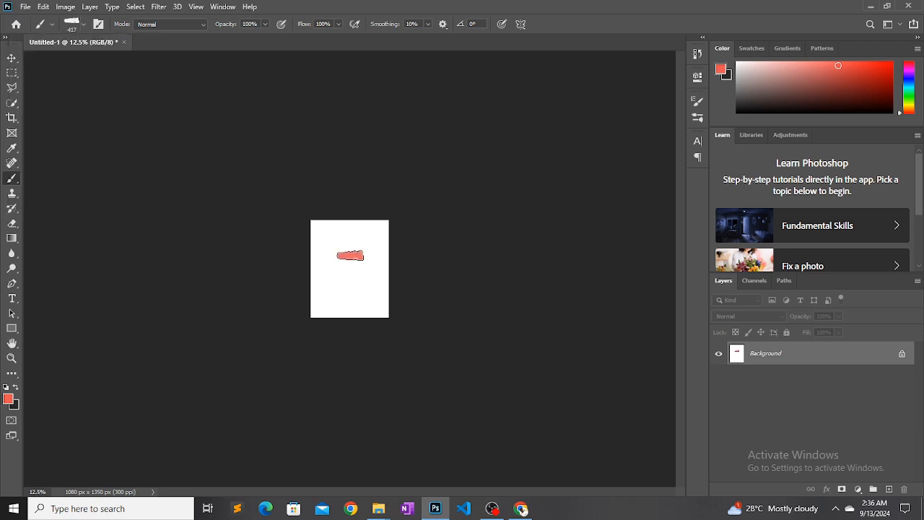
click(352, 281)
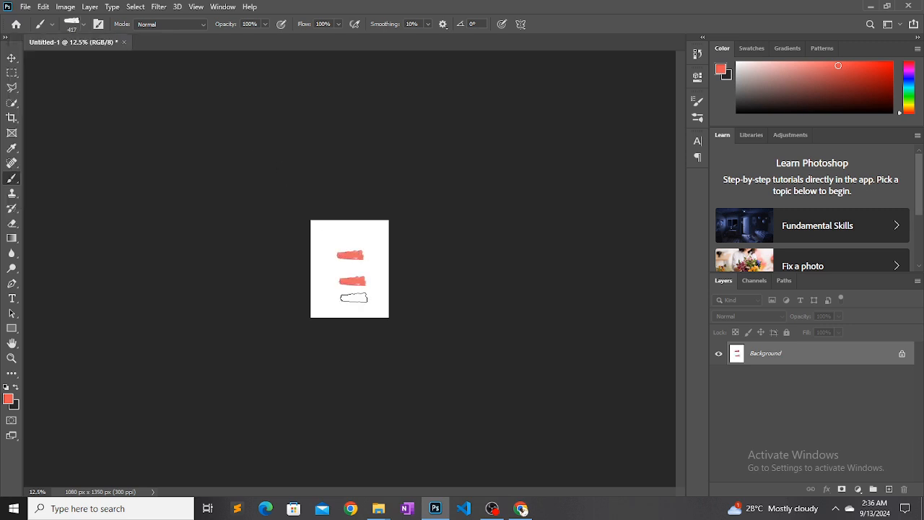
click(354, 297)
click(360, 311)
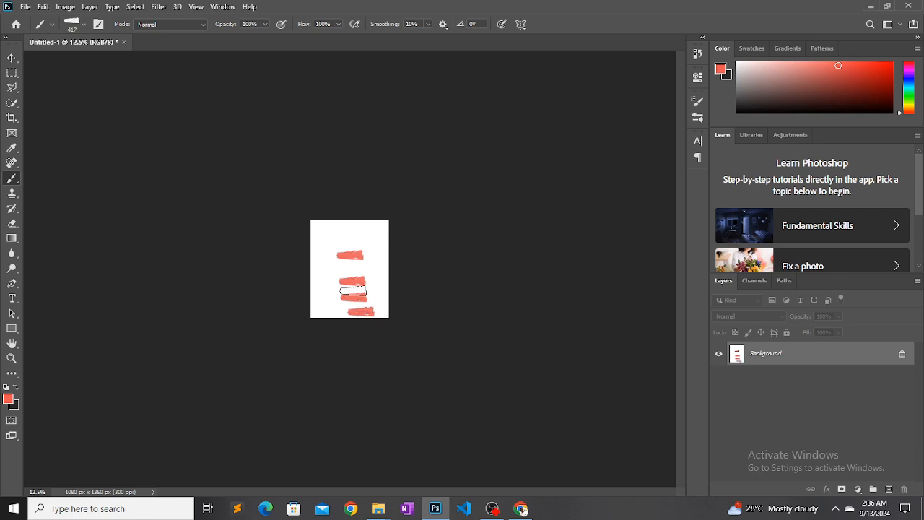
click(332, 265)
click(342, 240)
click(376, 231)
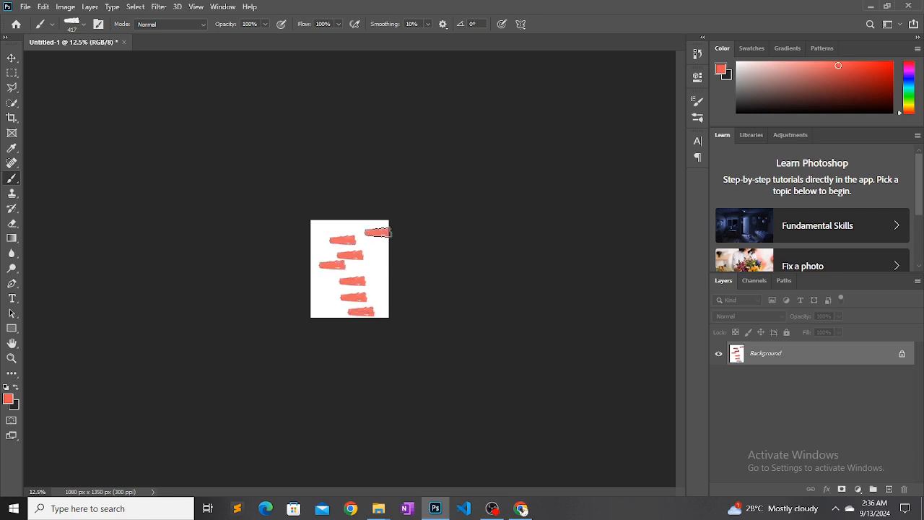
click(368, 265)
key(ctrl+plus)
key(ctrl+plus)
key(ctrl+plus)
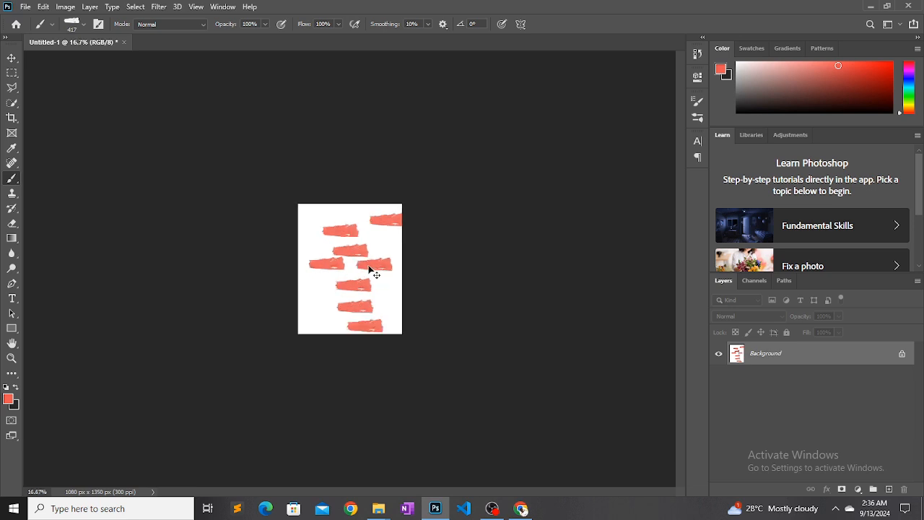
click(297, 292)
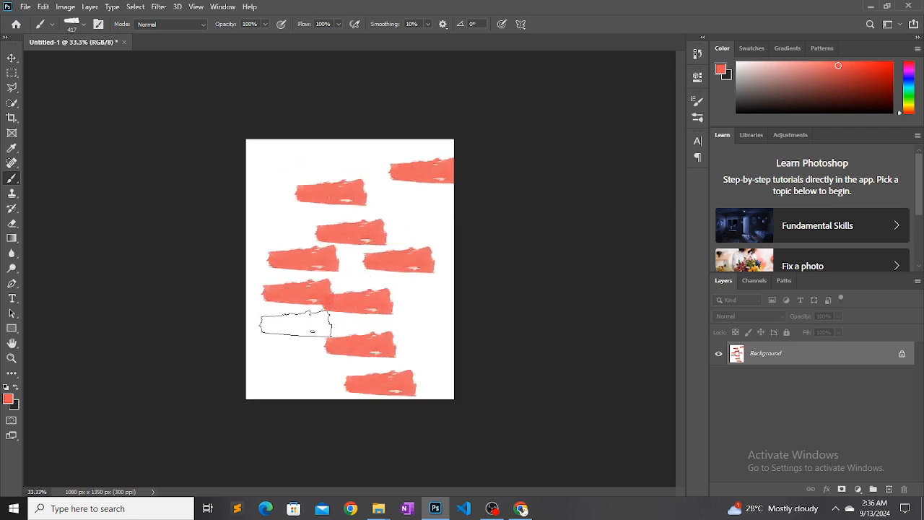
click(295, 324)
click(412, 192)
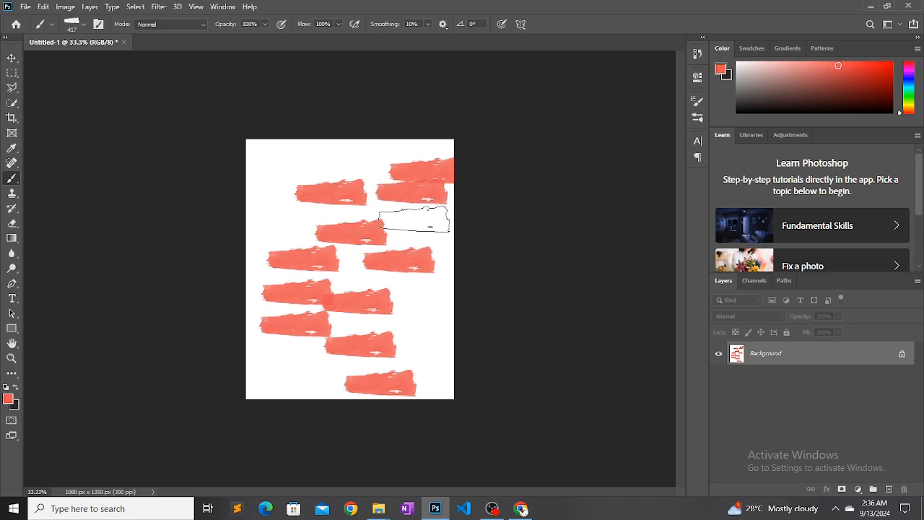
click(304, 158)
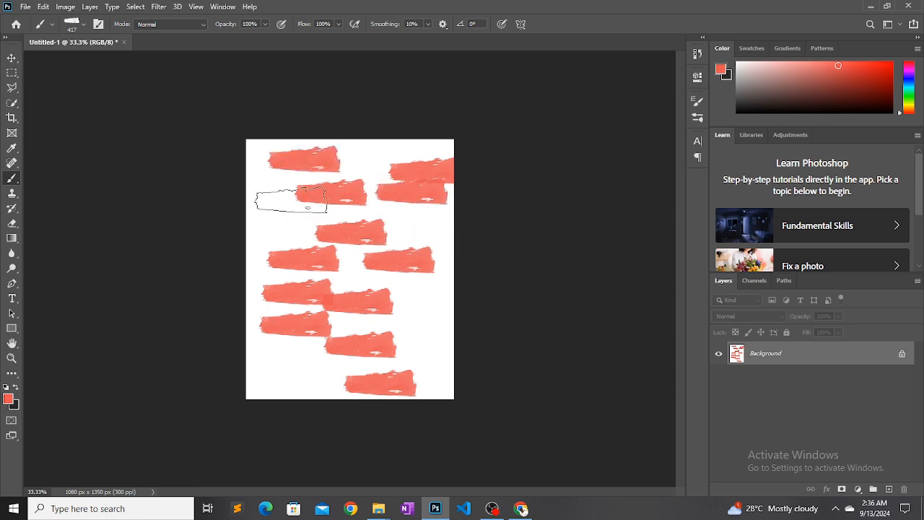
click(295, 366)
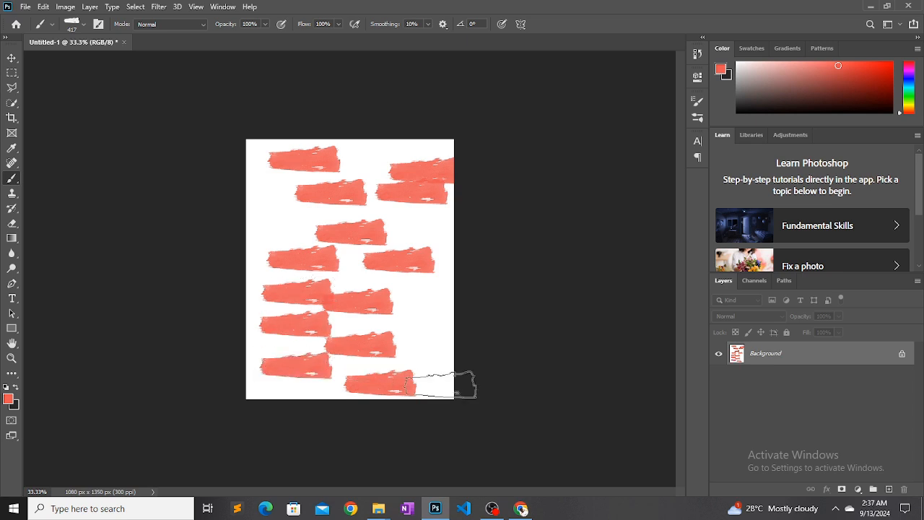
Undo all the test brush strokes until the canvas is blank again
key(ctrl+z)
key(ctrl+z)
key(ctrl+z)
key(ctrl+z)
key(ctrl+z)
key(ctrl+z)
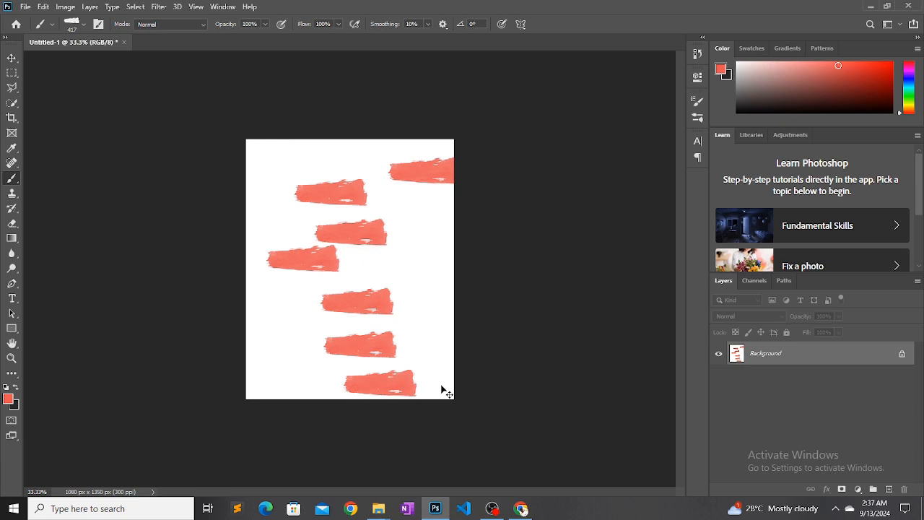
key(ctrl+z)
key(ctrl+z)
key(ctrl+z)
key(ctrl+z)
key(ctrl+z)
key(ctrl+z)
key(ctrl+z)
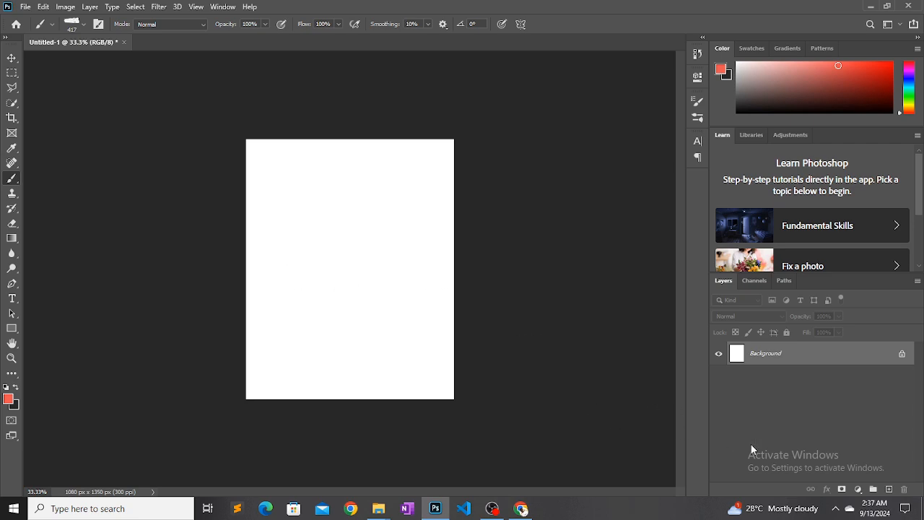
Add a new empty layer above the Background and enlarge the brush to 900 px
click(888, 489)
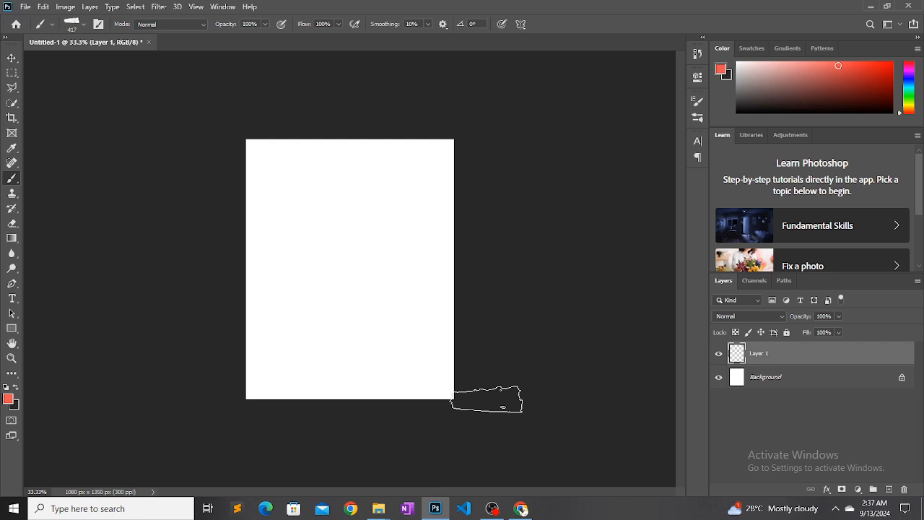
key(bracketright)
key(bracketright)
key(bracketright)
key(bracketright)
key(bracketright)
key(bracketright)
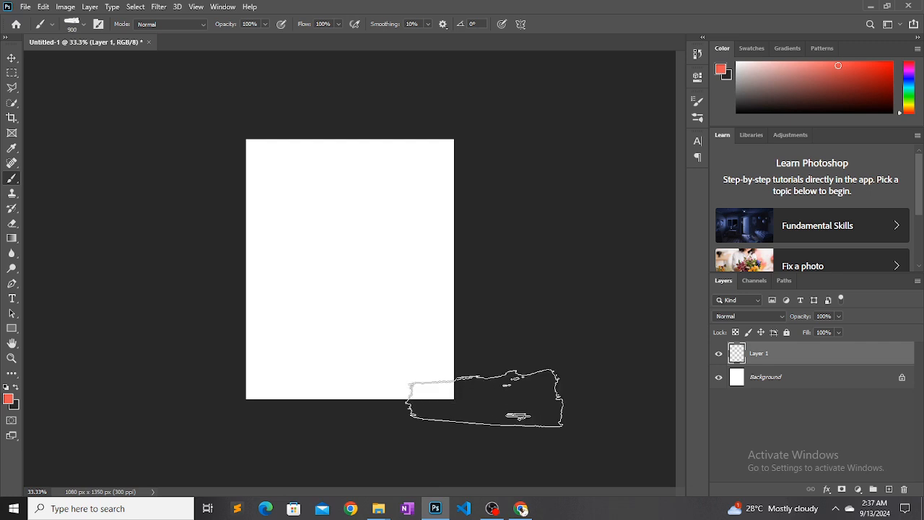
Try other sizes for the Brush Stroke 1 brush, from 1100 px down to 369 px
key(bracketright)
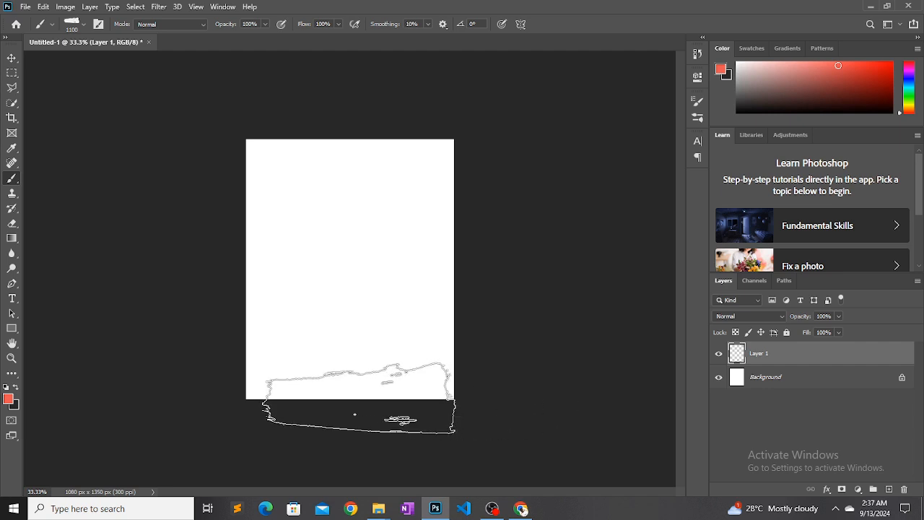
key(bracketleft)
key(bracketleft)
key(bracketleft)
key(bracketleft)
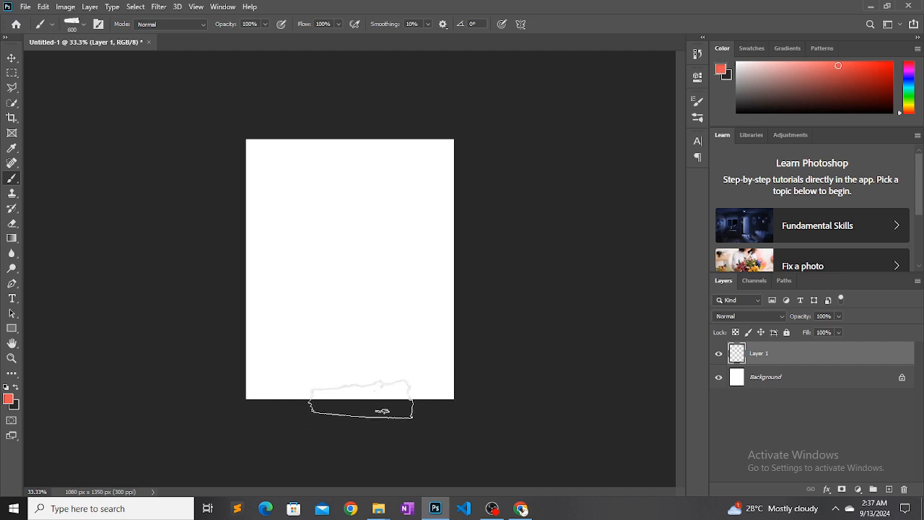
key(bracketright)
click(81, 28)
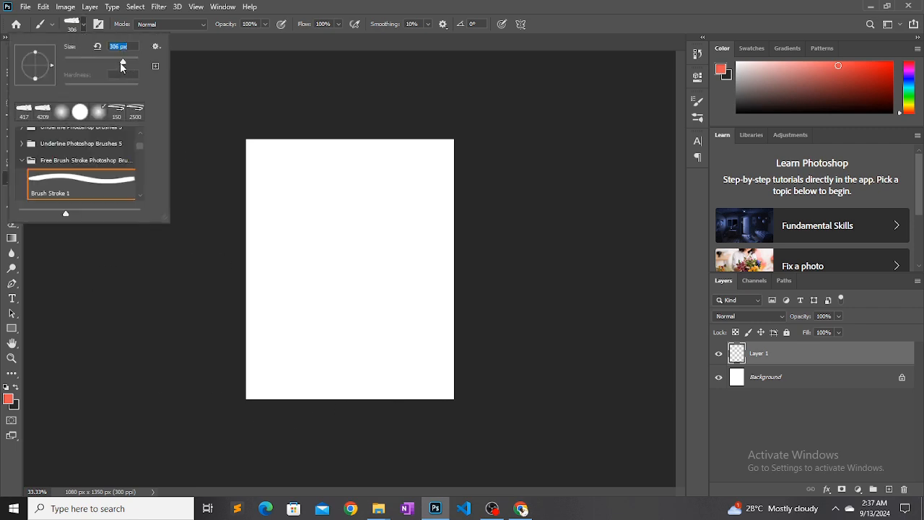
drag(127, 64, 122, 65)
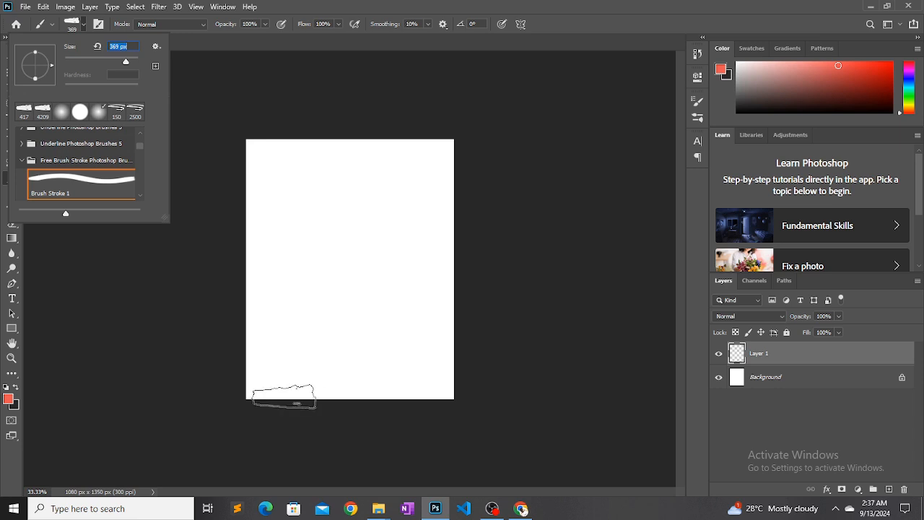
text(111)
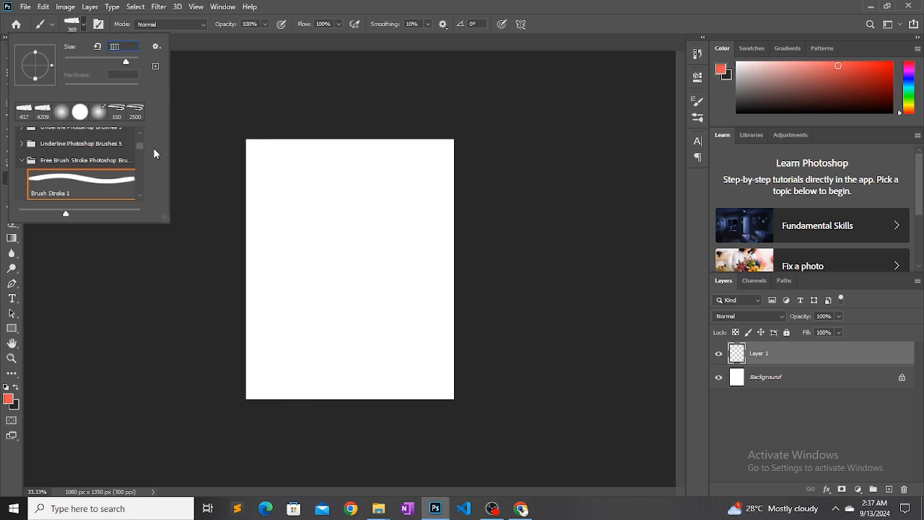
text(1)
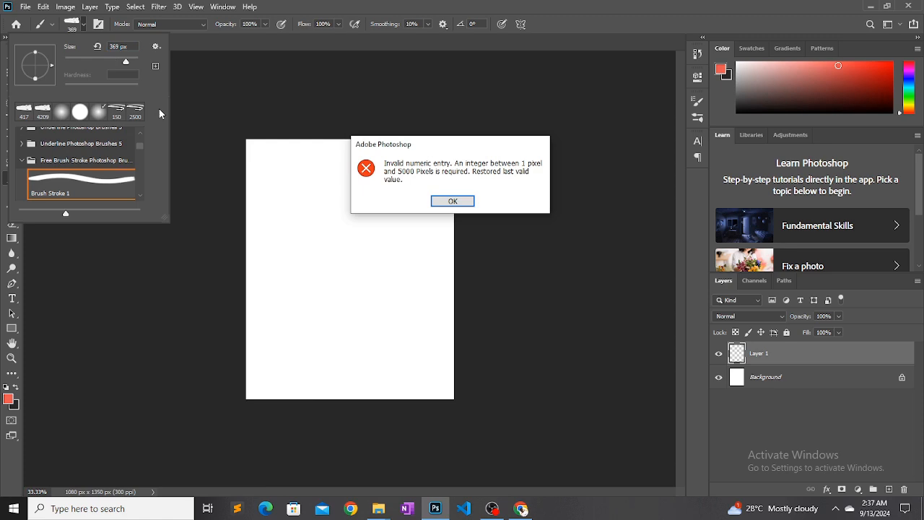
click(453, 201)
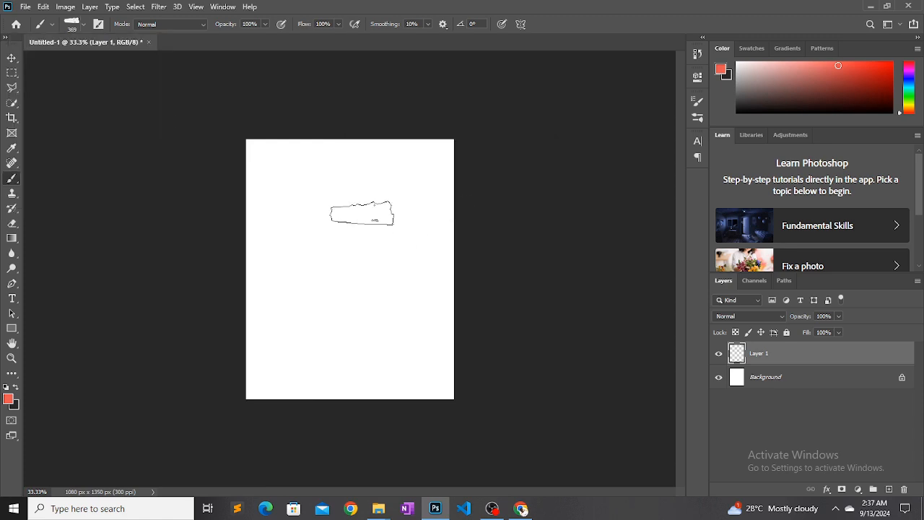
Enlarge the brush to 1400 px and stamp a solid red stroke across the canvas's bottom edge on Layer 1
key(bracketright)
key(bracketright)
key(bracketright)
key(bracketright)
key(bracketright)
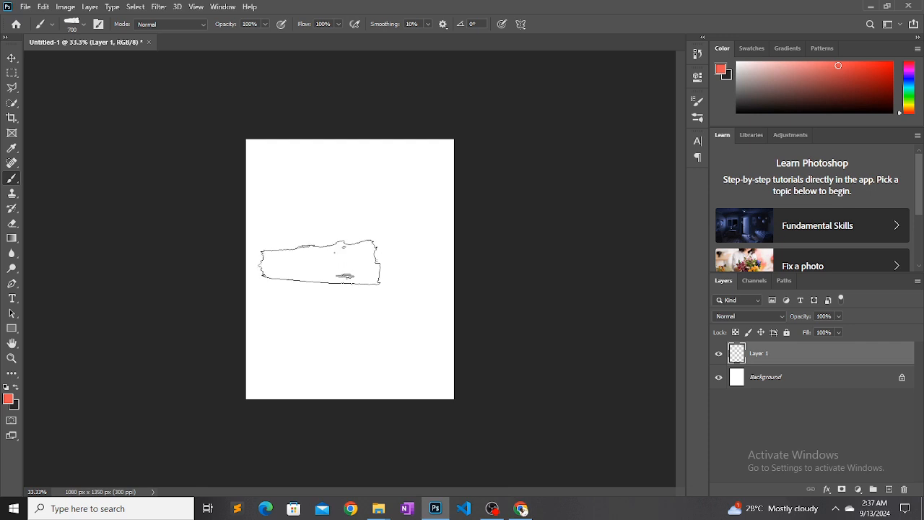
key(bracketright)
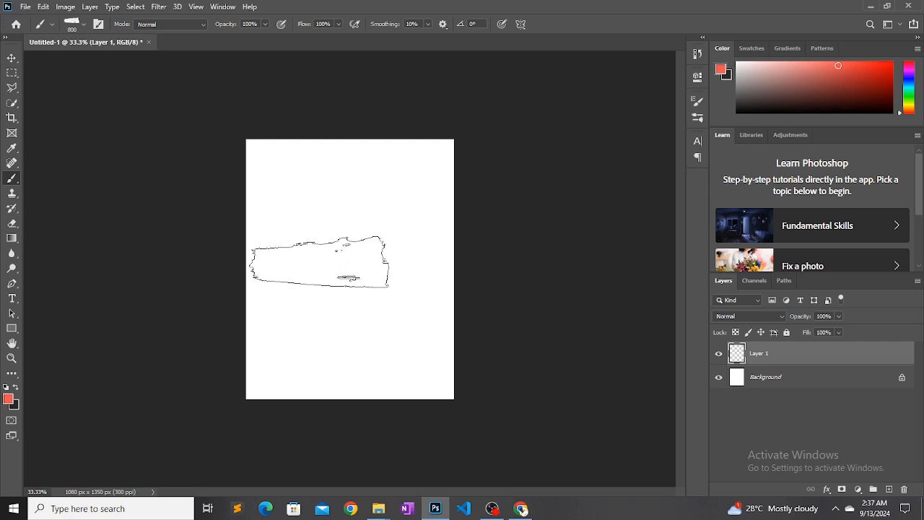
key(bracketright)
key(bracketright)
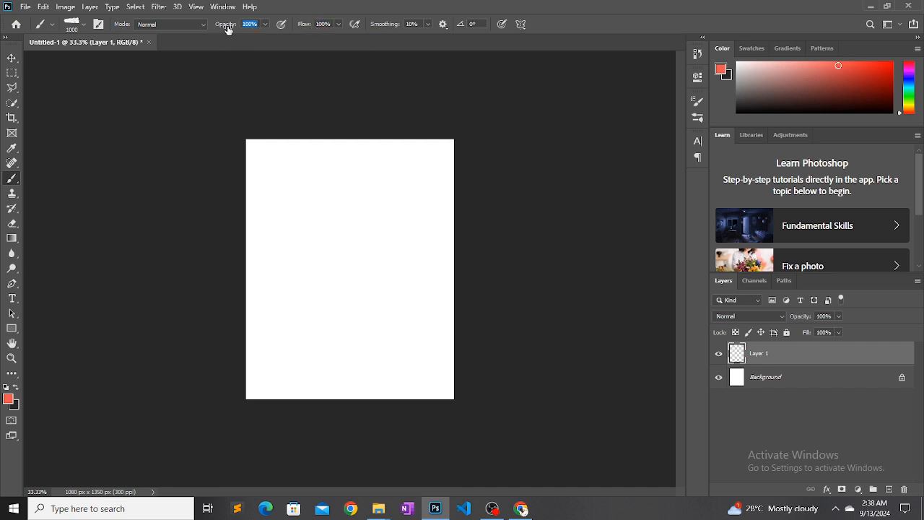
key(bracketright)
key(bracketright)
key(bracketright)
key(bracketright)
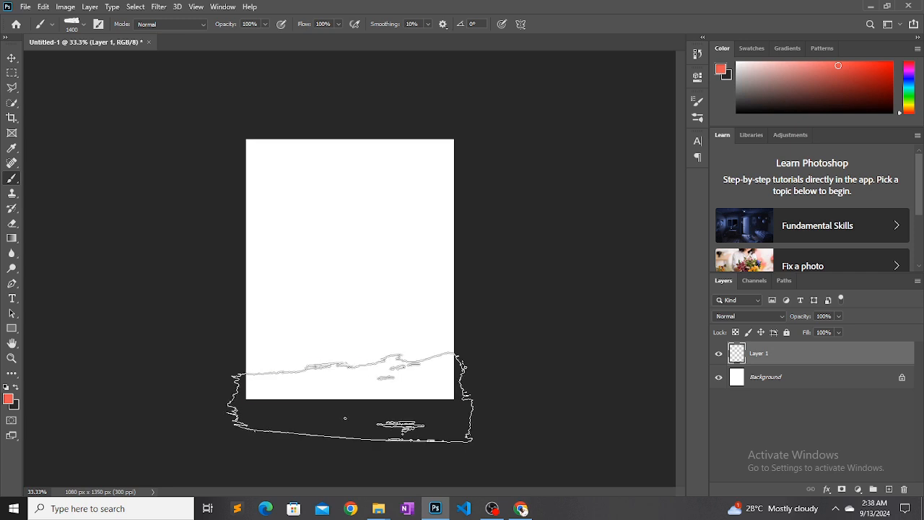
click(350, 397)
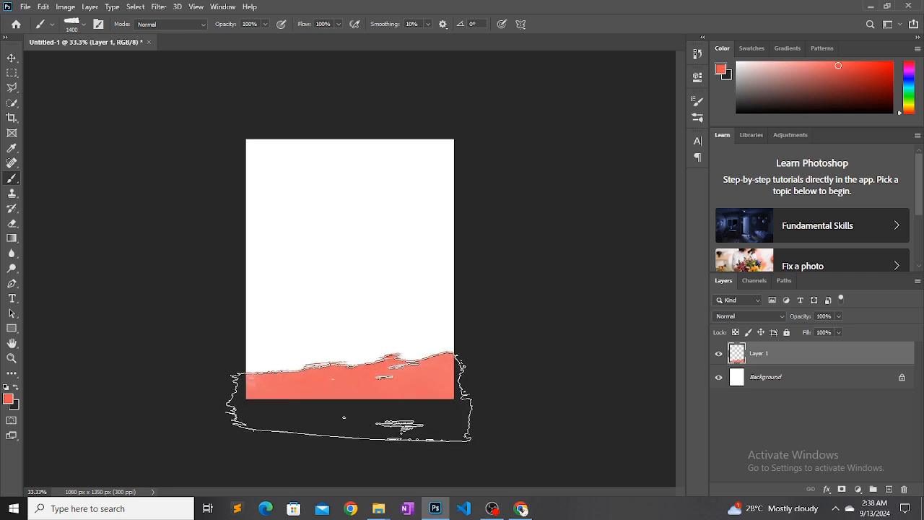
click(342, 417)
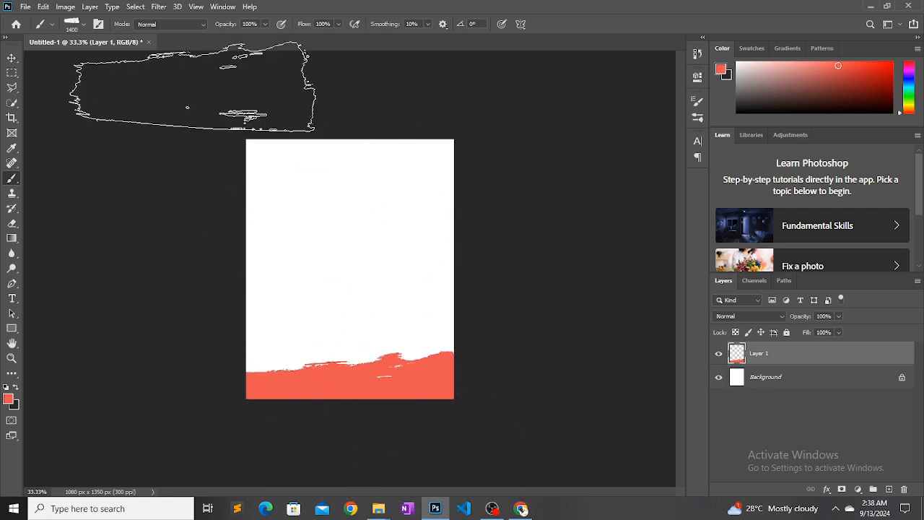
Rotate the brush tip to -177° and stamp a solid red stroke across the canvas's top edge on Layer 1
click(84, 25)
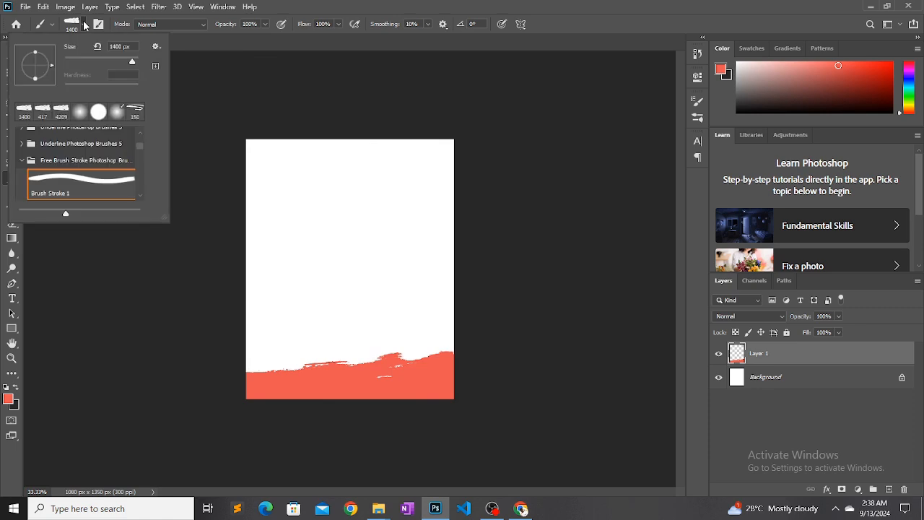
mouse_move(53, 69)
mouse_down()
mouse_move(48, 80)
mouse_move(19, 76)
mouse_move(29, 57)
mouse_move(37, 63)
mouse_up()
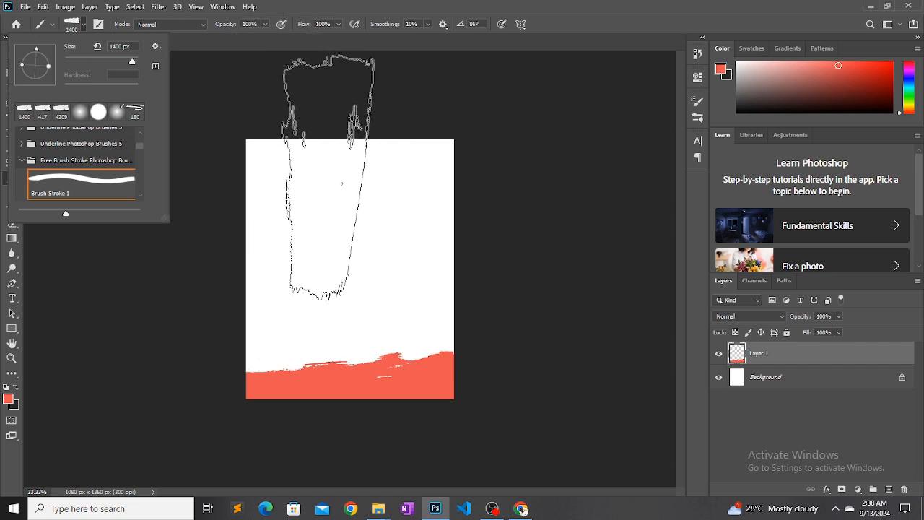
drag(36, 51, 18, 65)
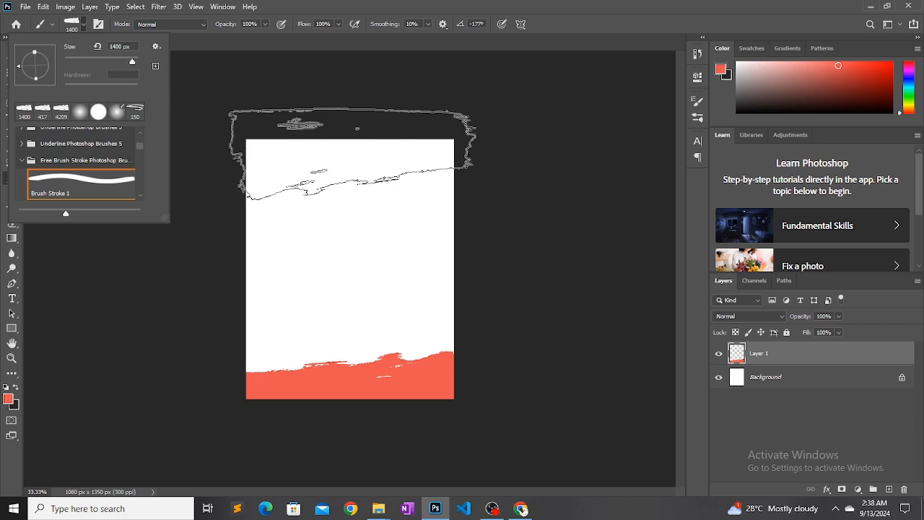
click(357, 126)
click(356, 127)
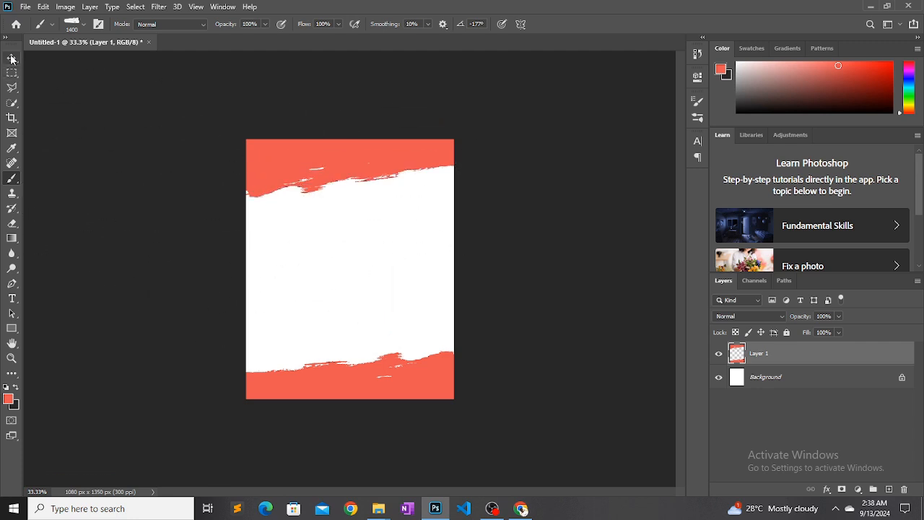
click(11, 58)
drag(277, 172, 277, 174)
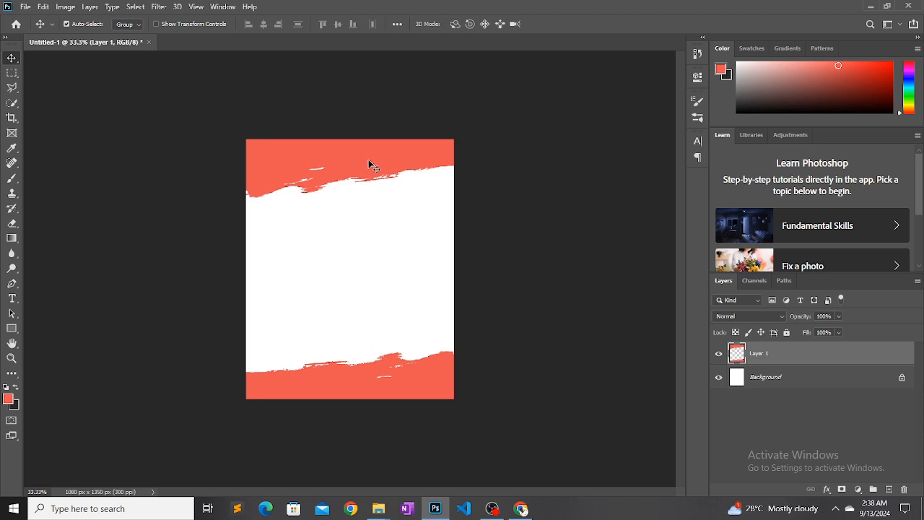
mouse_move(366, 155)
mouse_down()
mouse_move(372, 180)
mouse_move(363, 156)
mouse_up()
Switch to Chrome and open the Unsplash website in a new tab
click(518, 509)
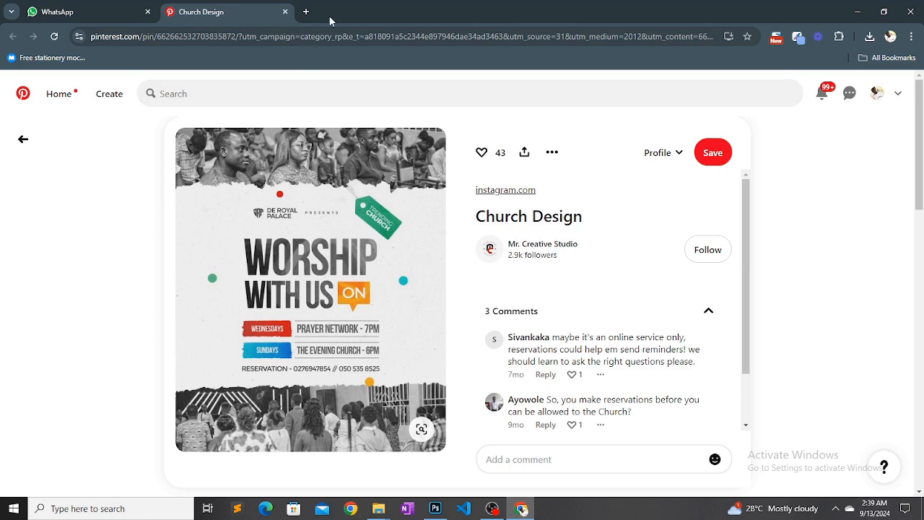
click(306, 12)
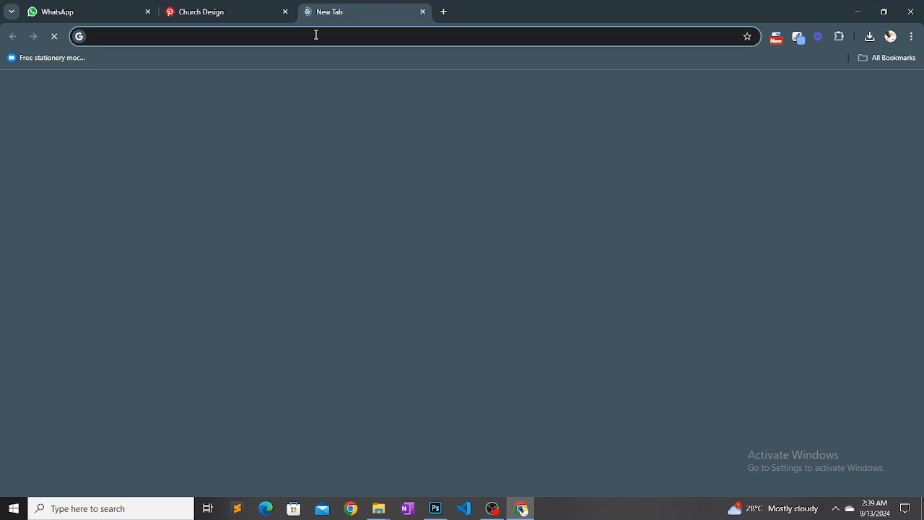
click(315, 35)
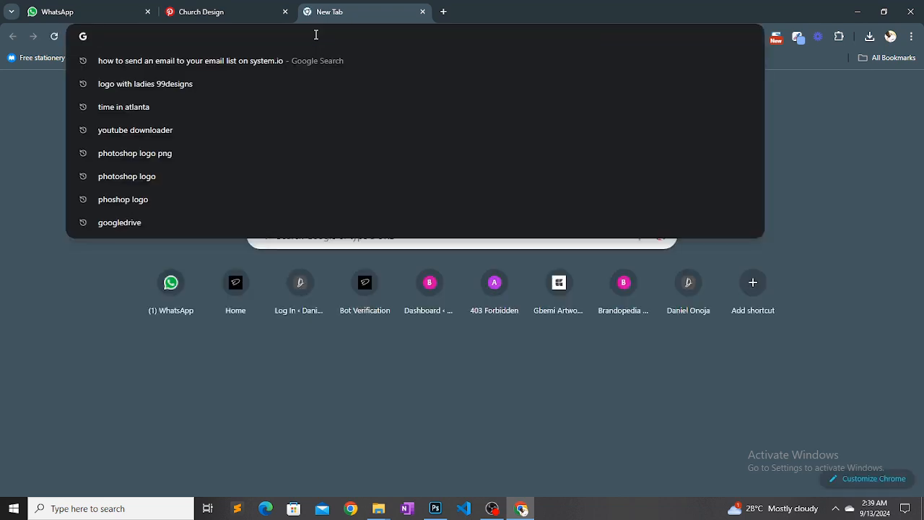
text(unsplash.com/s/photos/crypto-trading)
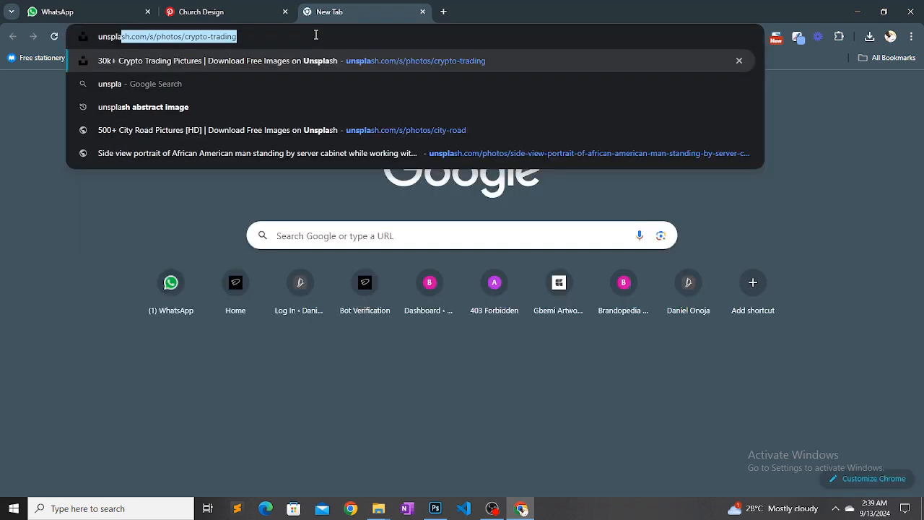
key(Return)
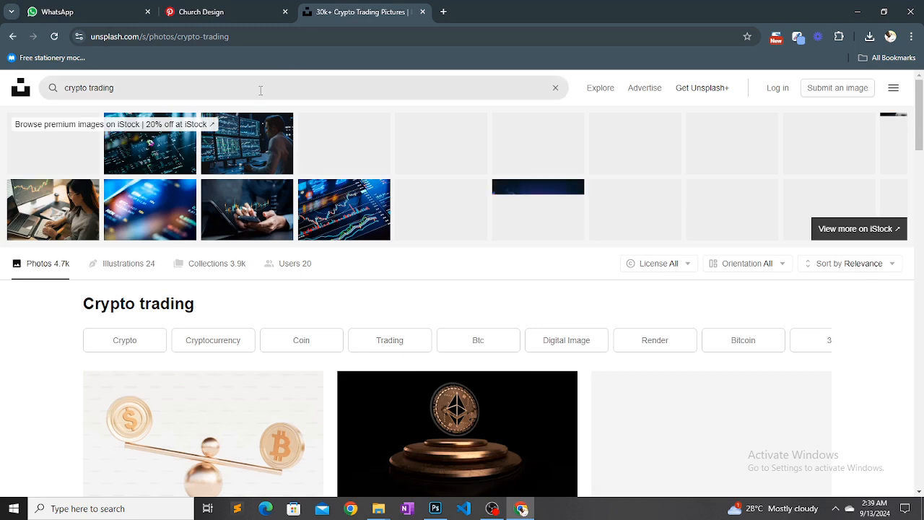
Search Unsplash for "People at church" and look through the photos
drag(260, 87, 36, 97)
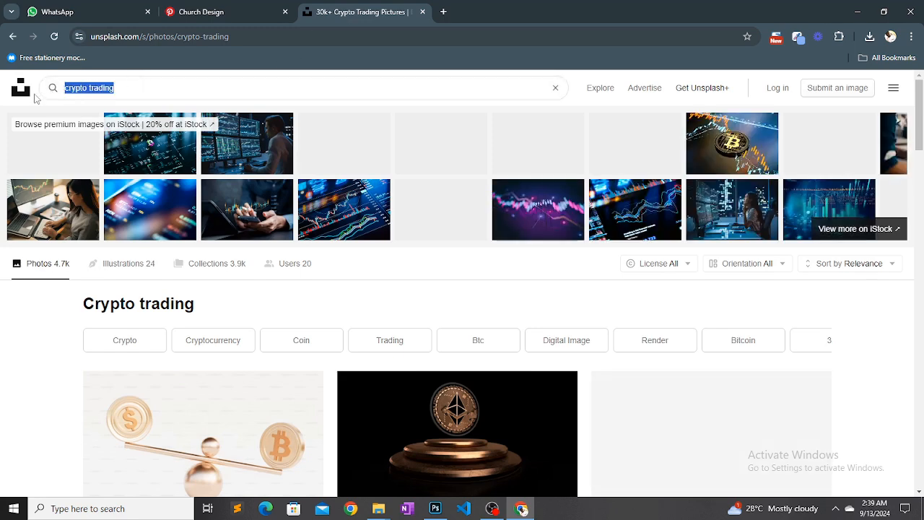
text(Peo)
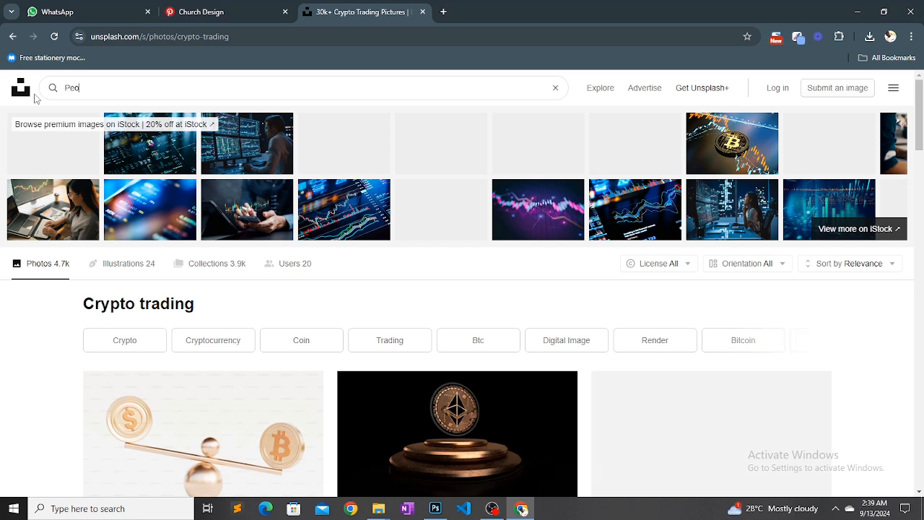
text(ple at church)
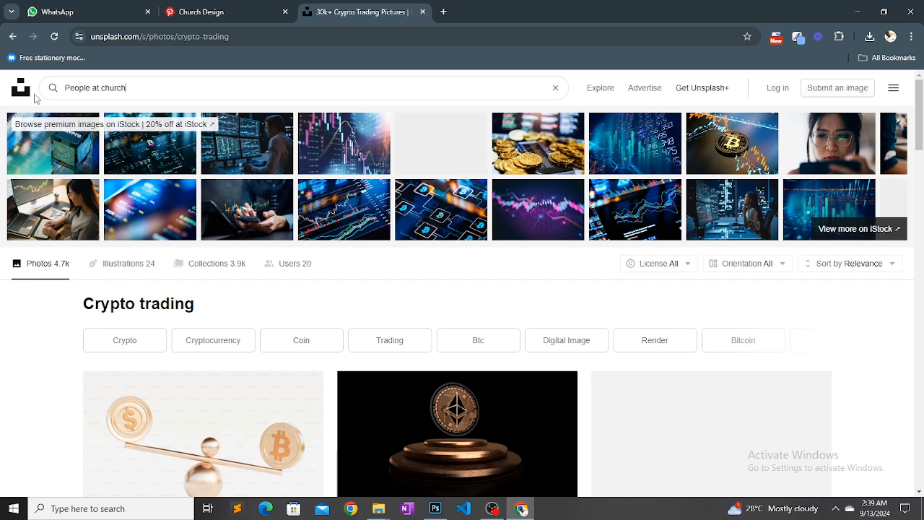
key(Return)
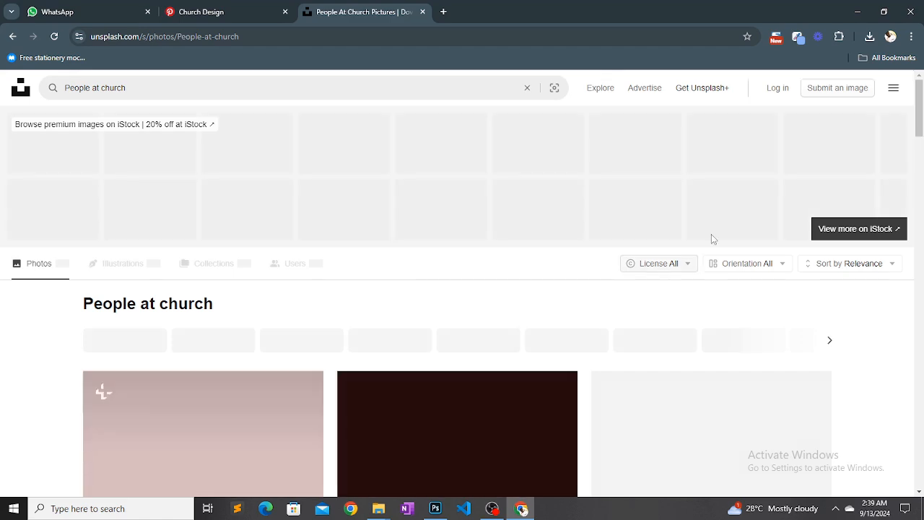
drag(919, 130, 873, 260)
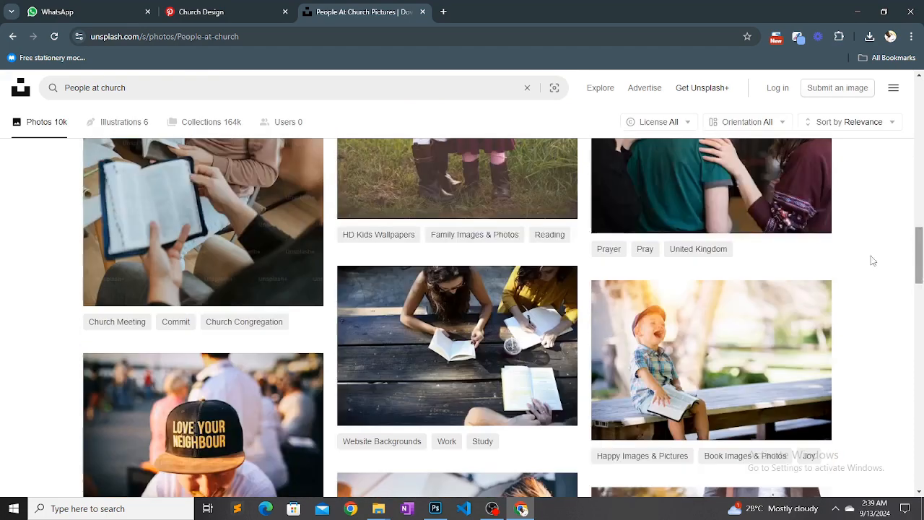
Refine the search to "People at church africans", look through the photos and load more of them
click(360, 93)
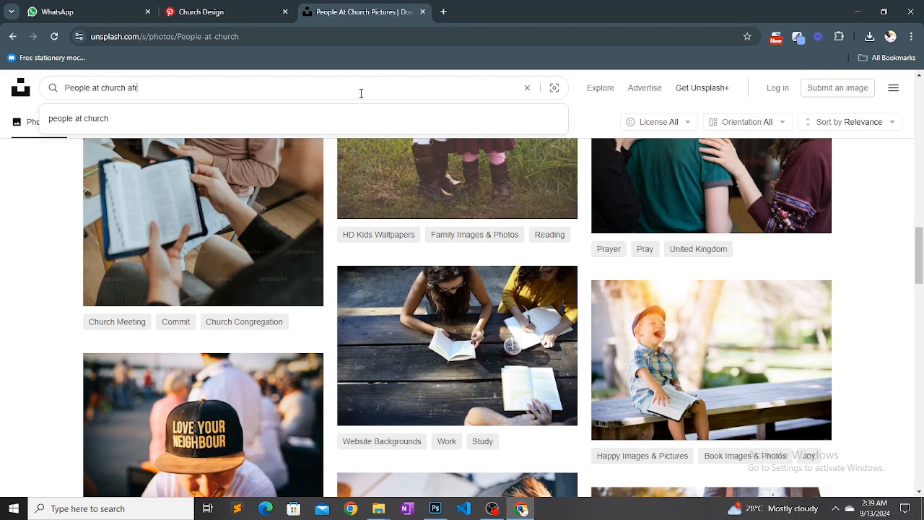
text(africans)
key(Return)
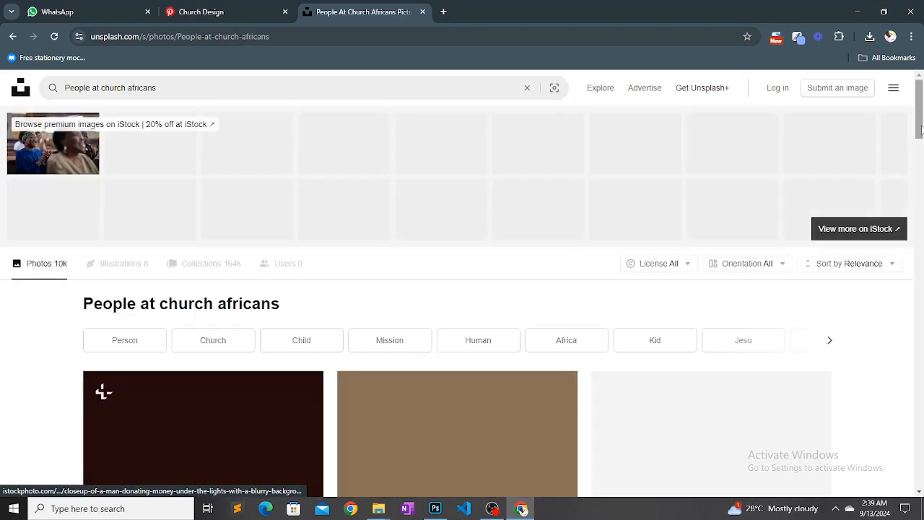
drag(921, 128, 920, 433)
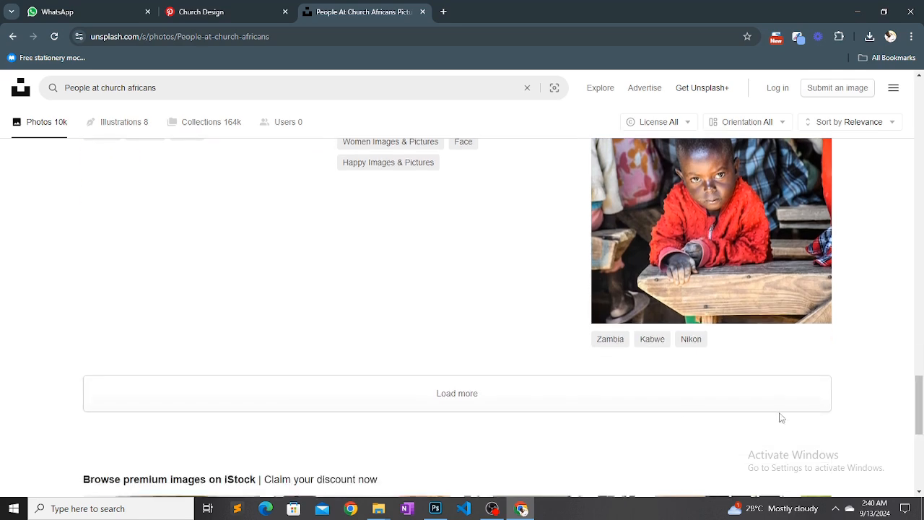
click(634, 403)
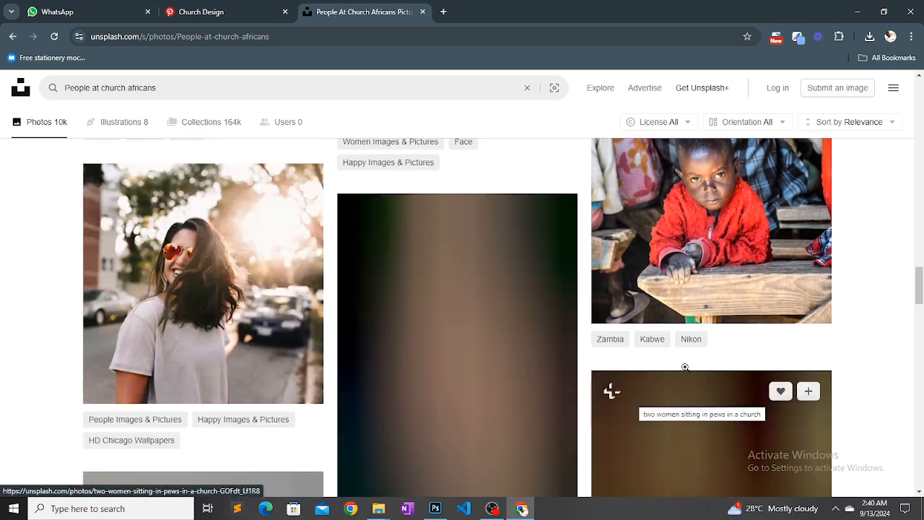
Download the free photo of the outdoor crowd with raised hands from the first row of results
drag(915, 290, 895, 169)
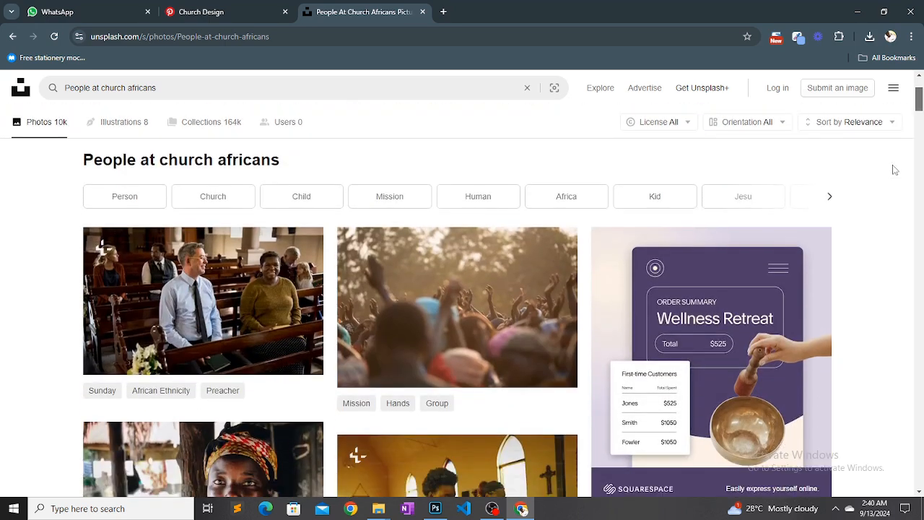
mouse_move(556, 376)
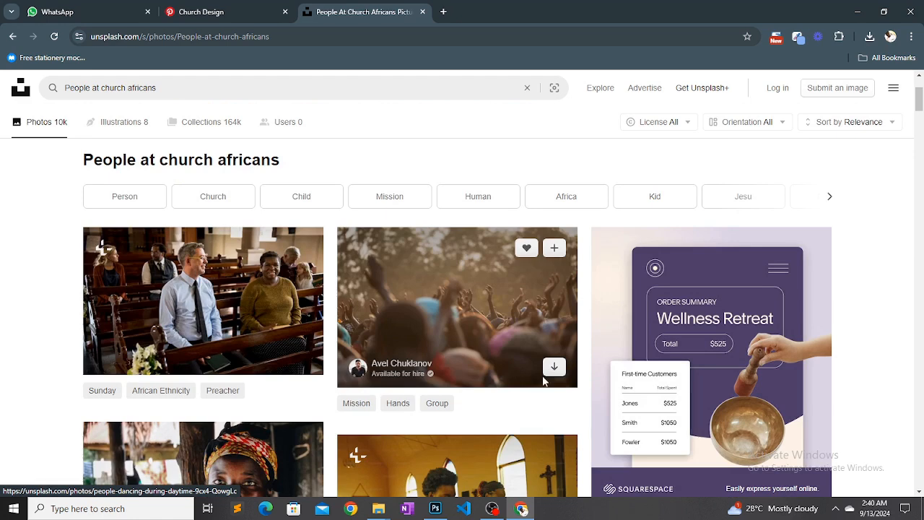
click(554, 368)
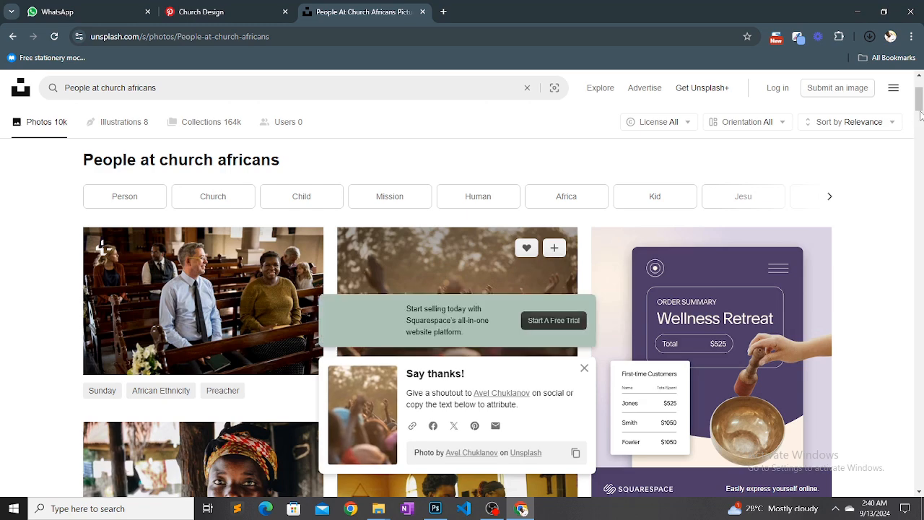
Download the free photo of the indoor congregation with the girl in a green dress from farther down the results
drag(920, 115, 921, 181)
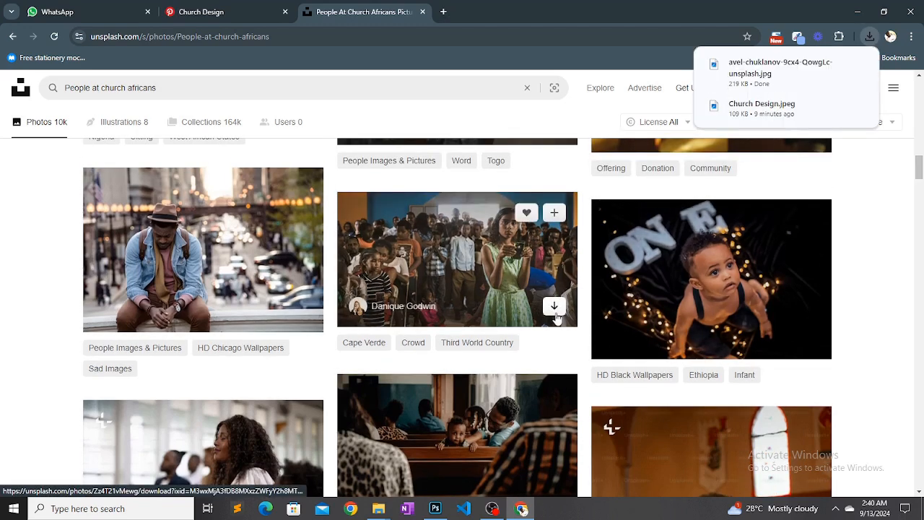
click(553, 307)
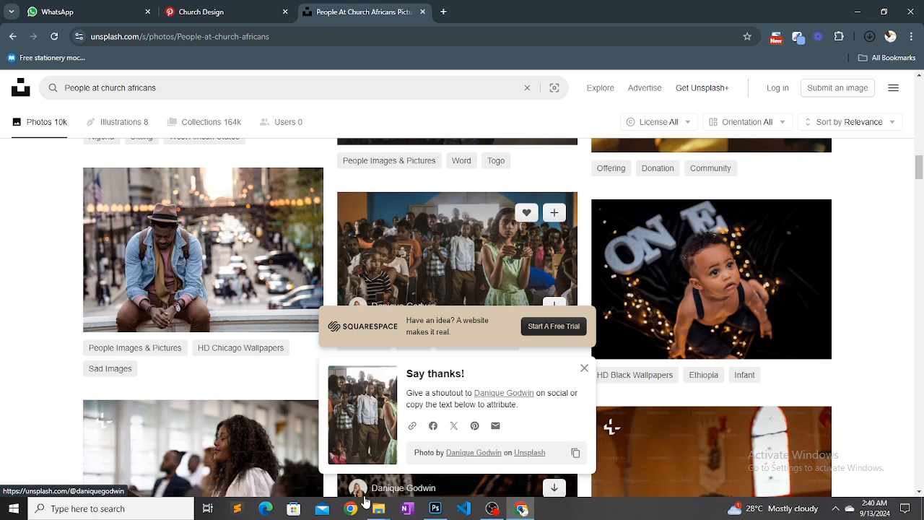
Place the raised-hands crowd photo from the Downloads folder into the Untitled-1 flyer document in Photoshop
mouse_move(378, 511)
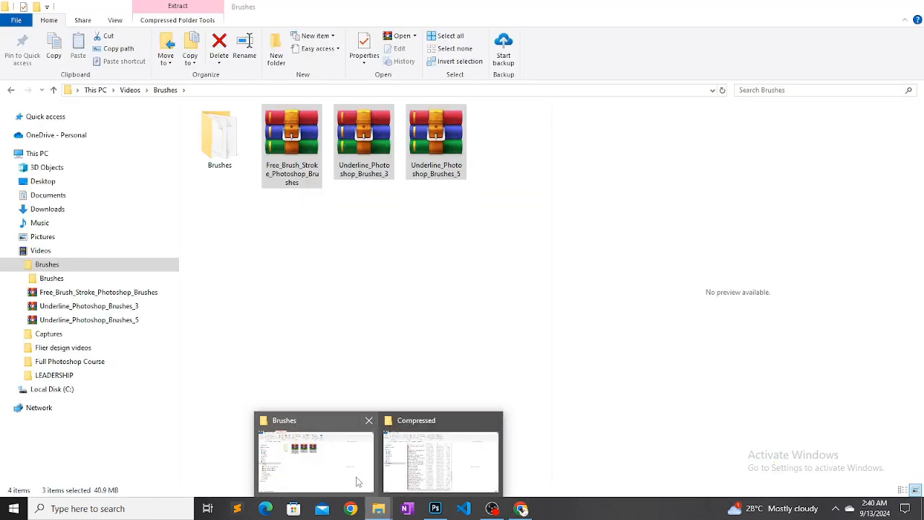
click(356, 476)
click(66, 212)
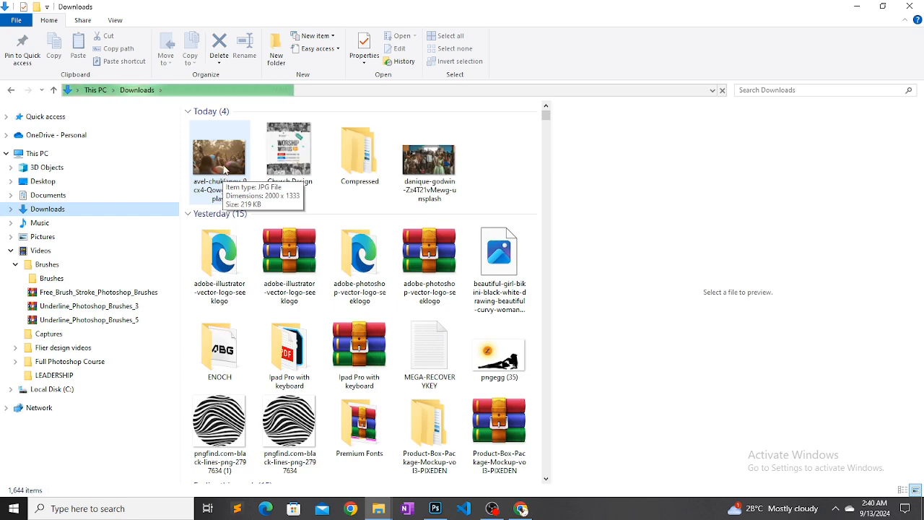
click(221, 163)
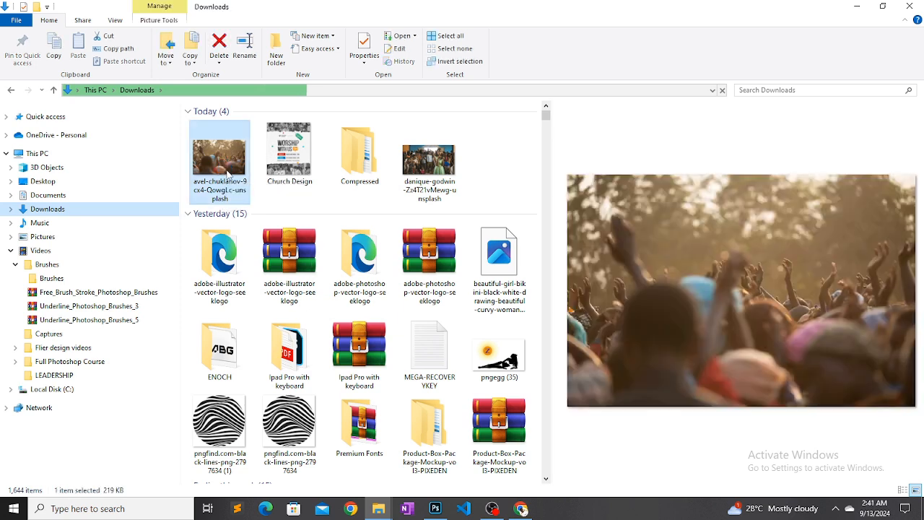
drag(226, 169, 408, 446)
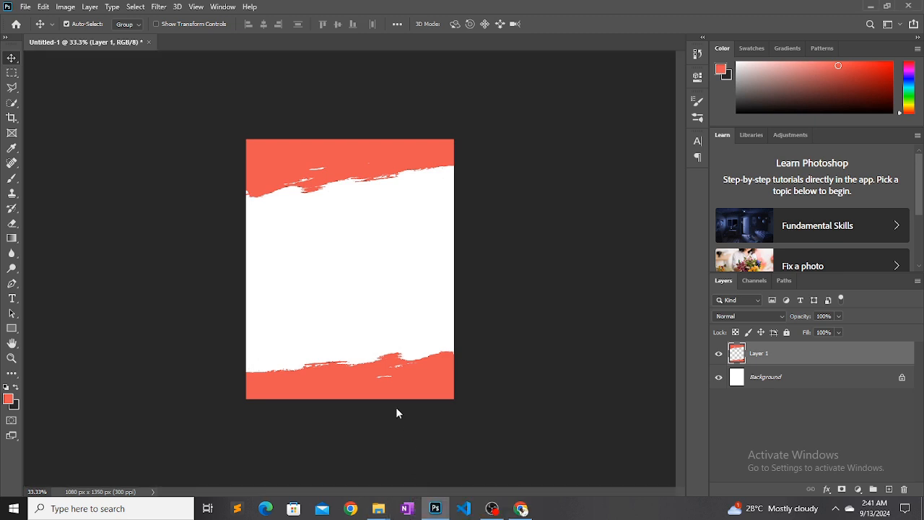
drag(396, 408, 357, 293)
mouse_move(520, 507)
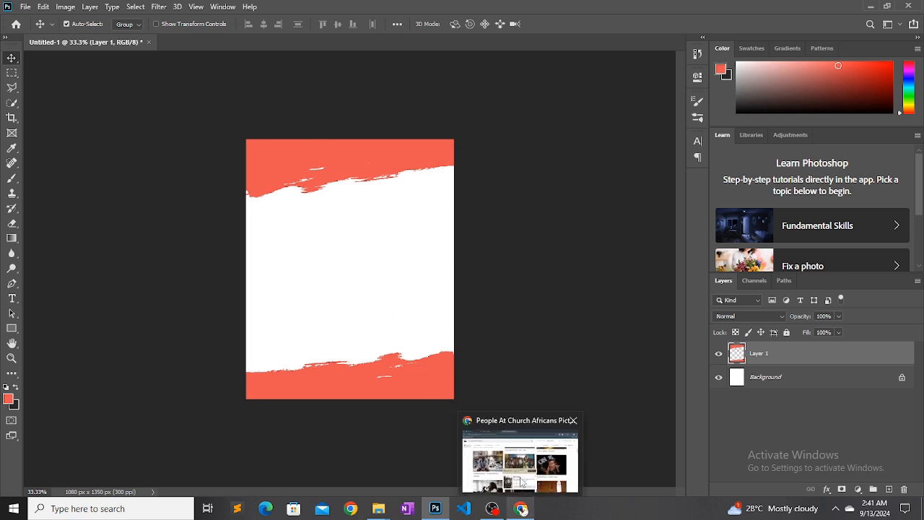
click(518, 475)
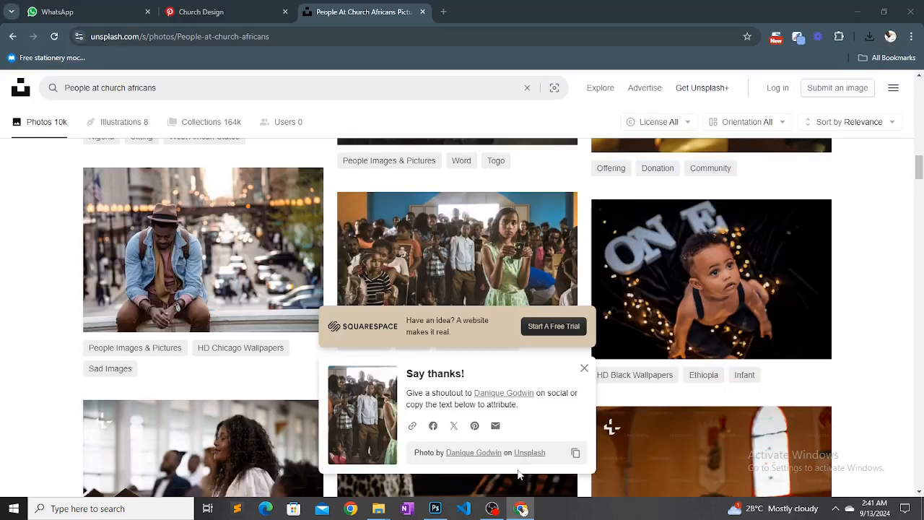
click(436, 508)
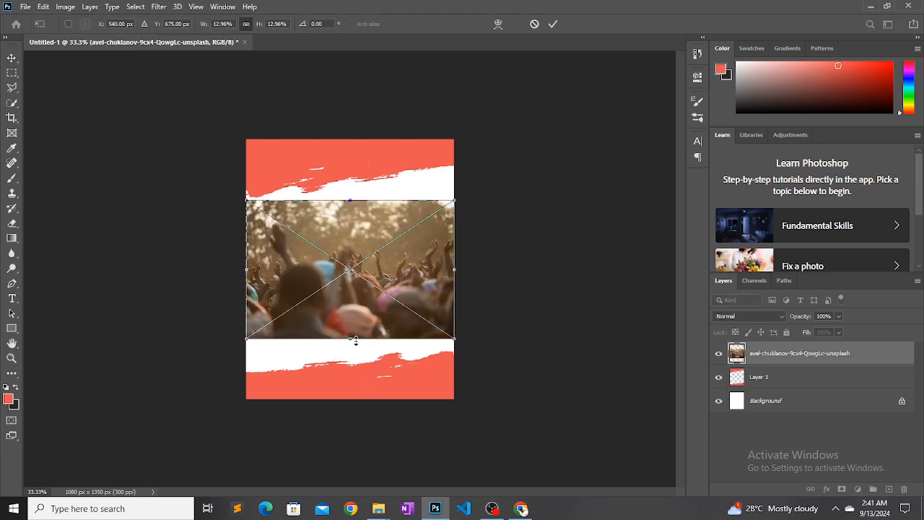
Position the raised-hands crowd photo over the brush stroke at the bottom of the flyer and commit its placement
drag(365, 306, 375, 405)
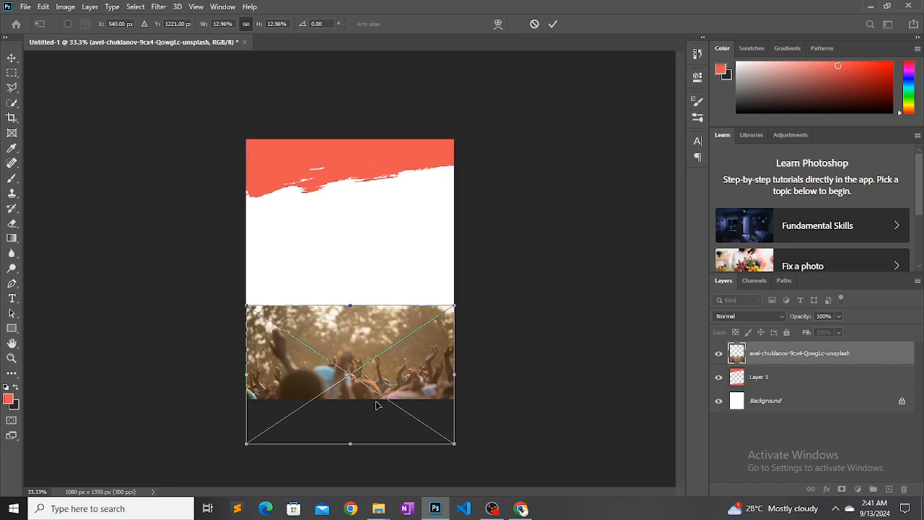
key(Return)
right_click(770, 363)
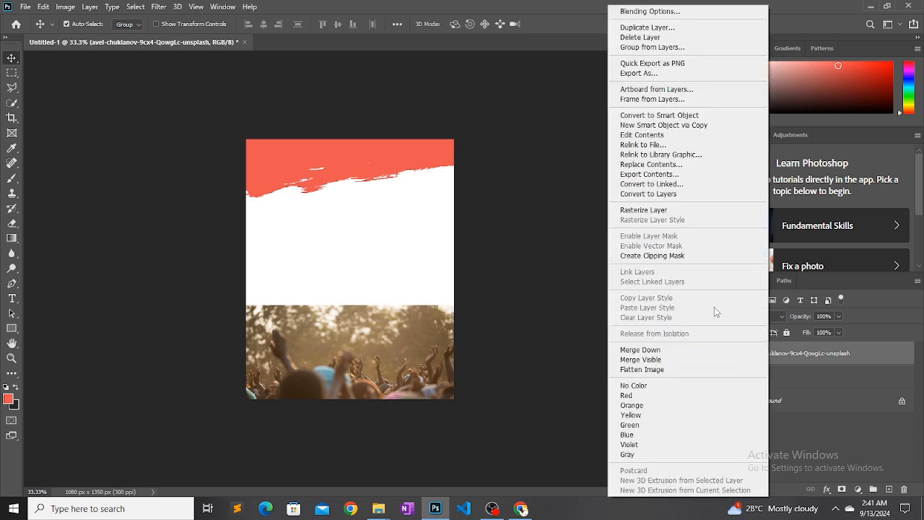
click(803, 359)
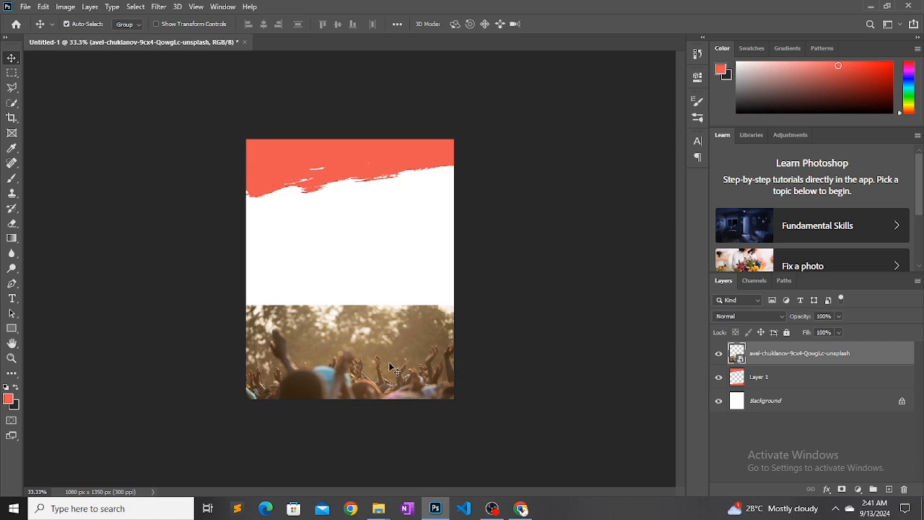
drag(390, 370, 389, 362)
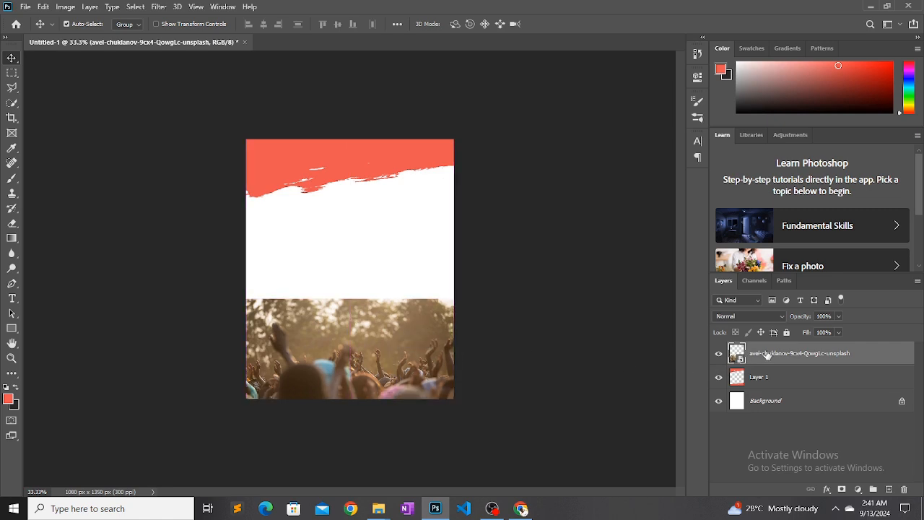
Clip the raised-hands photo to Layer 1 and shift it slightly down so the hands sit inside the bottom stroke
right_click(766, 354)
click(667, 256)
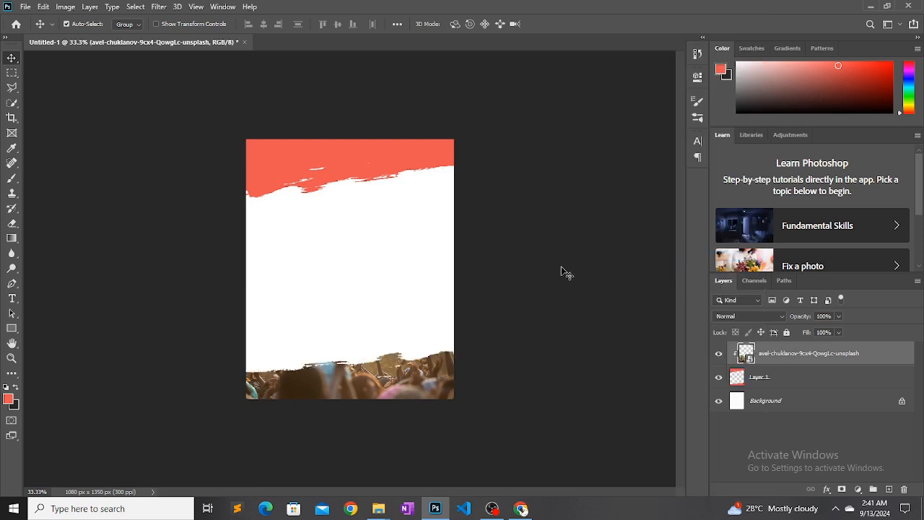
drag(412, 382, 406, 398)
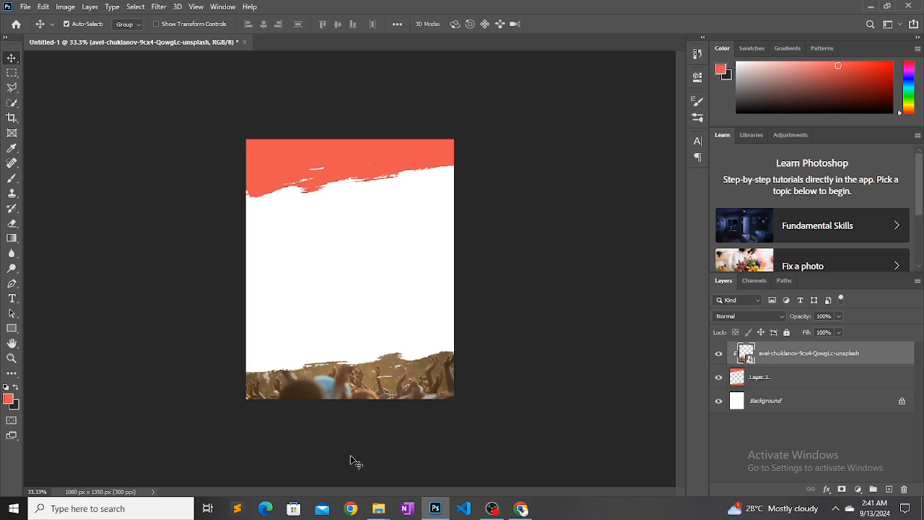
Place the indoor congregation photo from Downloads over the flyer's top stroke and clip it to Layer 1
mouse_move(375, 507)
click(316, 459)
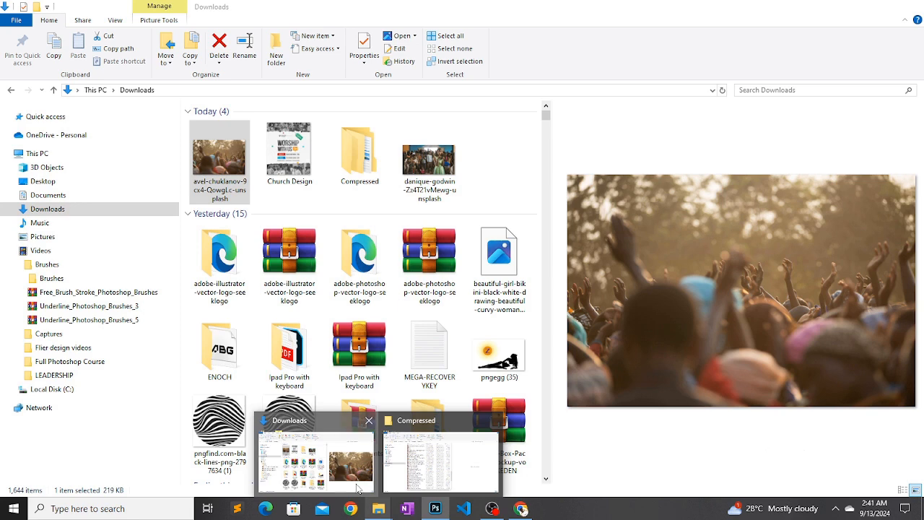
click(422, 168)
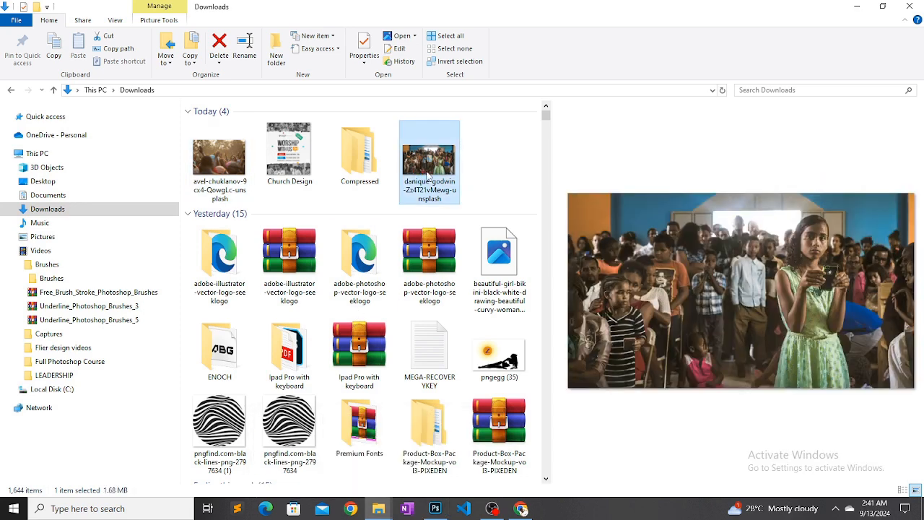
drag(430, 366, 427, 397)
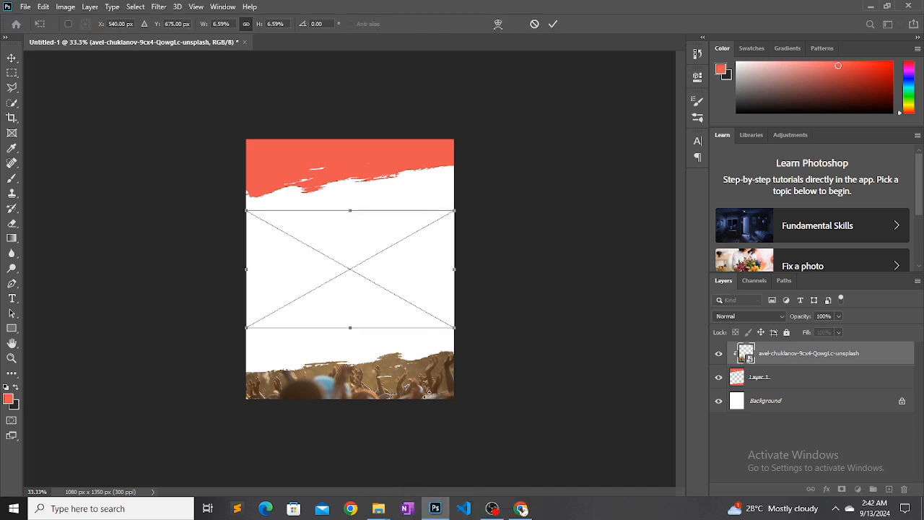
drag(386, 285, 384, 201)
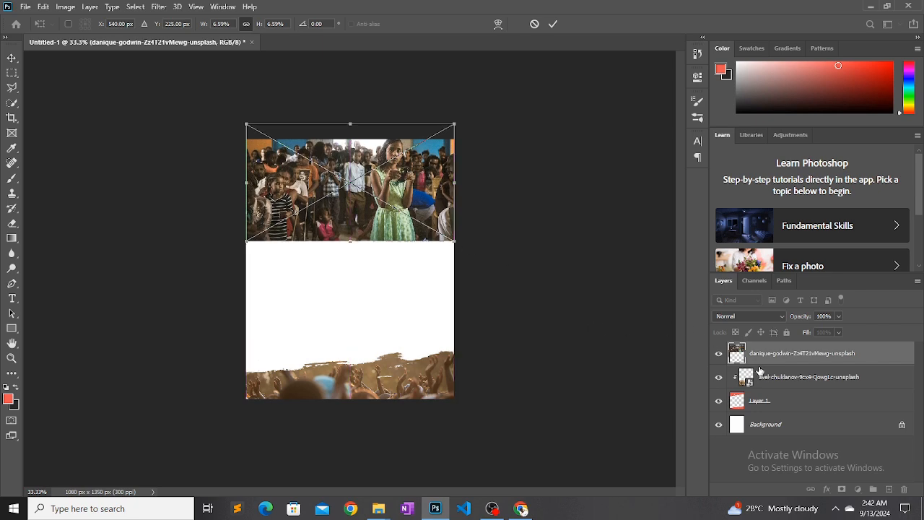
key(Return)
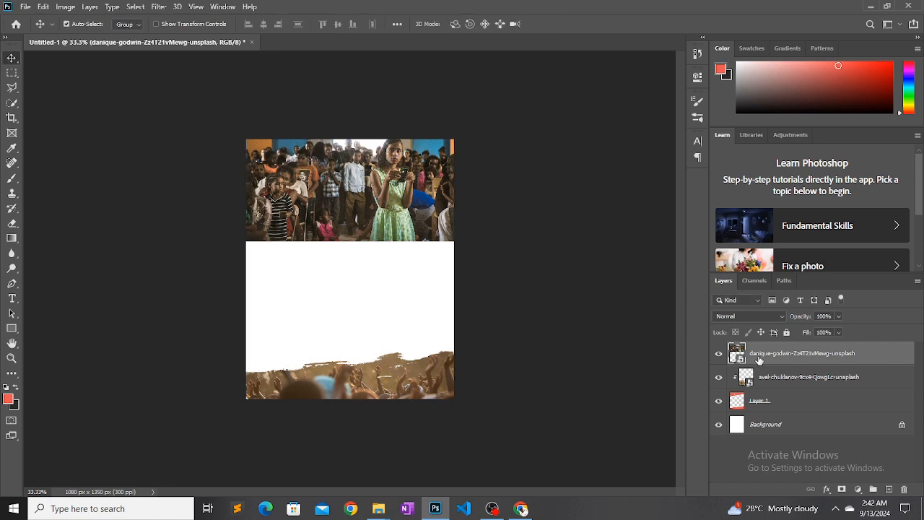
right_click(759, 361)
click(773, 260)
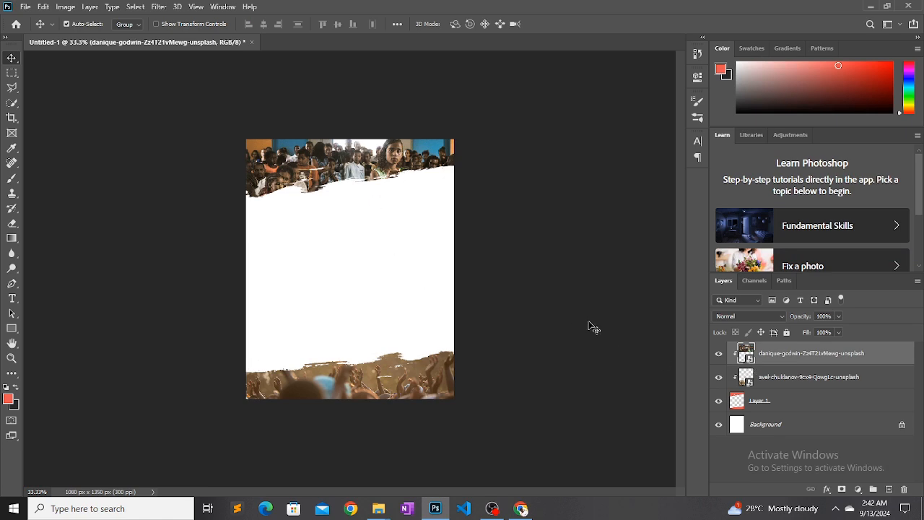
Scale the congregation photo up to about 11.19% and reposition it so the girl's face fits inside the top stroke
key(ctrl+t)
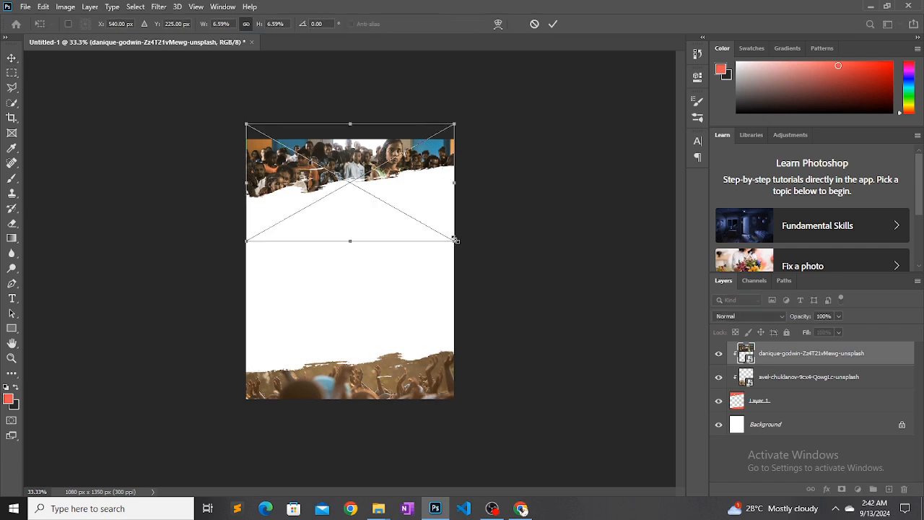
drag(453, 240, 546, 244)
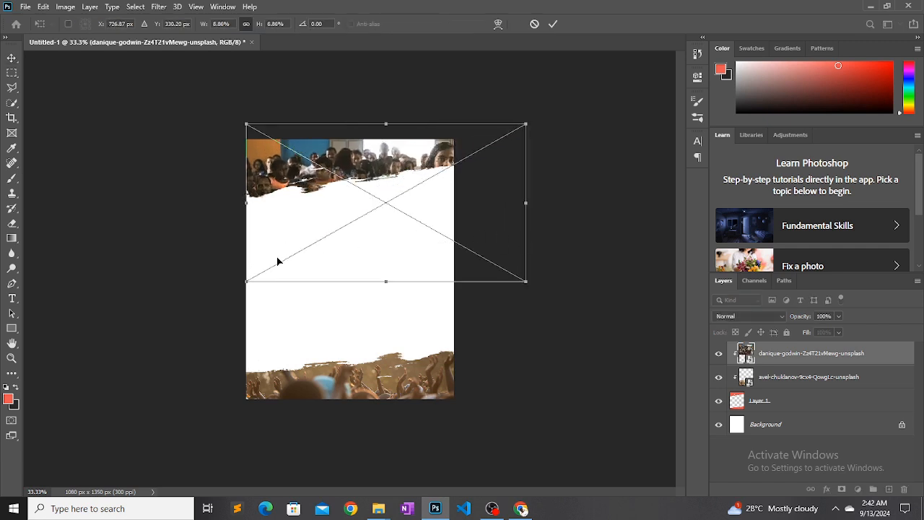
drag(258, 274, 202, 262)
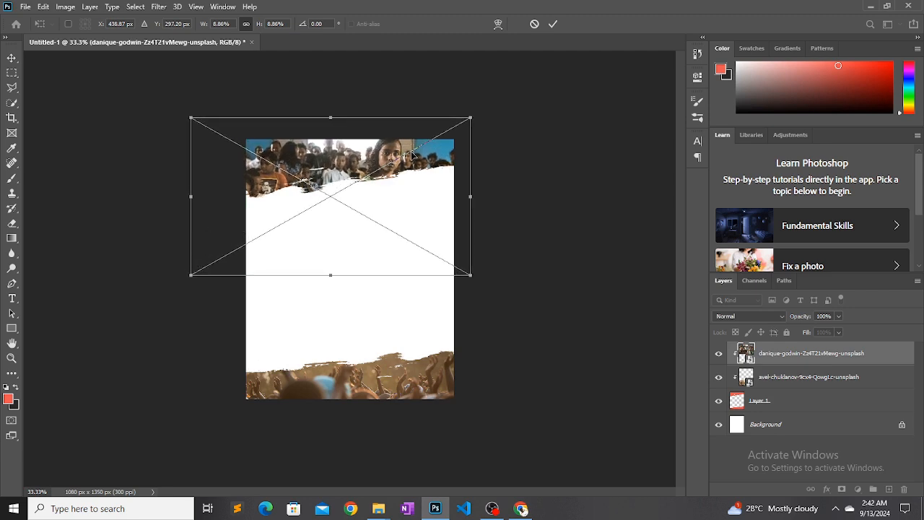
drag(470, 274, 546, 310)
drag(472, 270, 425, 257)
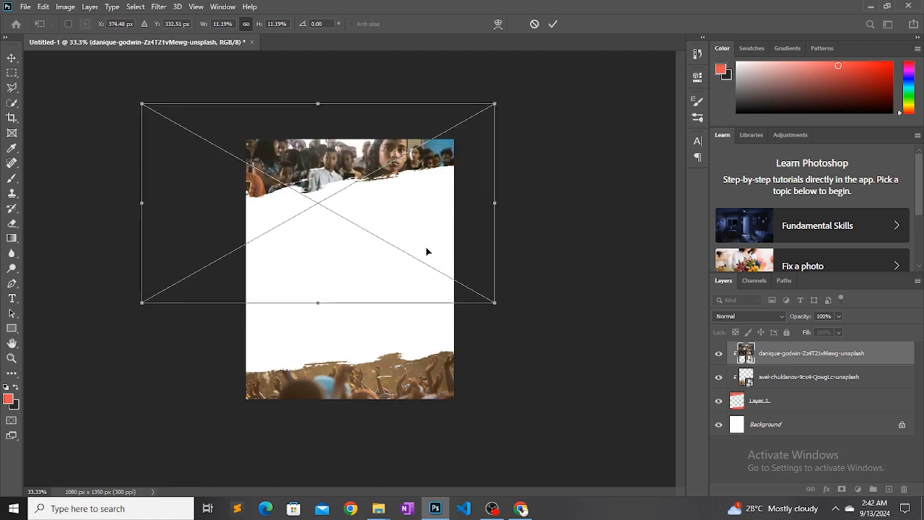
click(552, 24)
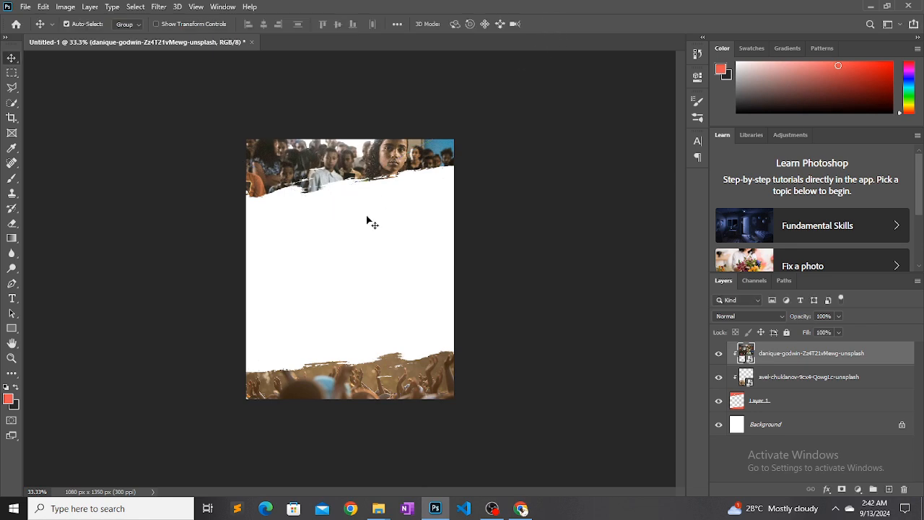
Scale the raised-hands photo up to about 17.38% and reposition it so the raised hands fill the bottom stroke
mouse_move(361, 385)
mouse_down()
mouse_move(354, 377)
mouse_move(375, 376)
mouse_up()
key(t)
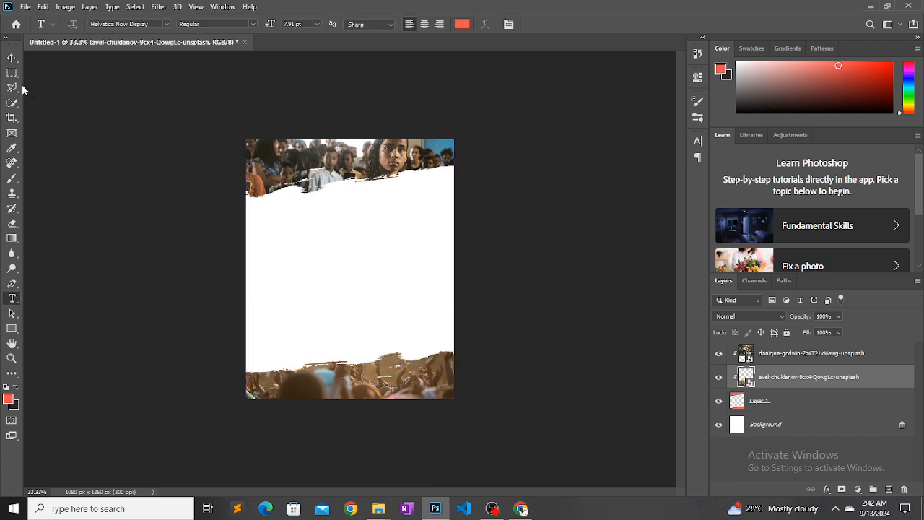
click(12, 58)
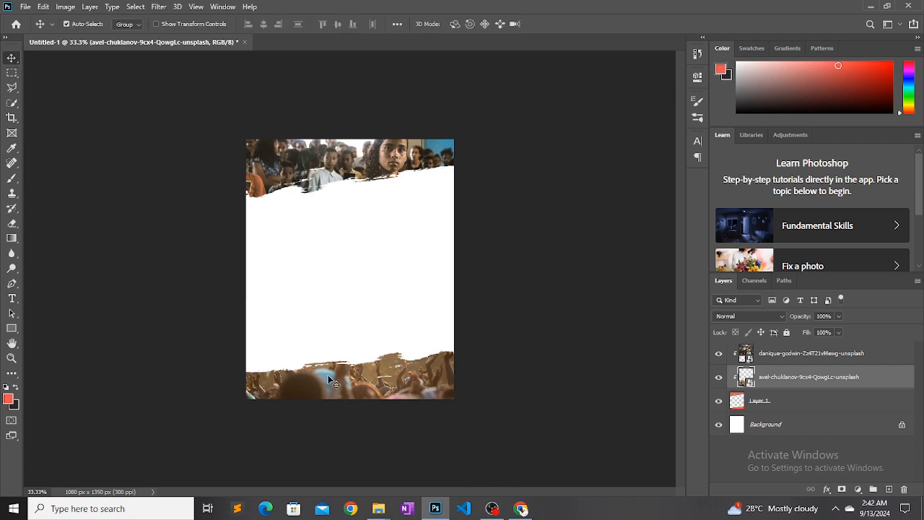
key(ctrl+t)
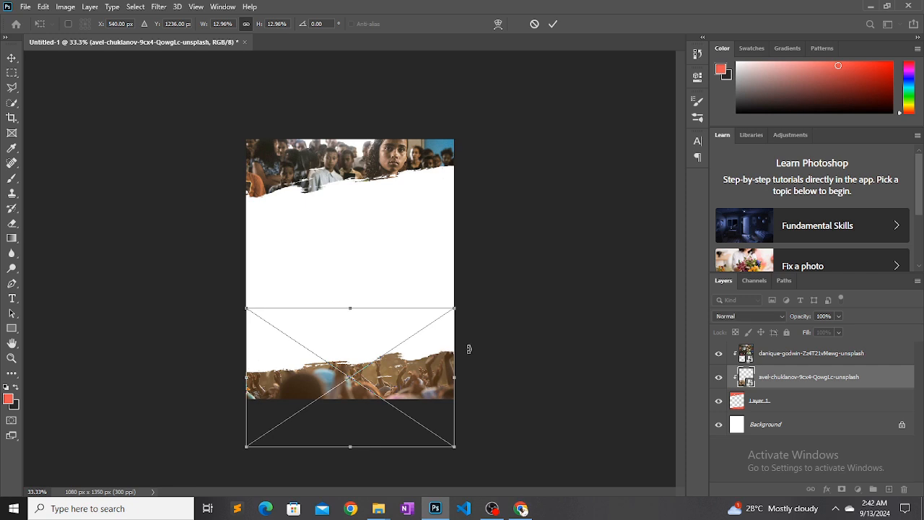
drag(454, 311, 524, 264)
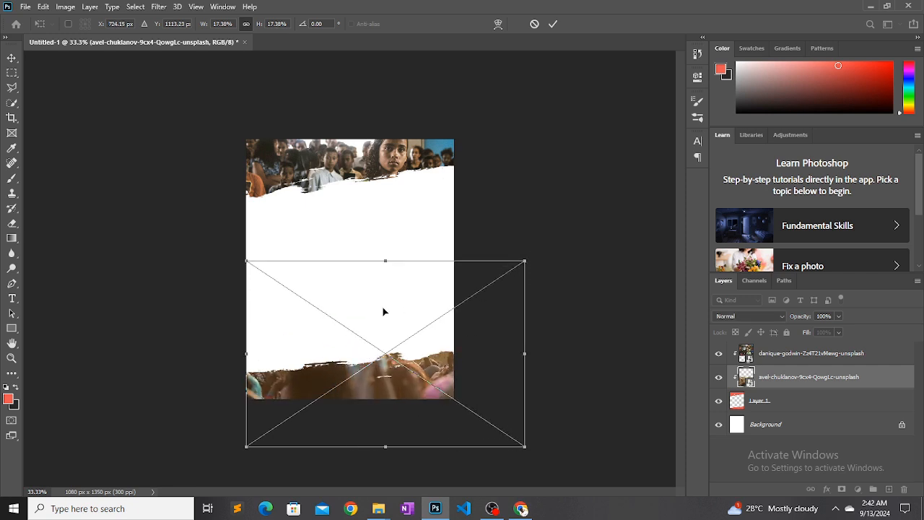
drag(352, 332, 335, 338)
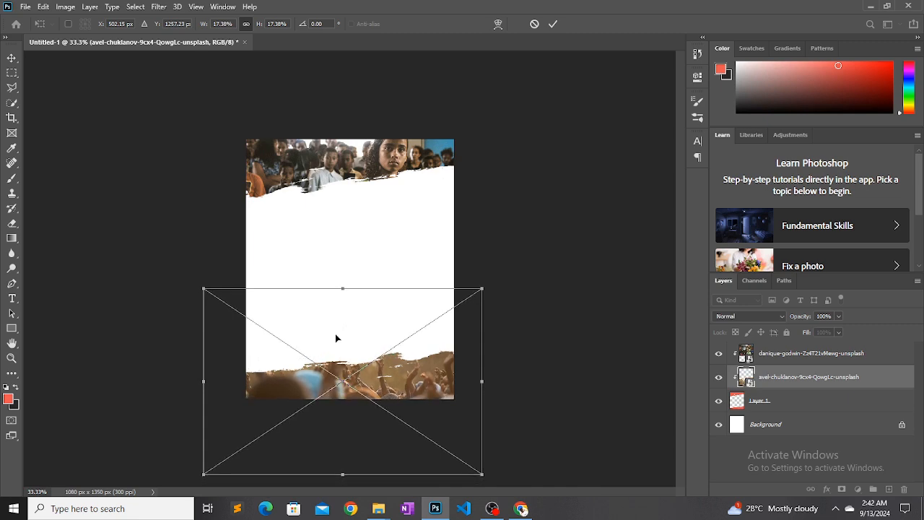
click(552, 24)
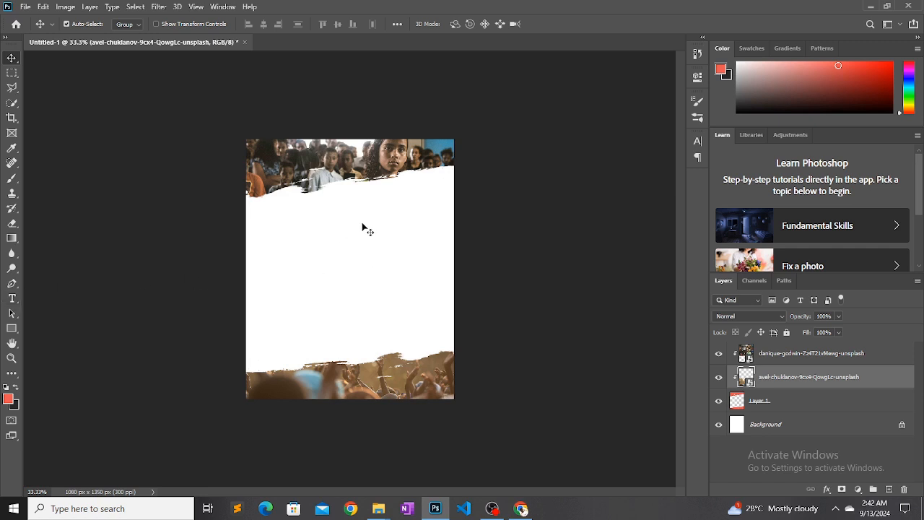
Add the text "Overflow" across the flyer's white middle at 38.91 pt and move its layer below Layer 1
click(12, 298)
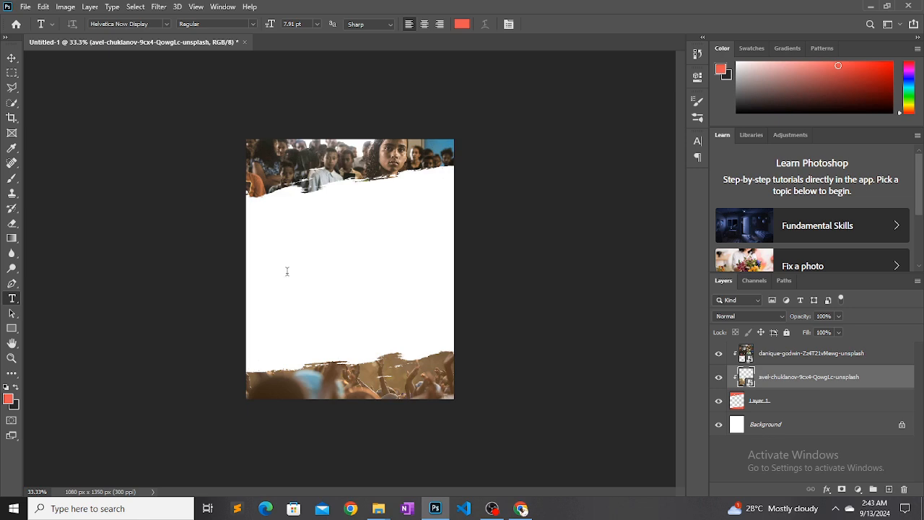
click(287, 272)
key(BackSpace)
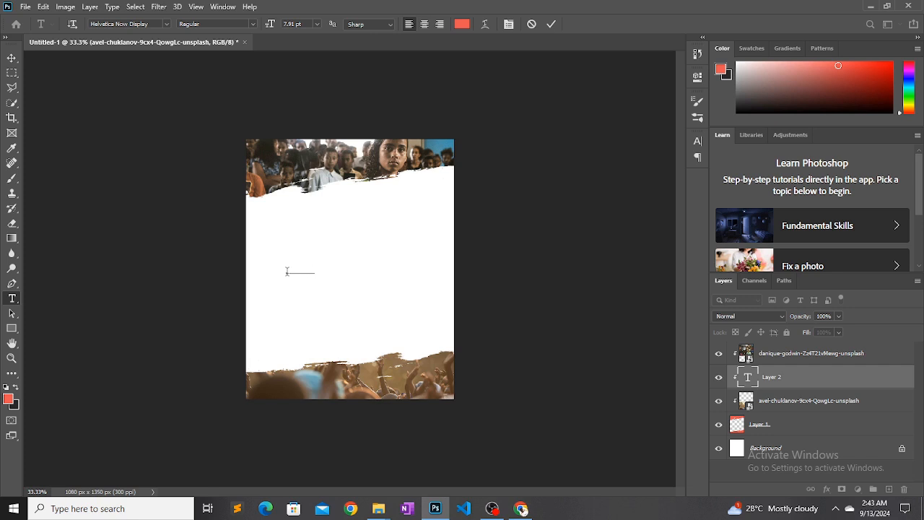
key(ctrl+a)
click(697, 142)
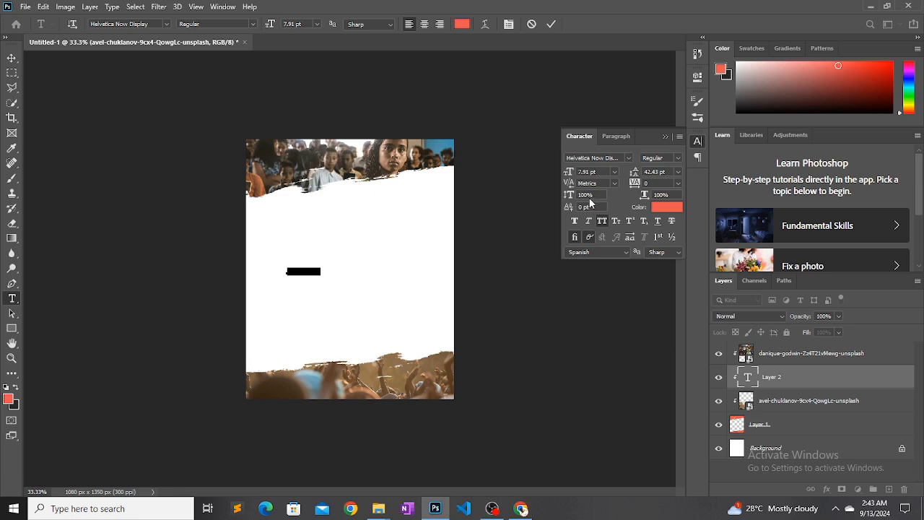
drag(568, 173, 601, 175)
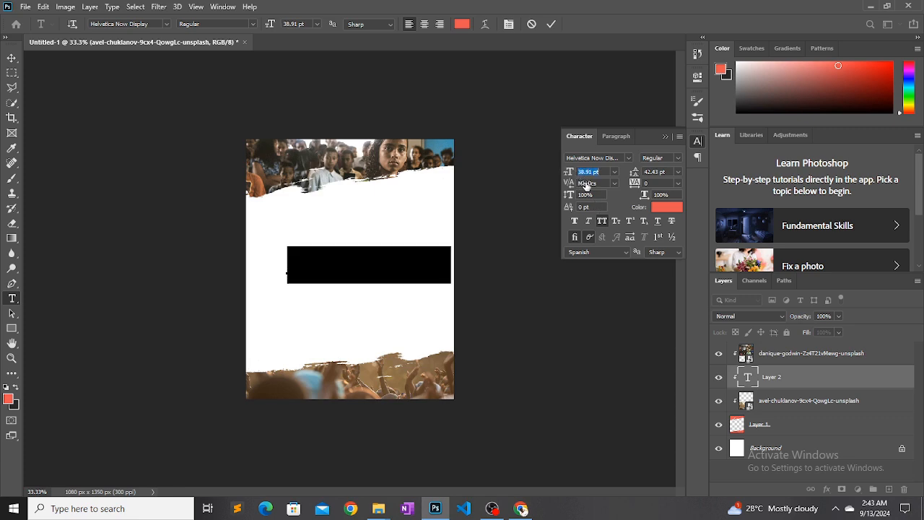
click(777, 384)
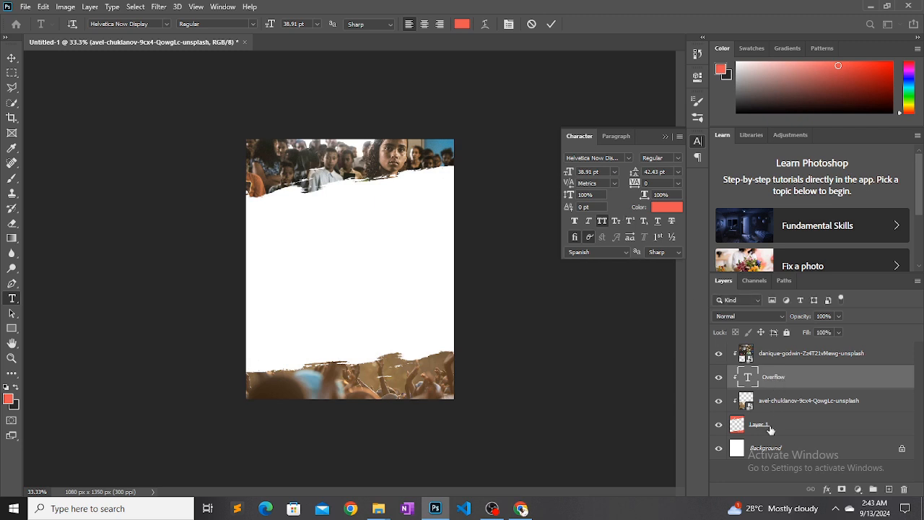
drag(773, 383, 767, 431)
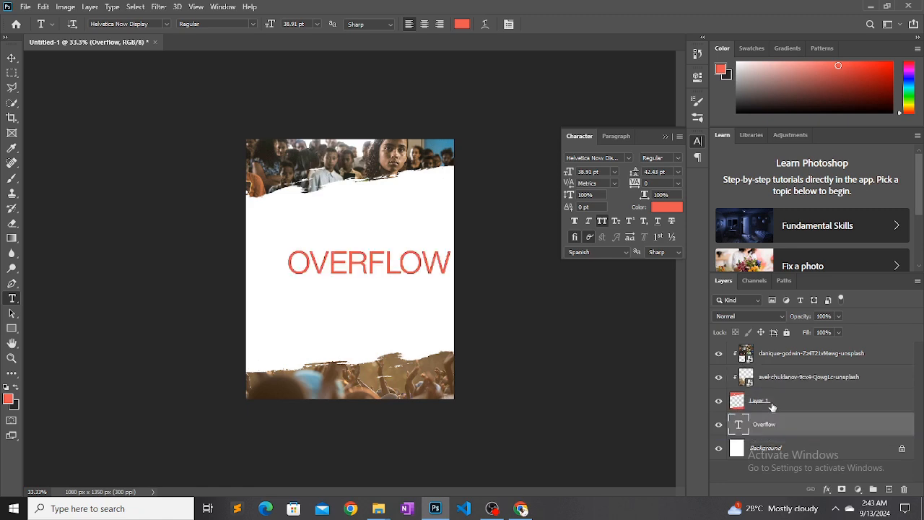
click(771, 406)
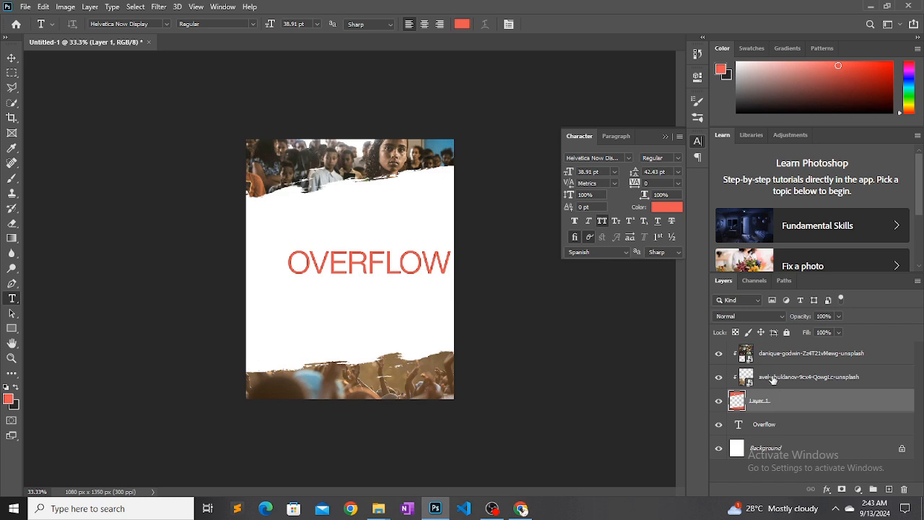
shift+click(777, 352)
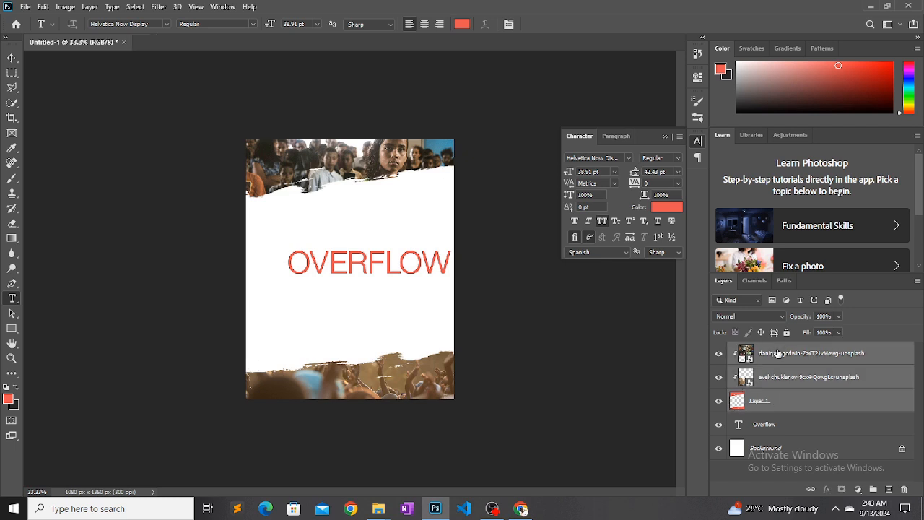
key(ctrl+g)
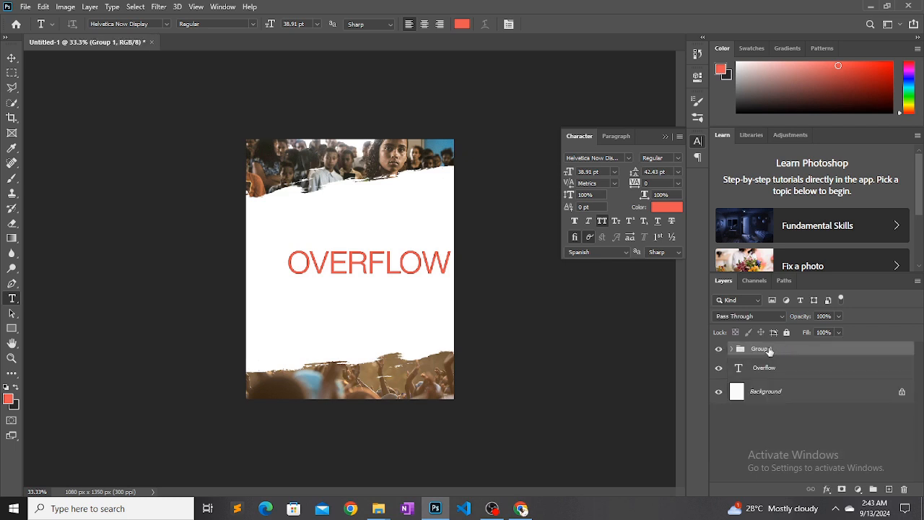
key(ctrl+z)
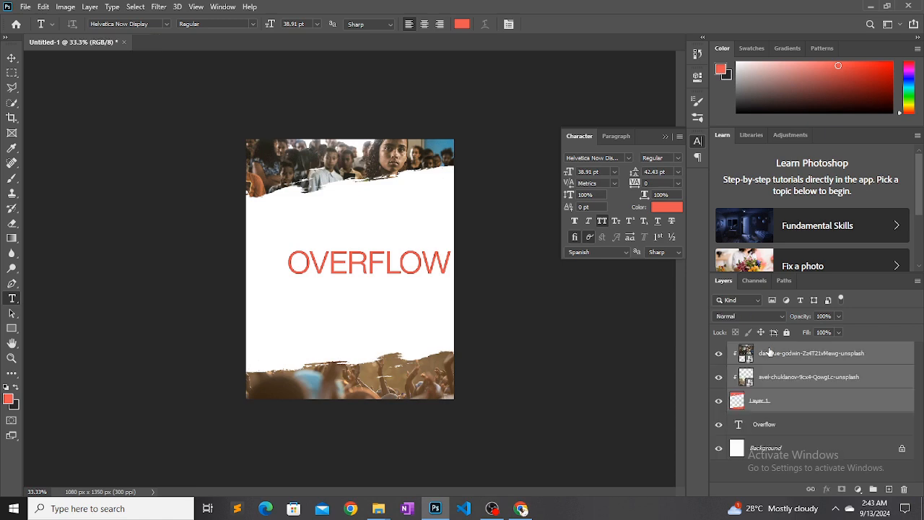
Group Layer 1 with the two photos clipped to it and rename the group "Brush layer"
click(761, 399)
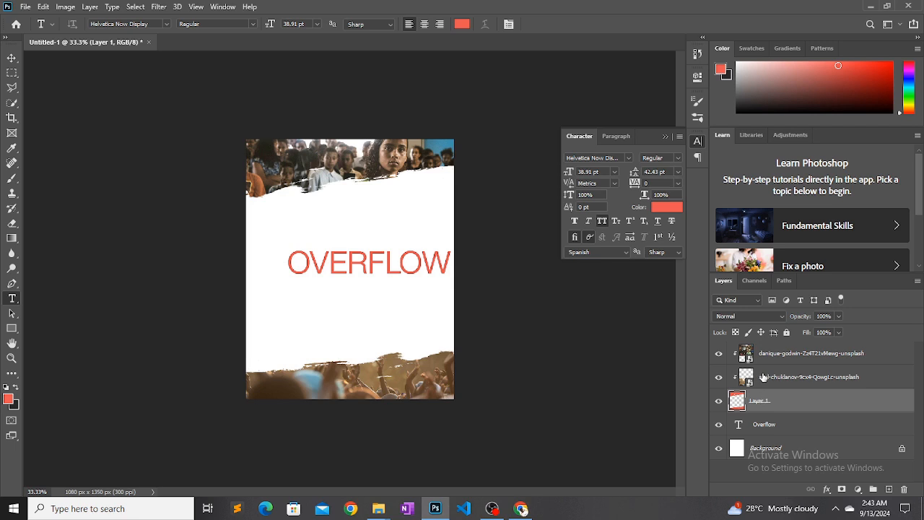
shift+click(763, 376)
shift+click(767, 355)
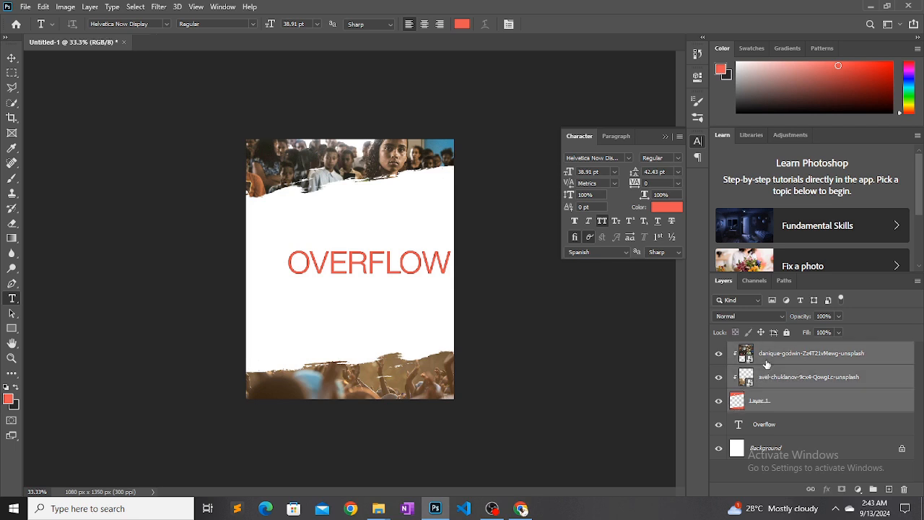
key(ctrl+g)
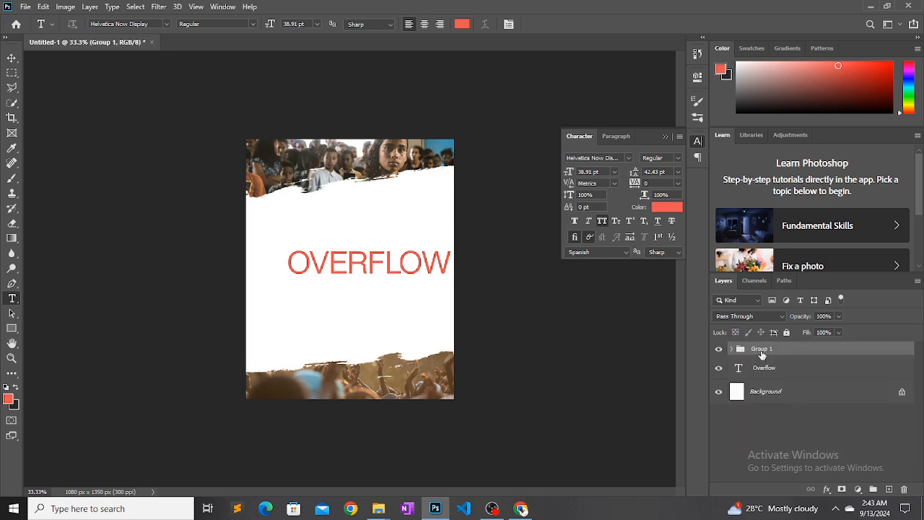
double_click(761, 350)
text(Brush layer)
key(Return)
drag(764, 368, 765, 346)
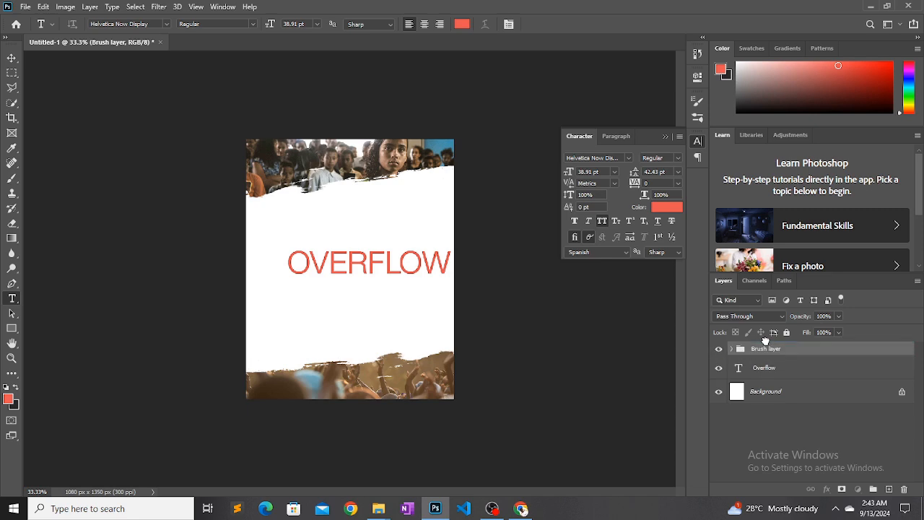
Change the Overflow text's font to Brighter Demo and turn off its All Caps formatting
click(466, 264)
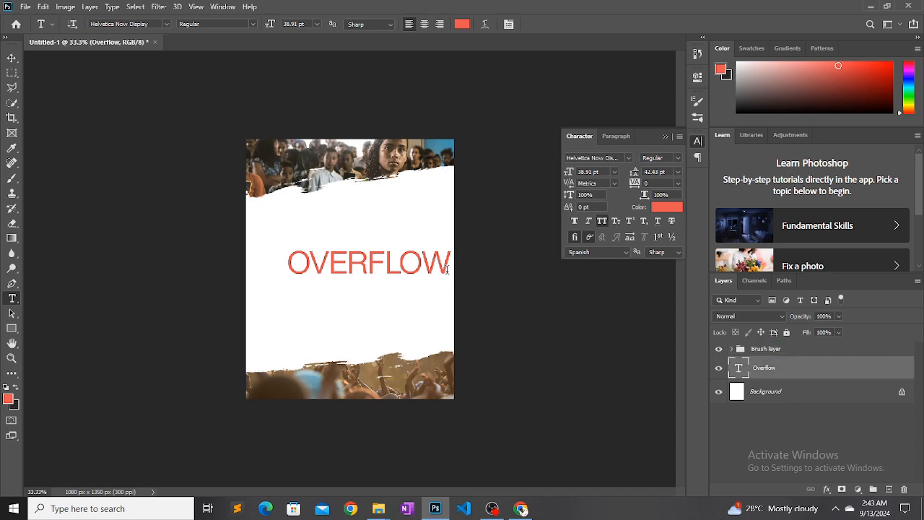
click(323, 258)
double_click(323, 258)
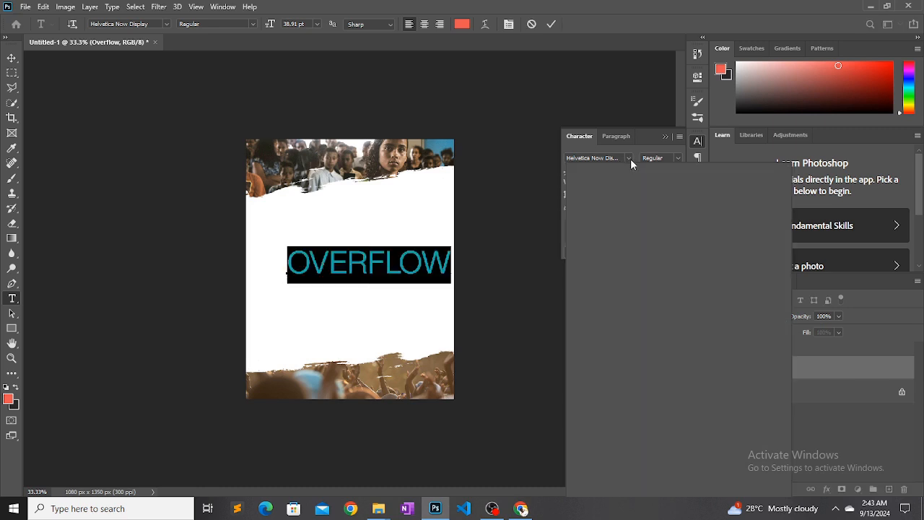
click(628, 158)
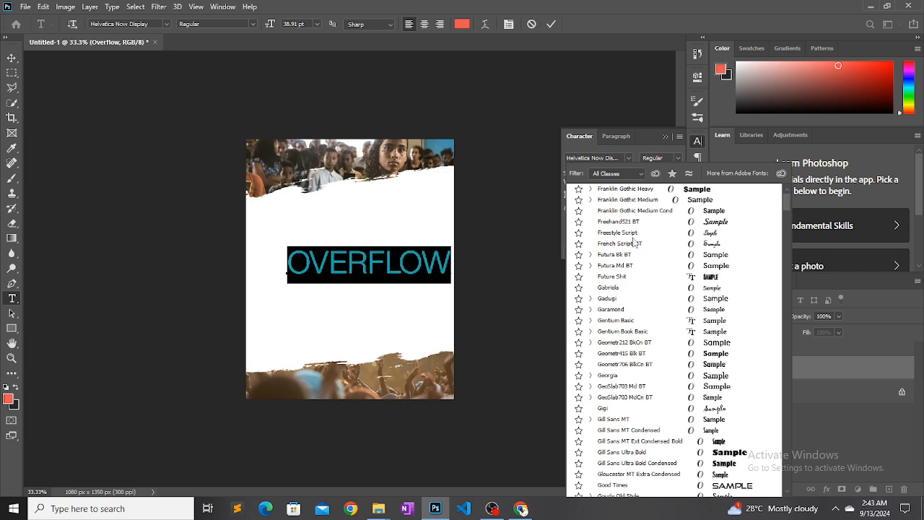
scroll(634, 244, up, 15)
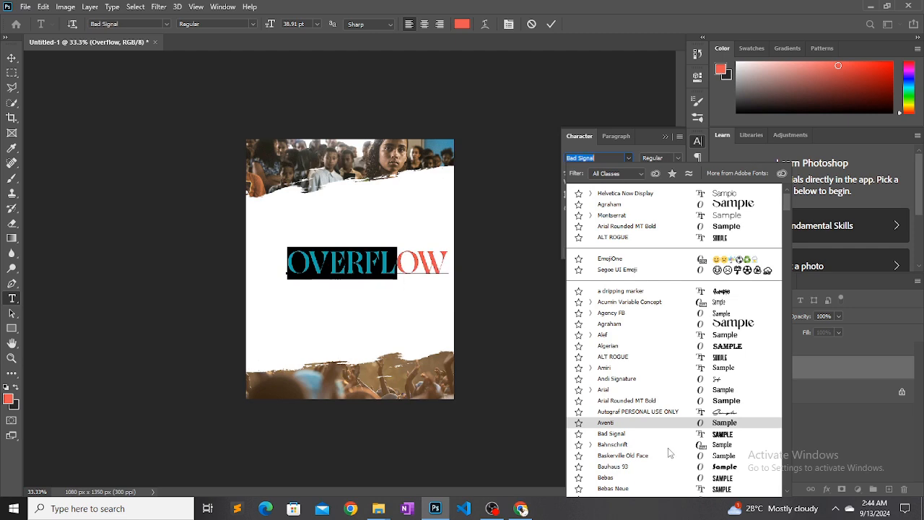
scroll(789, 215, down, 1)
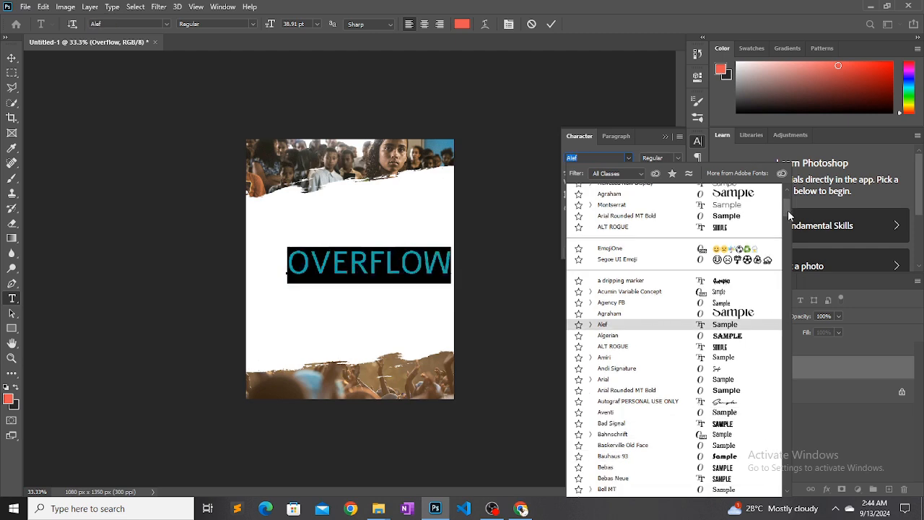
scroll(789, 230, down, 3)
scroll(789, 238, down, 20)
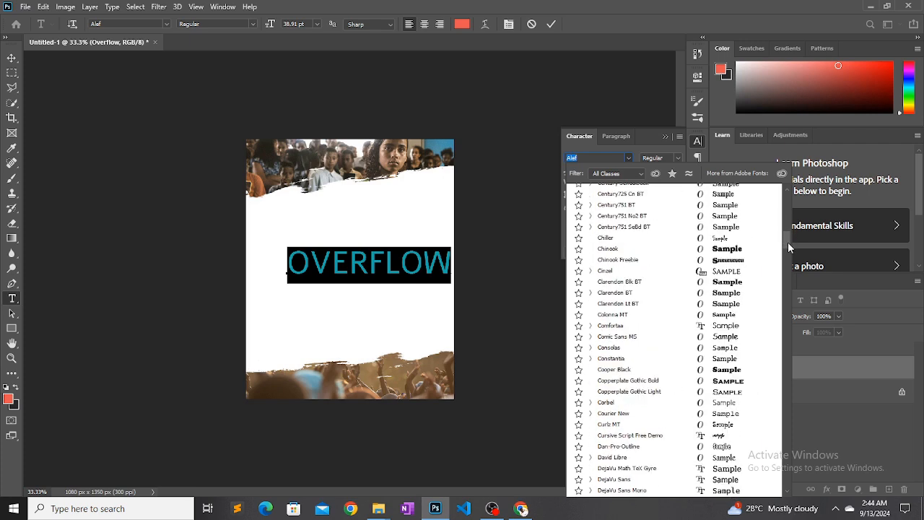
scroll(788, 241, up, 5)
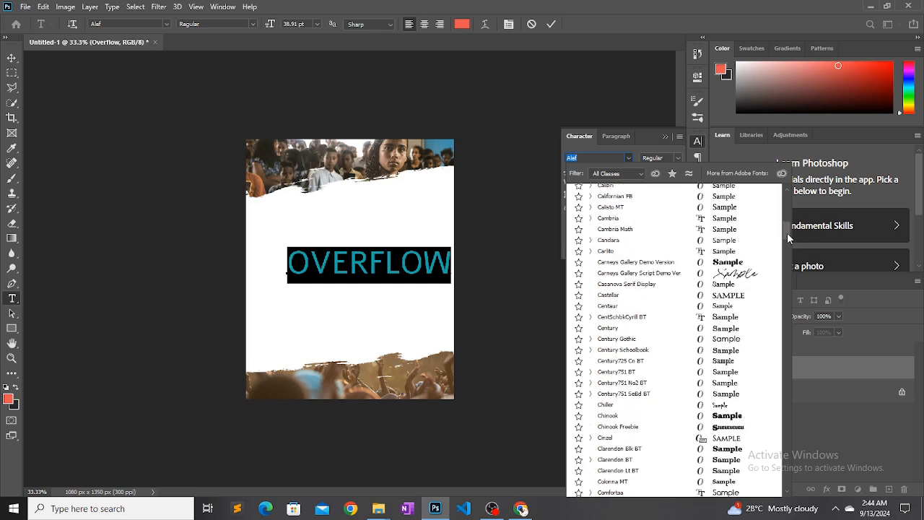
scroll(789, 234, up, 4)
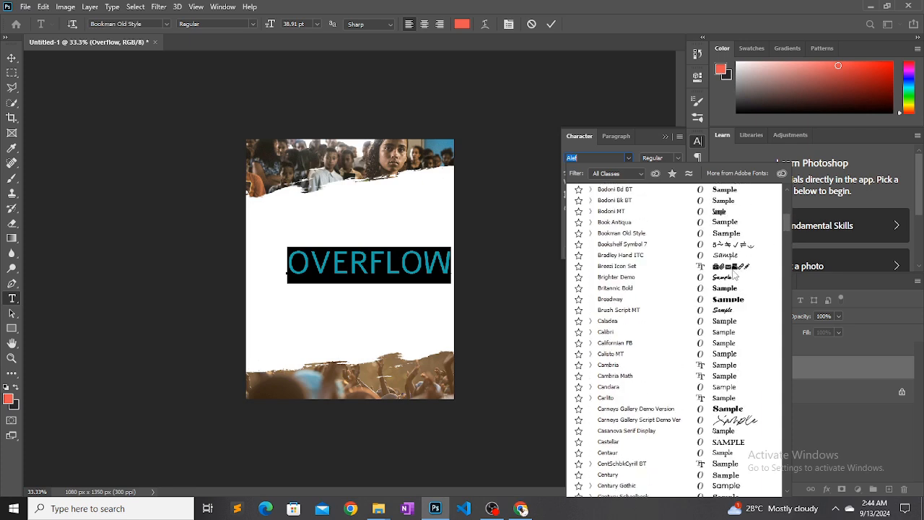
click(729, 279)
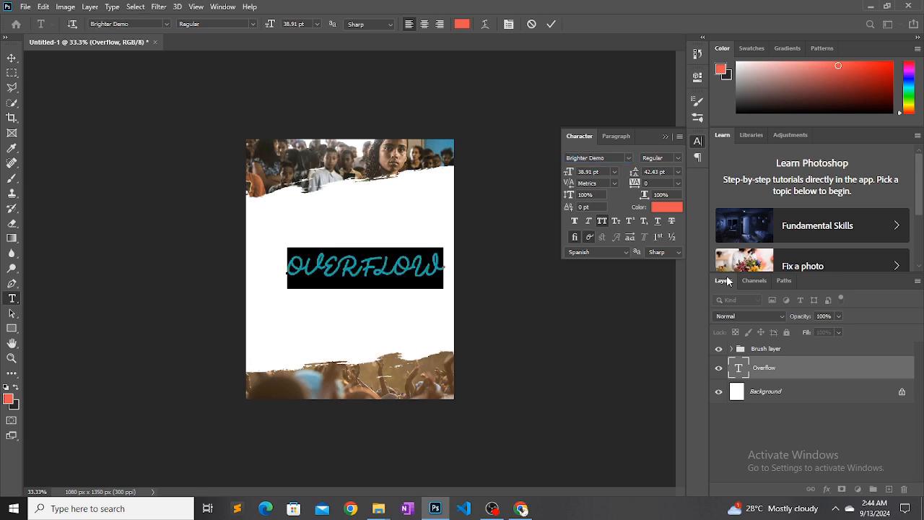
click(602, 221)
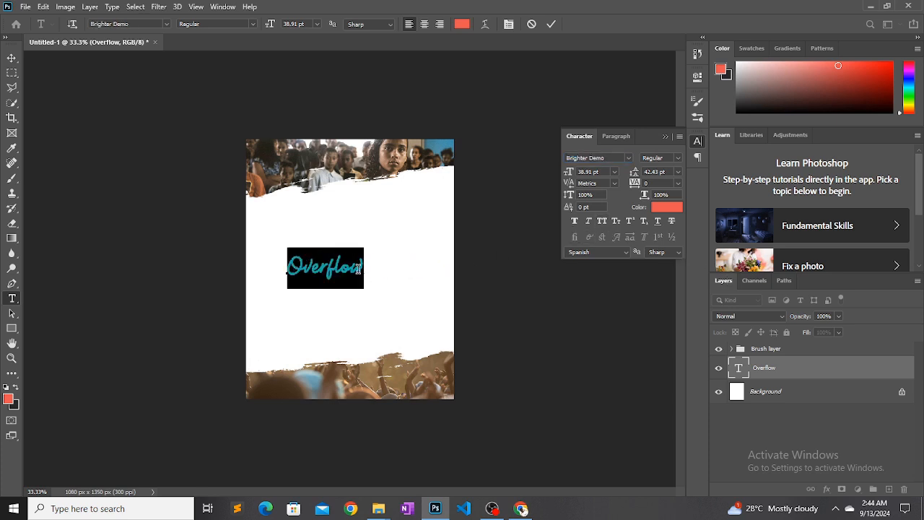
Enlarge the whole Overflow text to 71.91 pt
drag(363, 269, 273, 266)
drag(565, 176, 586, 177)
click(587, 173)
Recolor the Overflow text dark gray (#4d4d4d) and move it slightly up in the flyer's white area
click(654, 207)
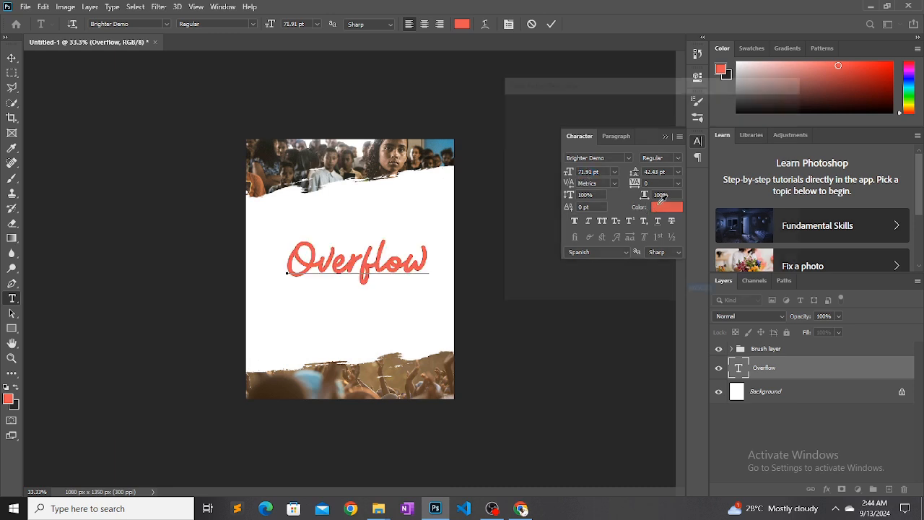
click(494, 209)
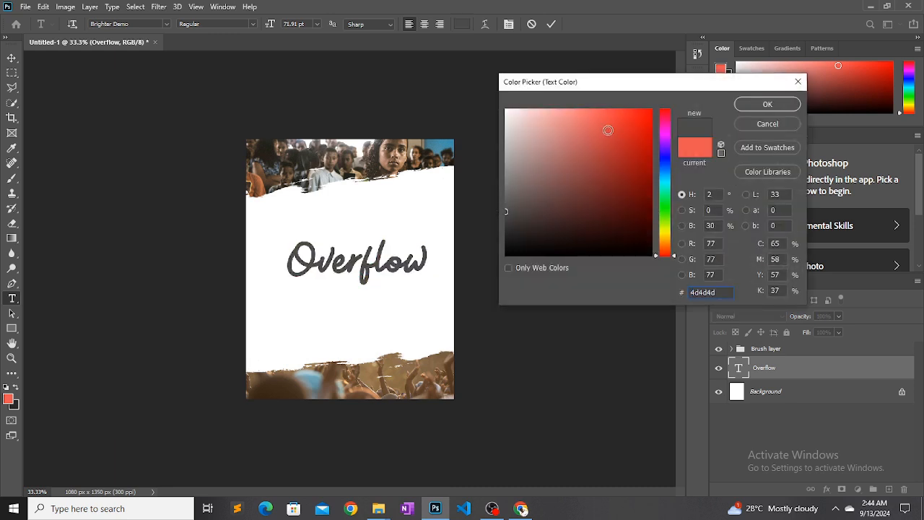
click(767, 104)
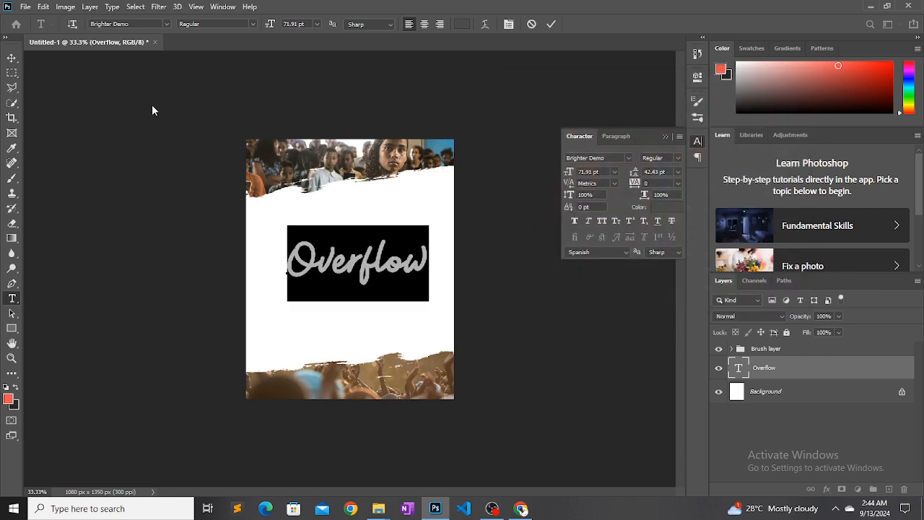
click(12, 58)
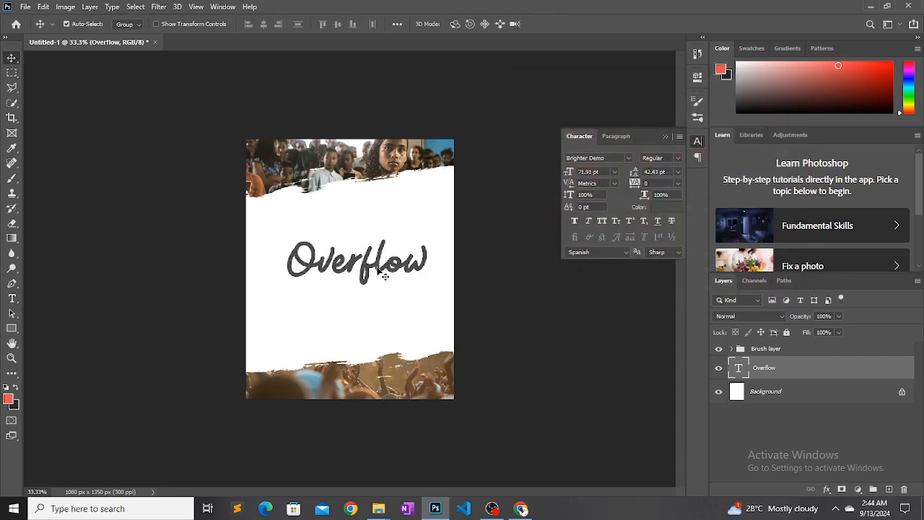
drag(384, 275, 381, 261)
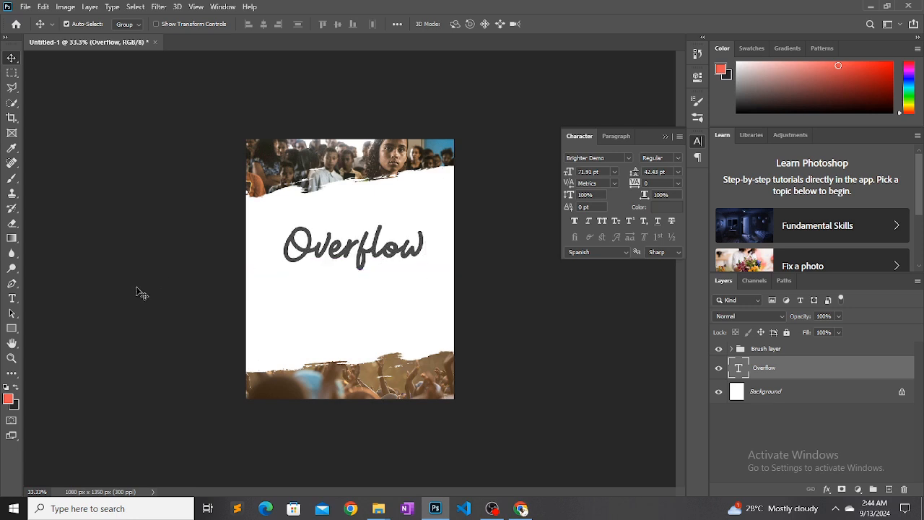
Add the separate text "The" at 34.91 pt and place it just above the first half of Overflow
click(12, 299)
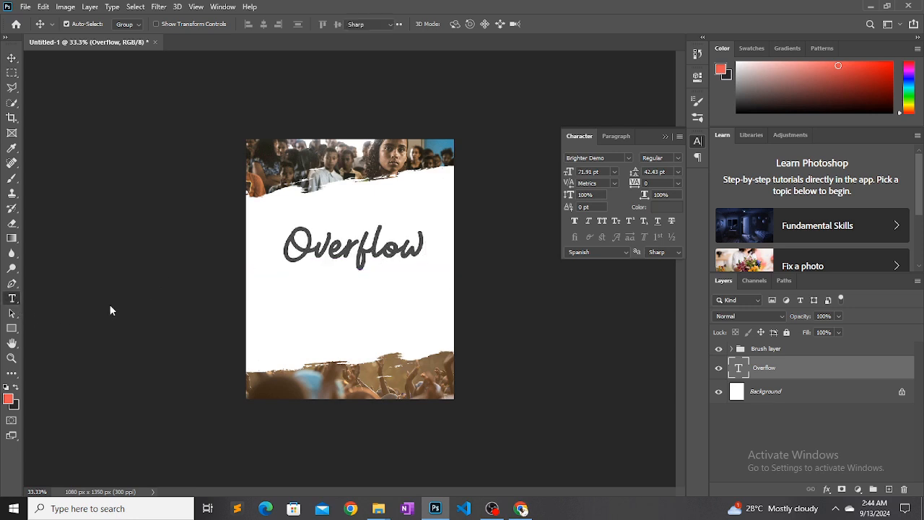
click(315, 307)
text(The)
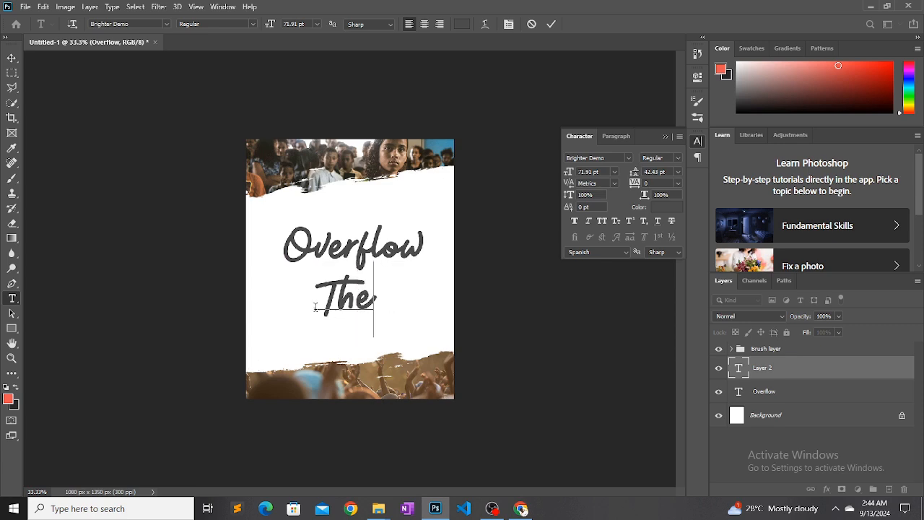
key(ctrl+a)
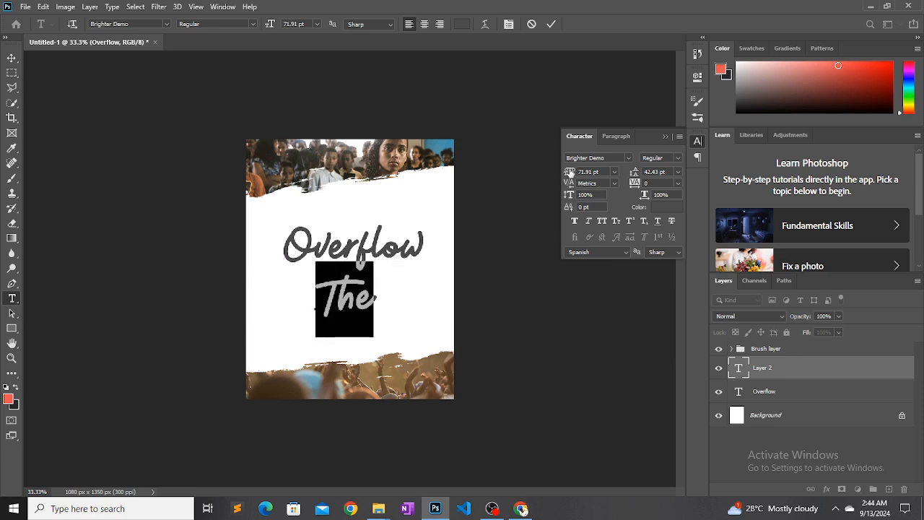
drag(569, 173, 546, 173)
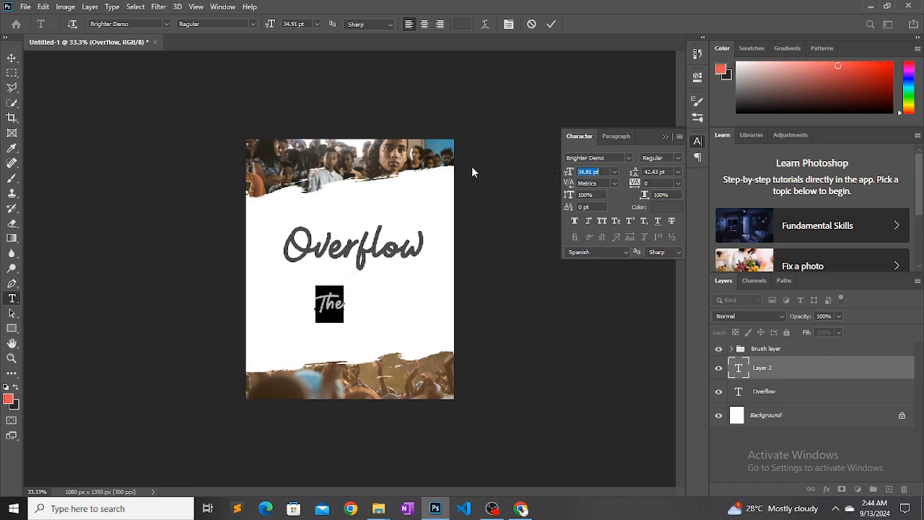
click(11, 57)
drag(330, 303, 332, 220)
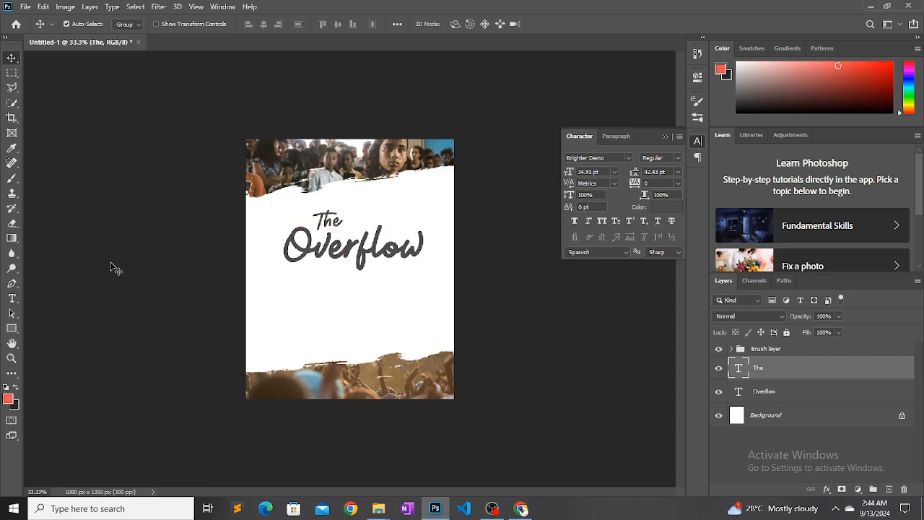
Add a new empty layer for painting and place it at the top of the stack, above the Brush layer group
click(13, 181)
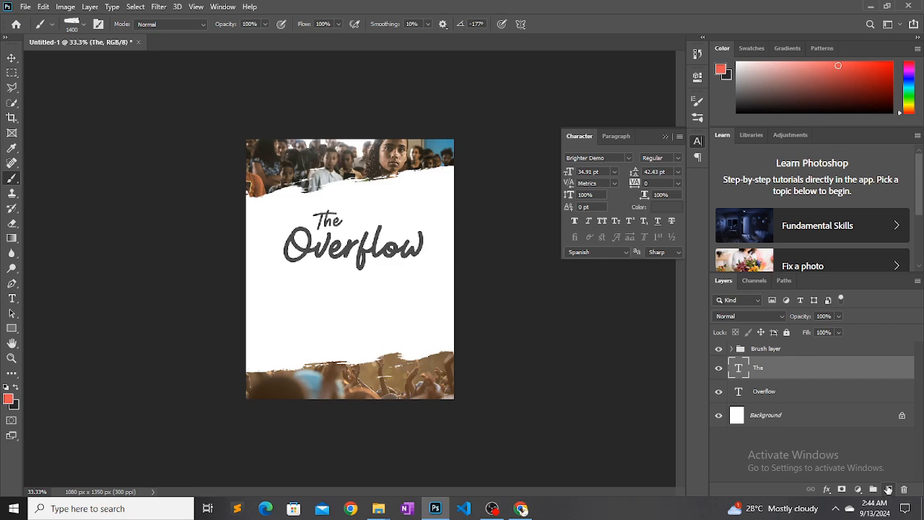
click(888, 489)
drag(767, 367, 772, 345)
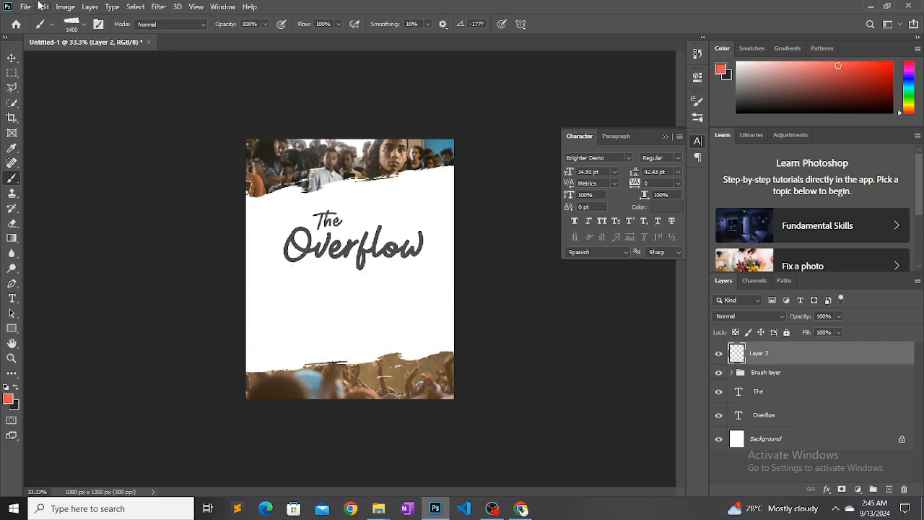
Look through the Free Brush Stroke and Underline Photoshop Brushes 5 sets for a suitable underline brush
click(82, 26)
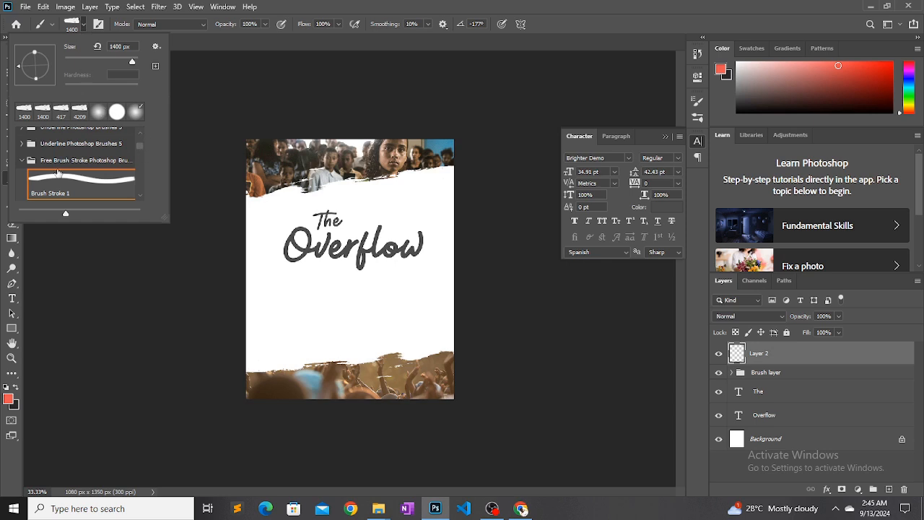
click(22, 161)
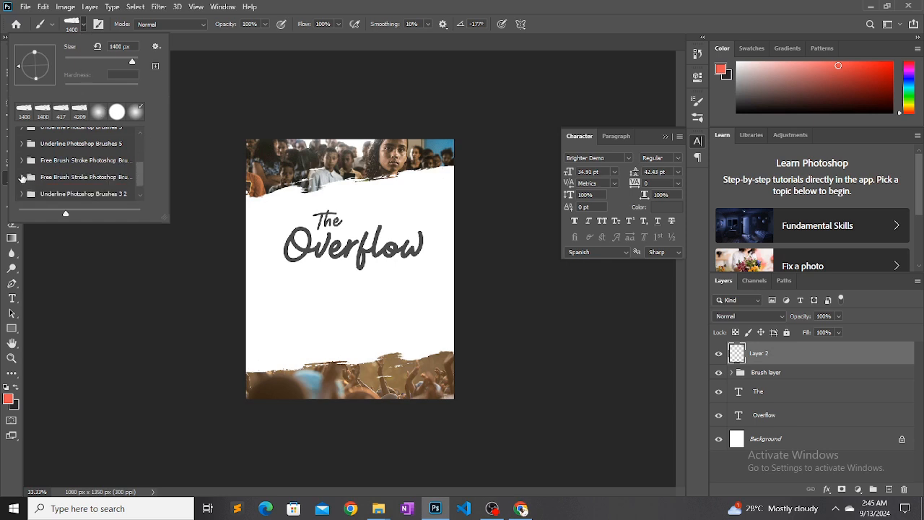
click(21, 176)
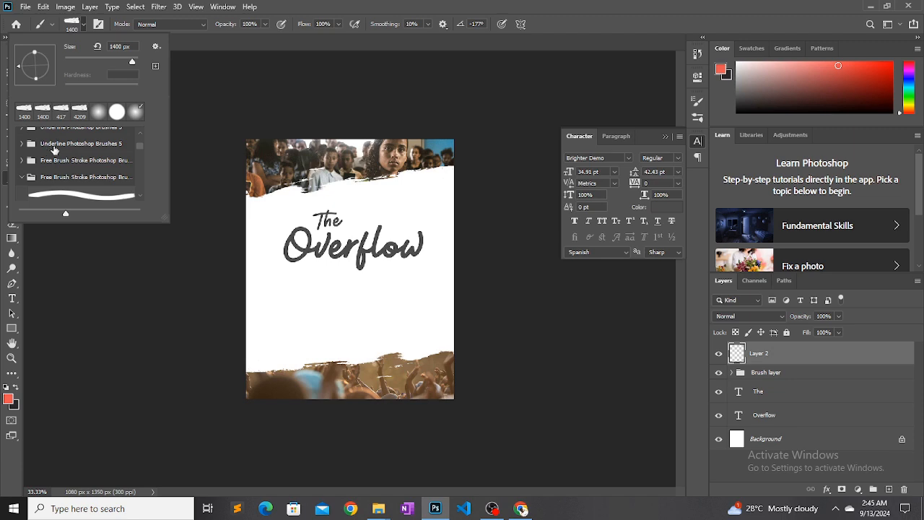
click(20, 144)
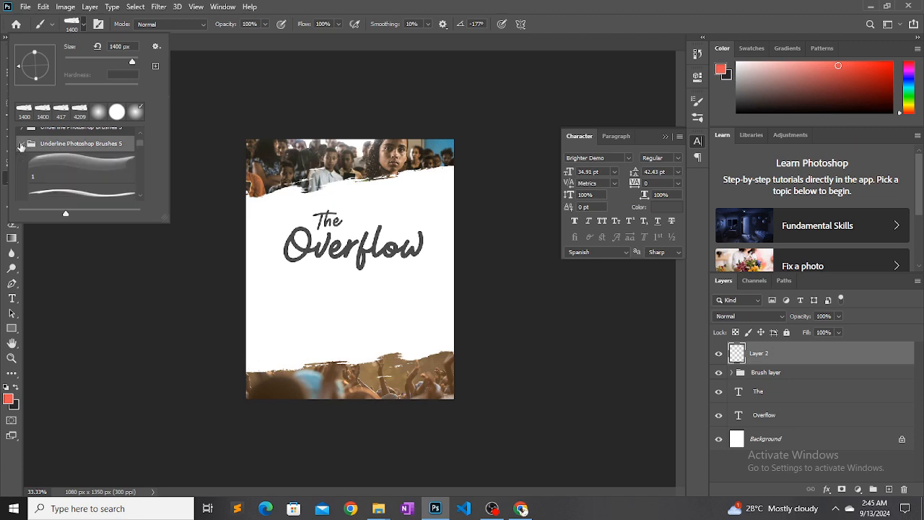
click(68, 171)
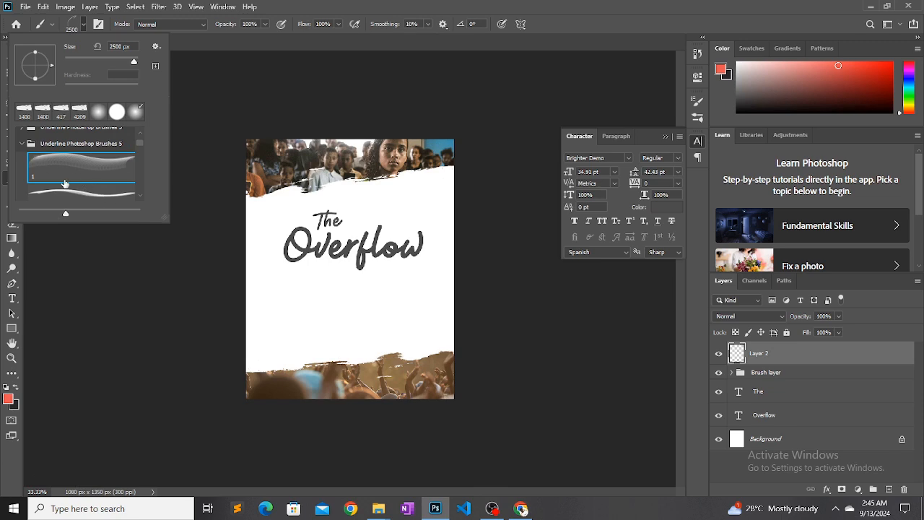
click(77, 193)
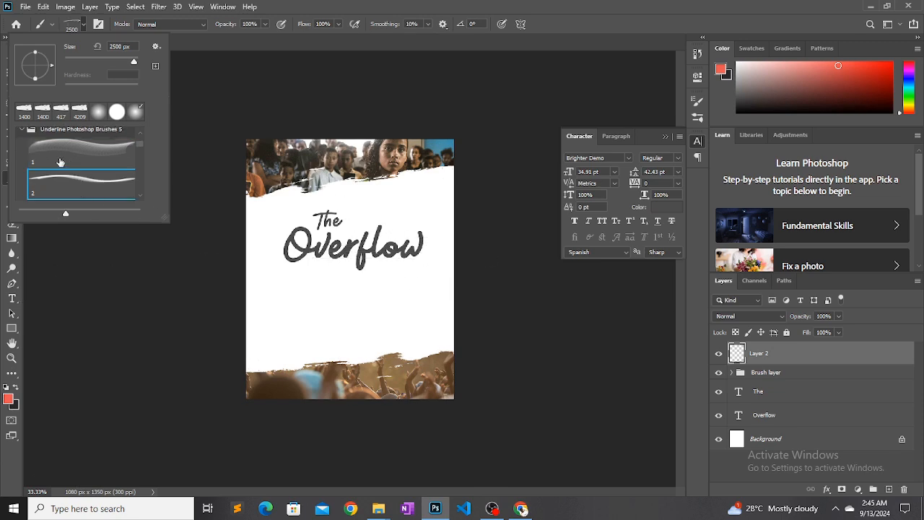
click(20, 130)
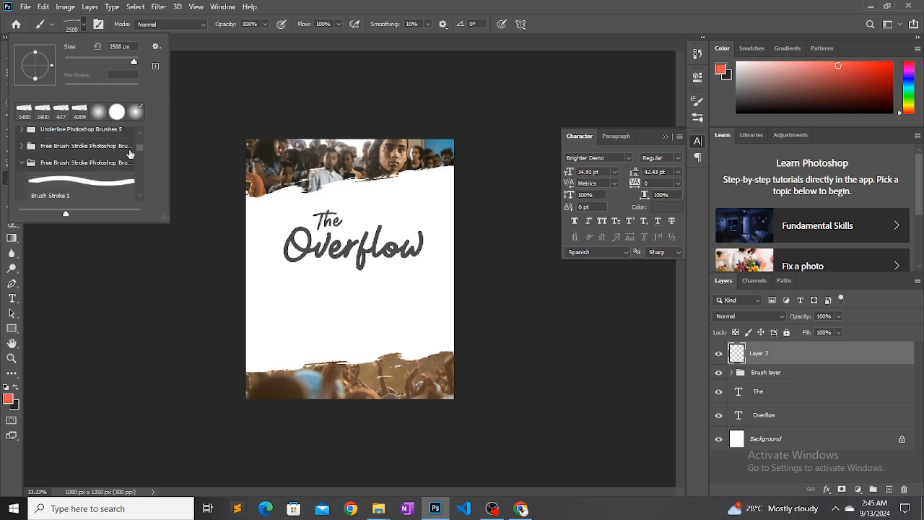
scroll(137, 147, up, 3)
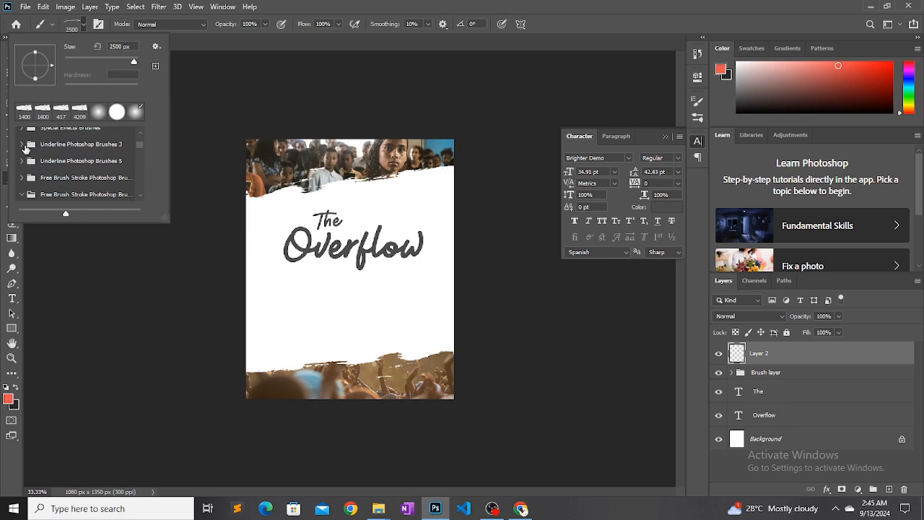
Compare the brushes in the Underline Photoshop Brushes 3 set and choose scribbled underline brush 4
click(21, 145)
click(48, 162)
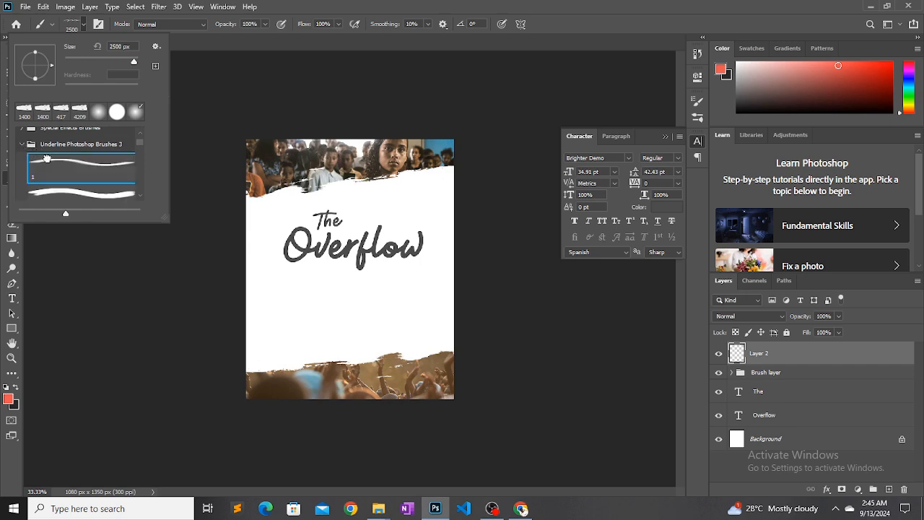
click(107, 199)
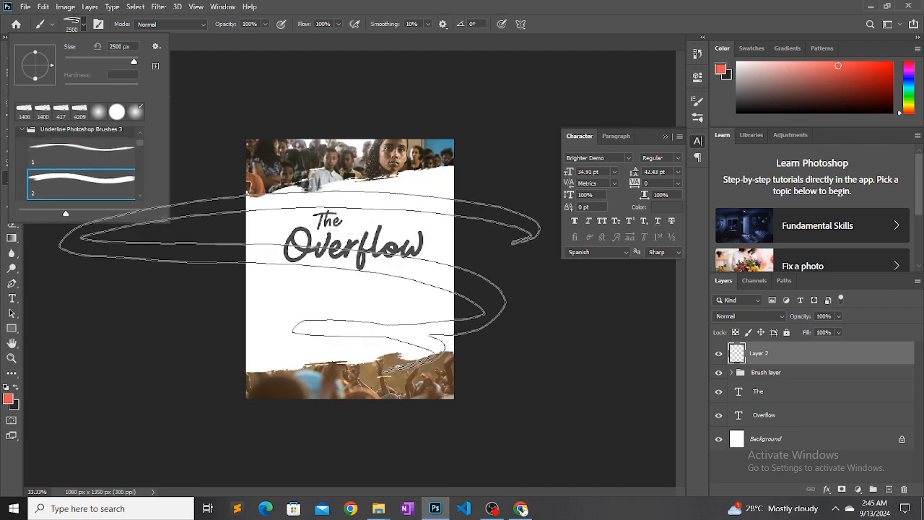
click(142, 194)
click(115, 190)
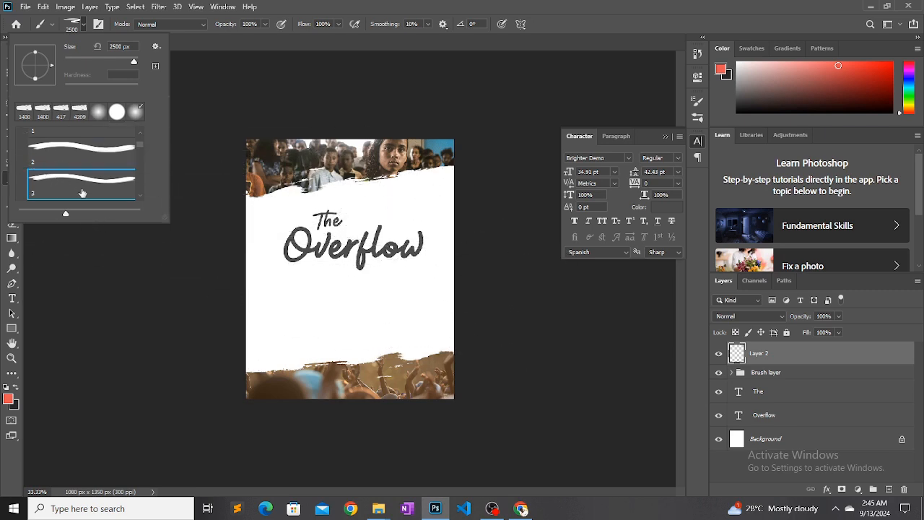
click(140, 195)
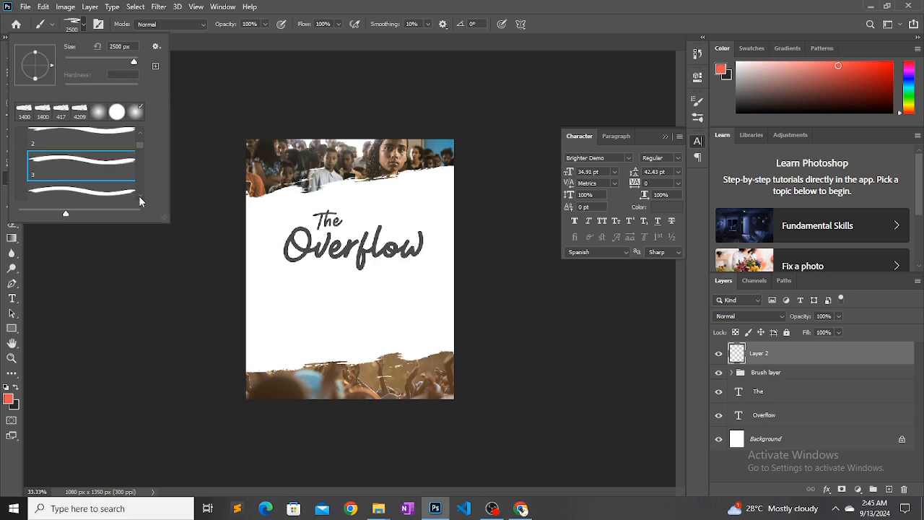
click(111, 193)
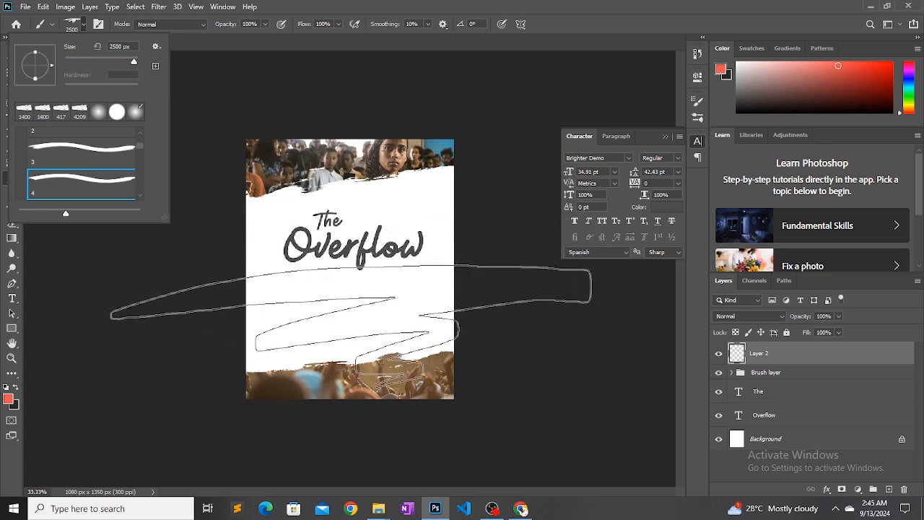
click(139, 201)
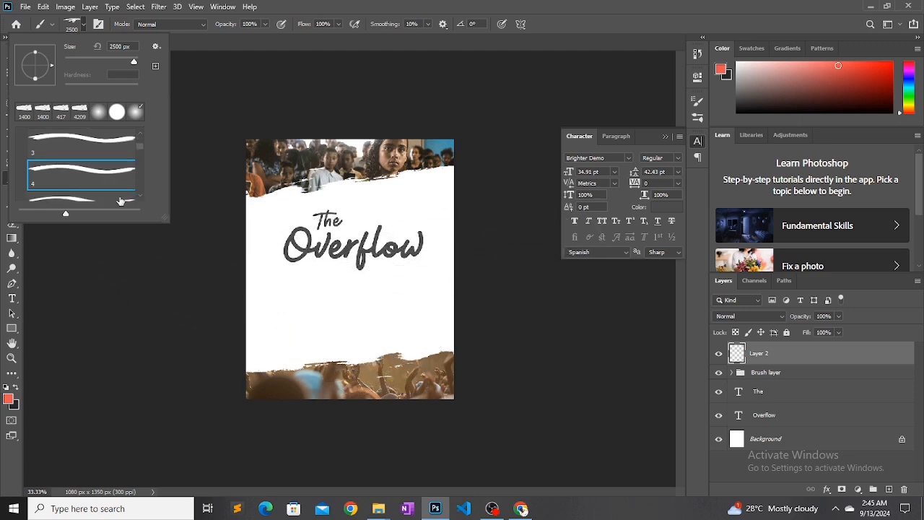
click(86, 196)
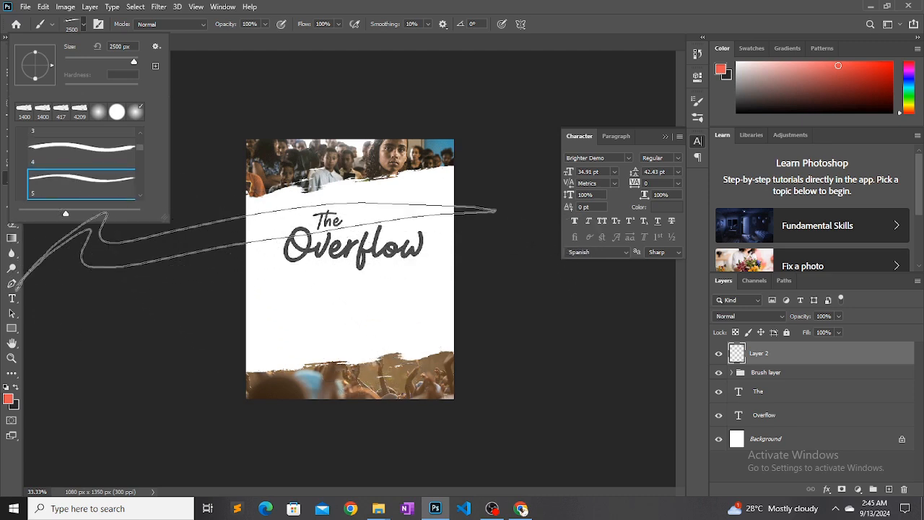
click(106, 153)
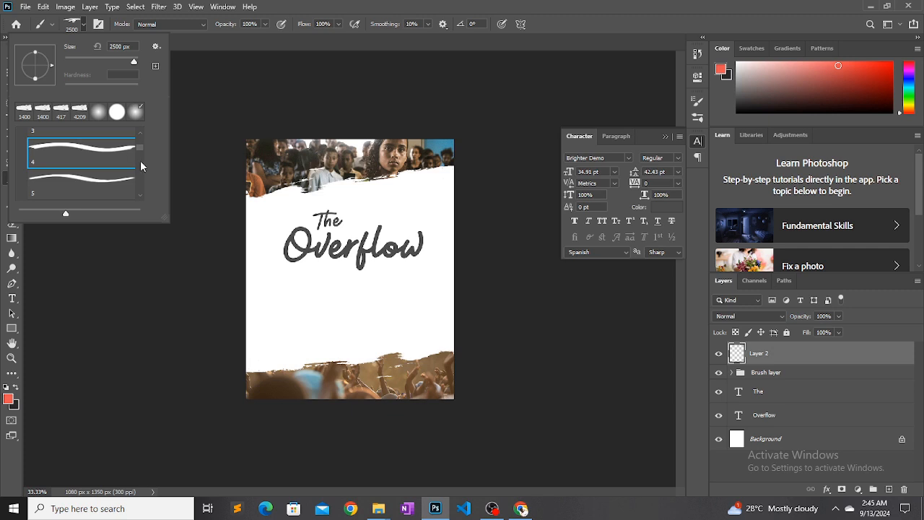
click(83, 26)
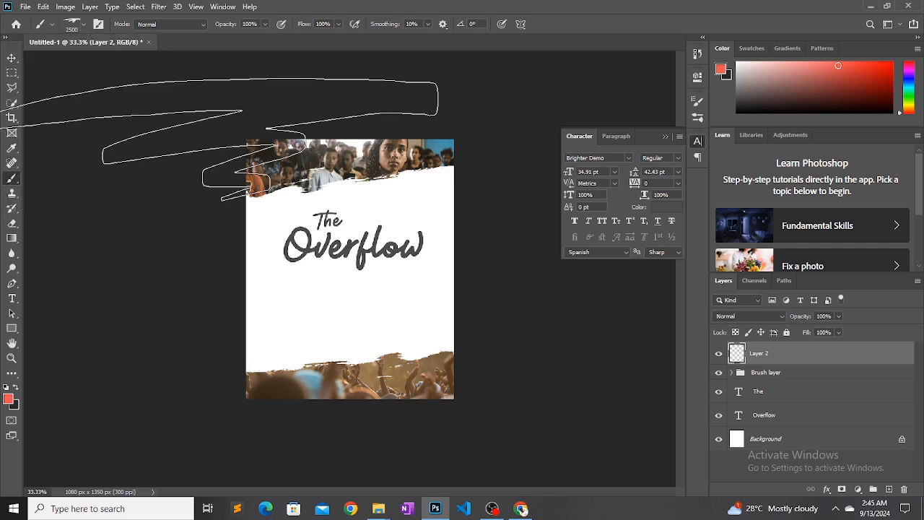
Reduce the underline brush size to 400 px
key(bracketleft)
key(bracketleft)
key(bracketleft)
key(bracketleft)
key(bracketleft)
key(bracketleft)
key(bracketleft)
key(bracketleft)
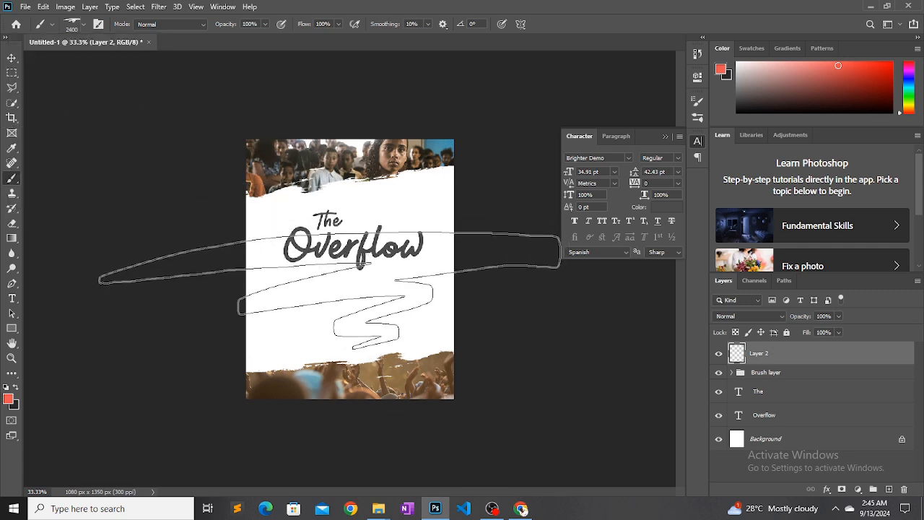
key(bracketleft)
key(bracketleft)
key(bracketleft)
key(bracketleft)
key(bracketleft)
key(bracketleft)
key(bracketleft)
key(bracketleft)
key(bracketleft)
key(bracketleft)
key(bracketleft)
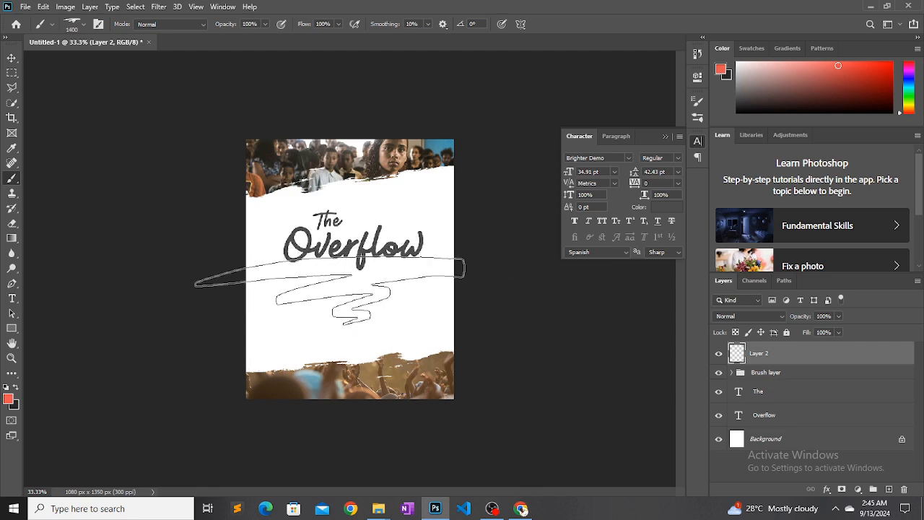
key(bracketleft)
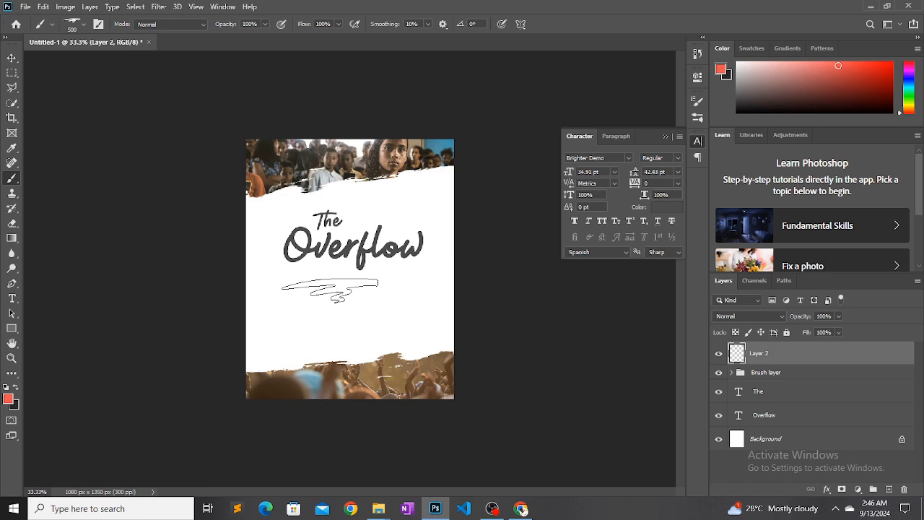
key(bracketleft)
key(bracketleft)
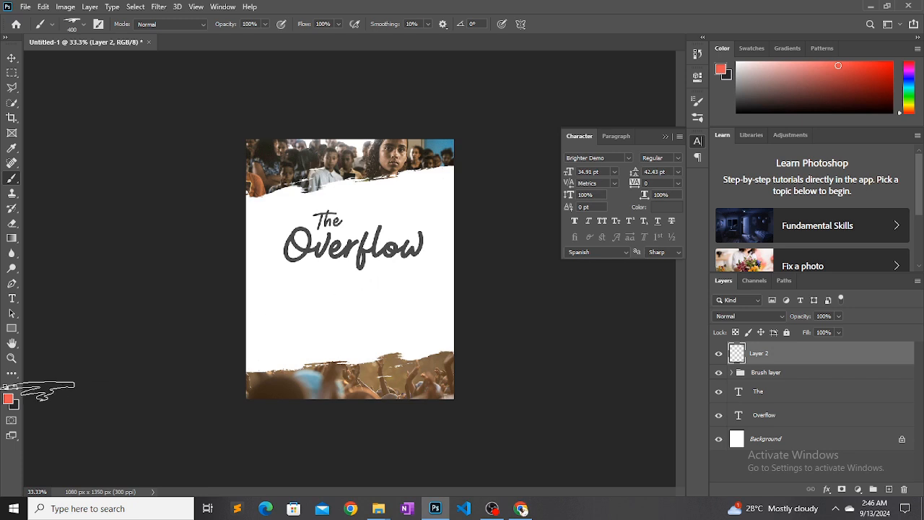
Set the foreground color to bright orange (#f79700)
click(10, 401)
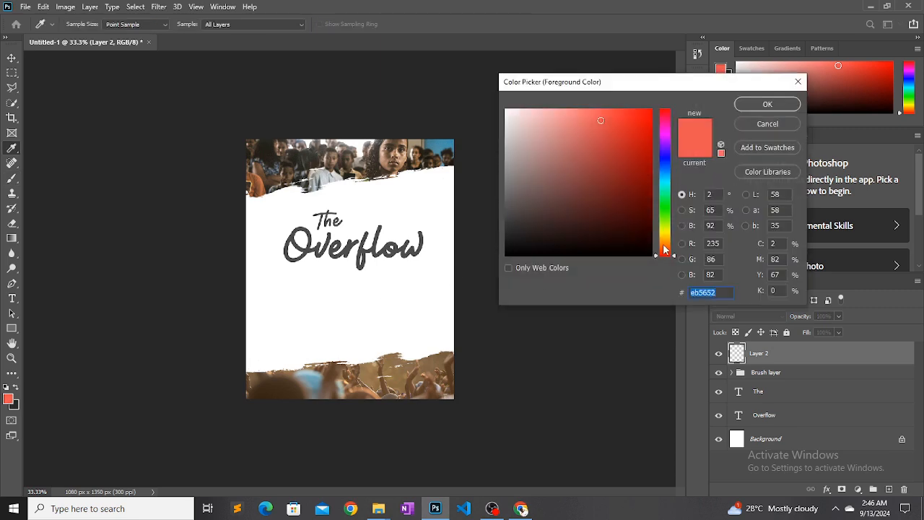
drag(665, 249, 664, 241)
click(650, 207)
click(652, 136)
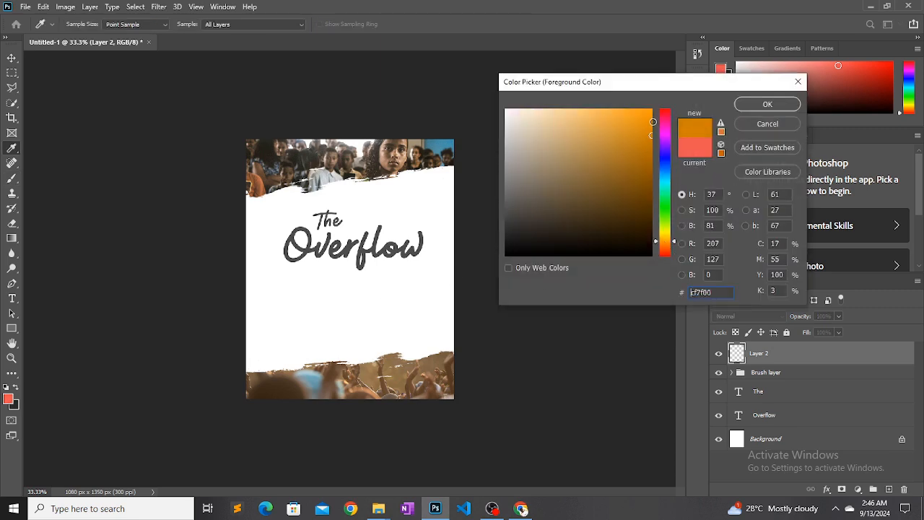
drag(652, 121, 655, 113)
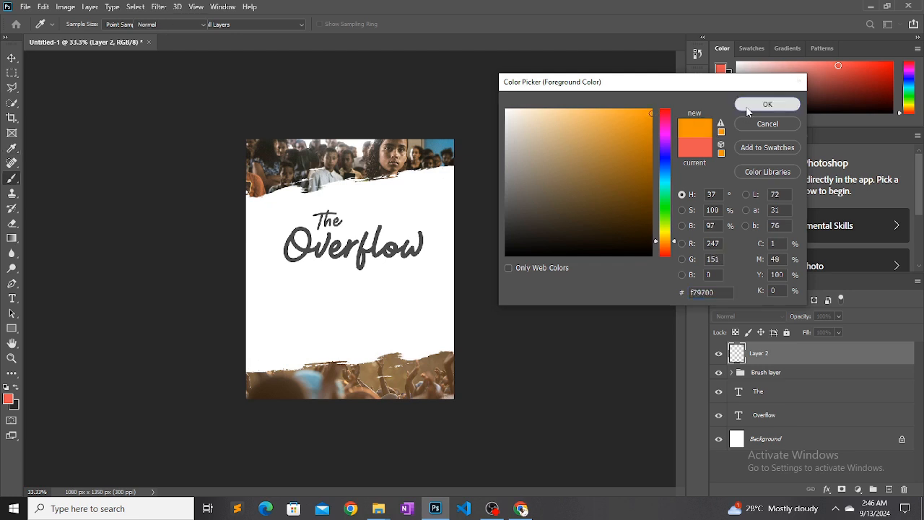
click(754, 106)
Reduce the brush to 300 px and stamp one orange underline scribble beneath the "Over" part of the title
key(b)
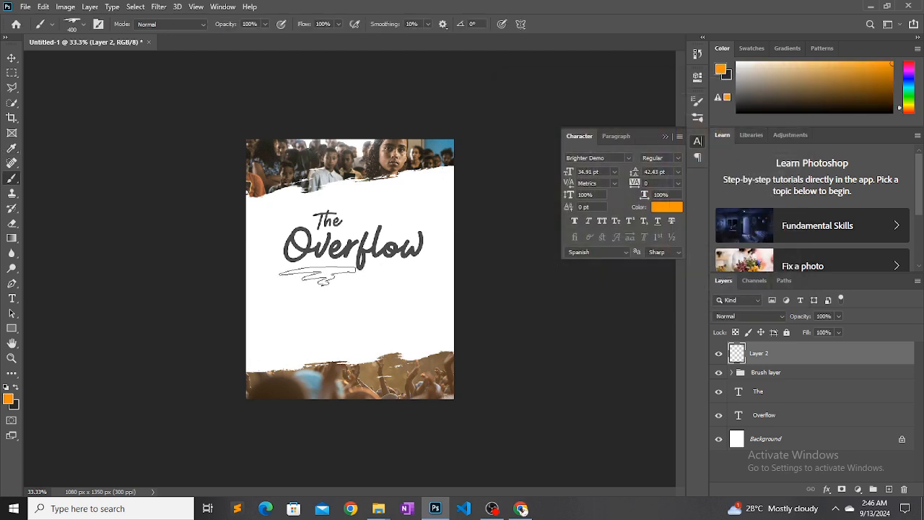
key(bracketleft)
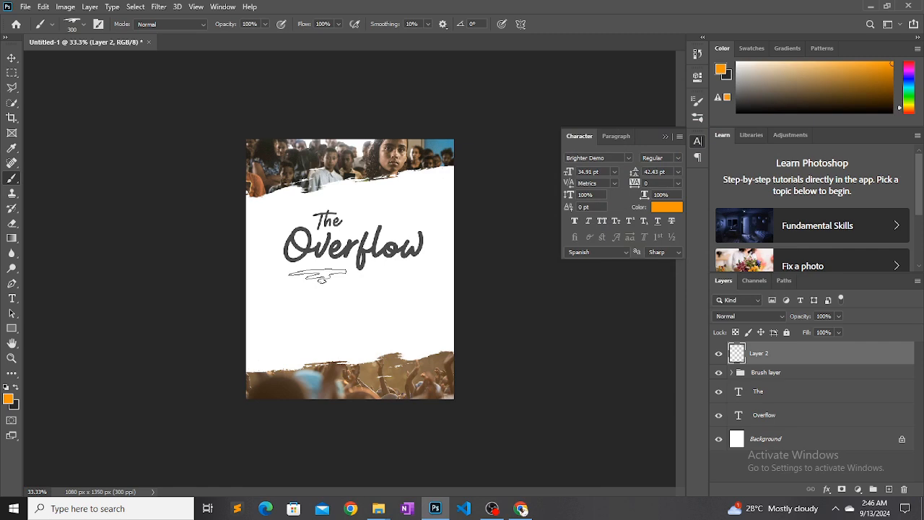
click(321, 272)
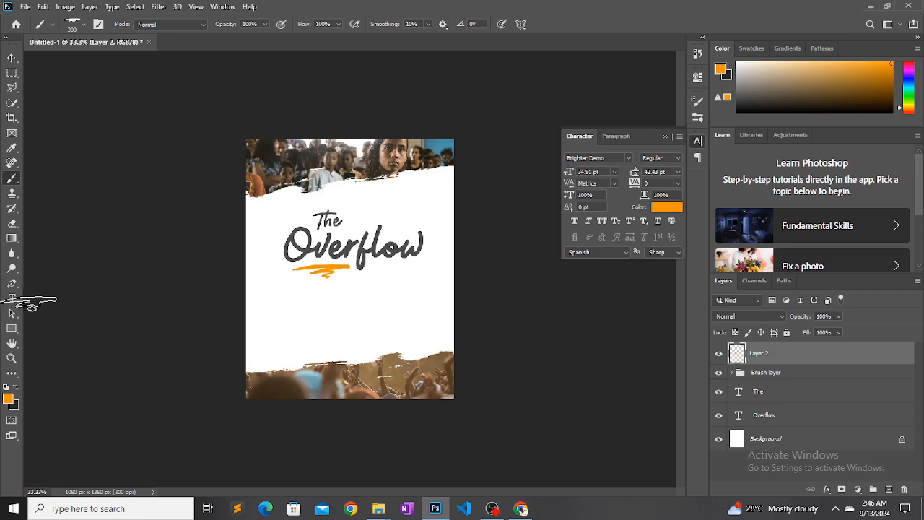
Recolor only the letters "flow" in the Overflow text teal (#16a29a)
click(12, 298)
drag(359, 254, 427, 256)
click(669, 207)
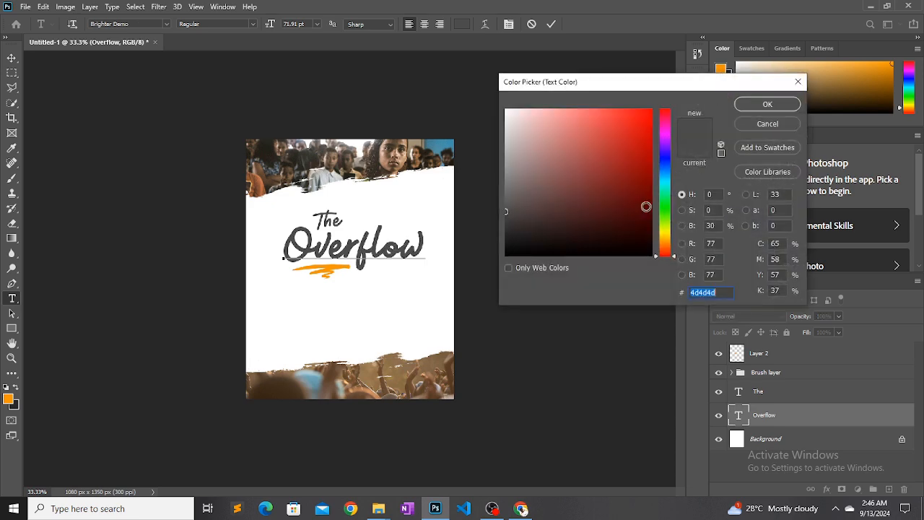
drag(561, 176, 561, 94)
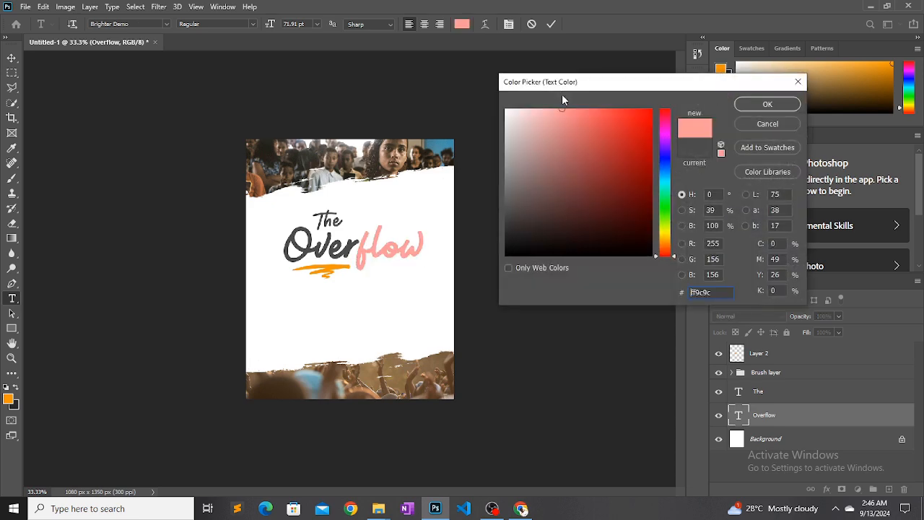
click(668, 225)
click(612, 170)
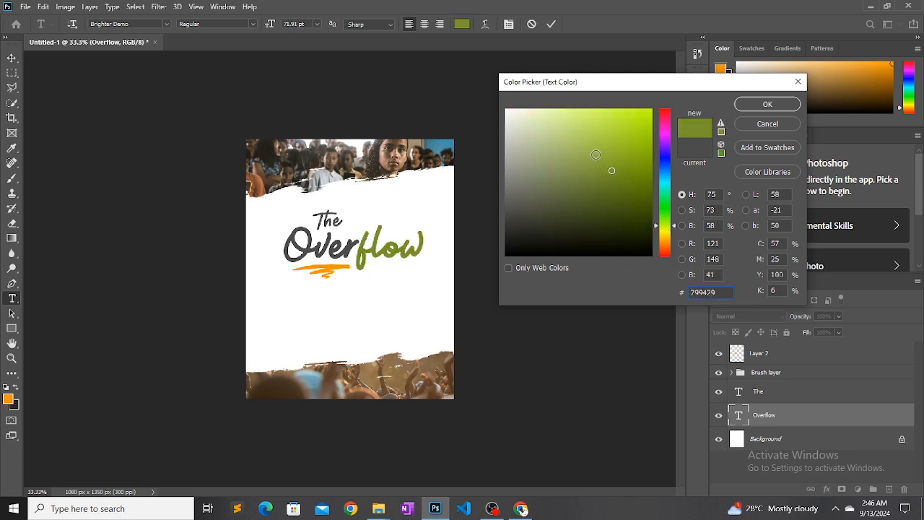
click(594, 153)
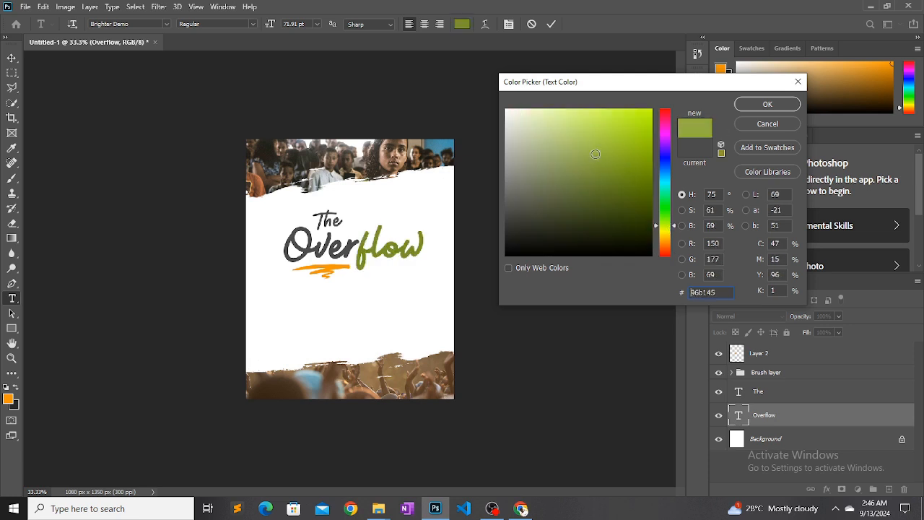
click(582, 153)
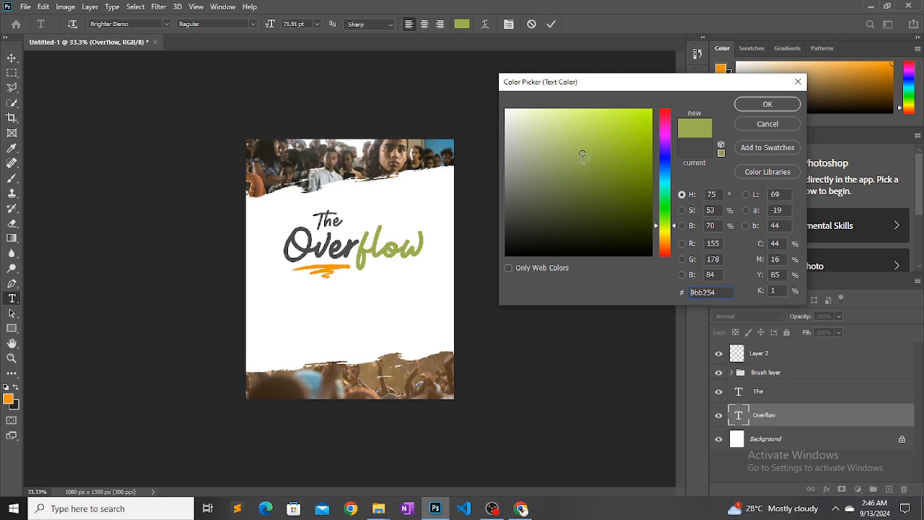
mouse_move(656, 229)
mouse_down()
mouse_move(658, 177)
mouse_move(656, 186)
mouse_move(629, 186)
mouse_move(632, 162)
mouse_up()
click(621, 193)
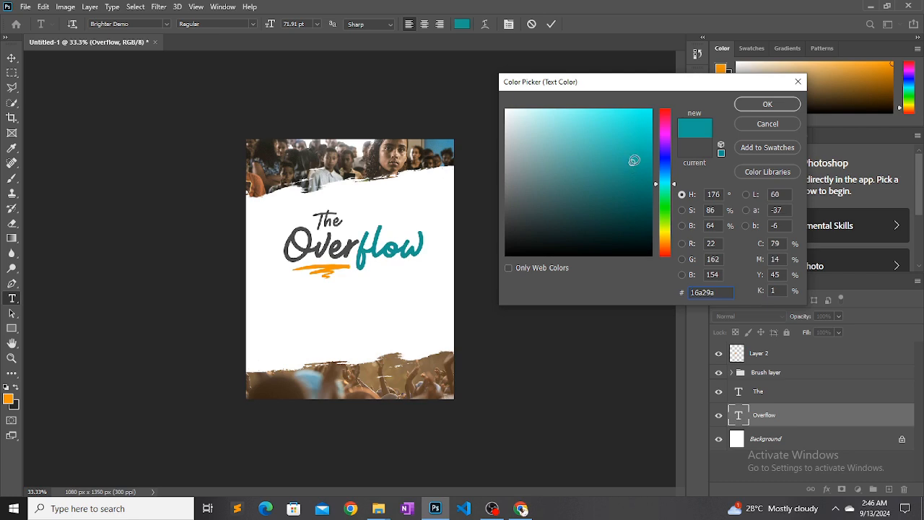
click(747, 105)
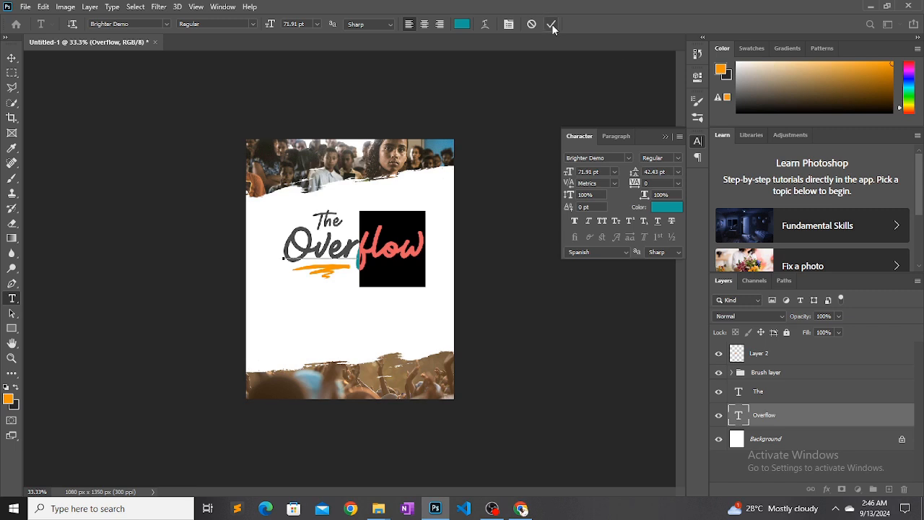
Commit the Overflow text edit and recolor the word "The" pink (#e26390)
click(550, 24)
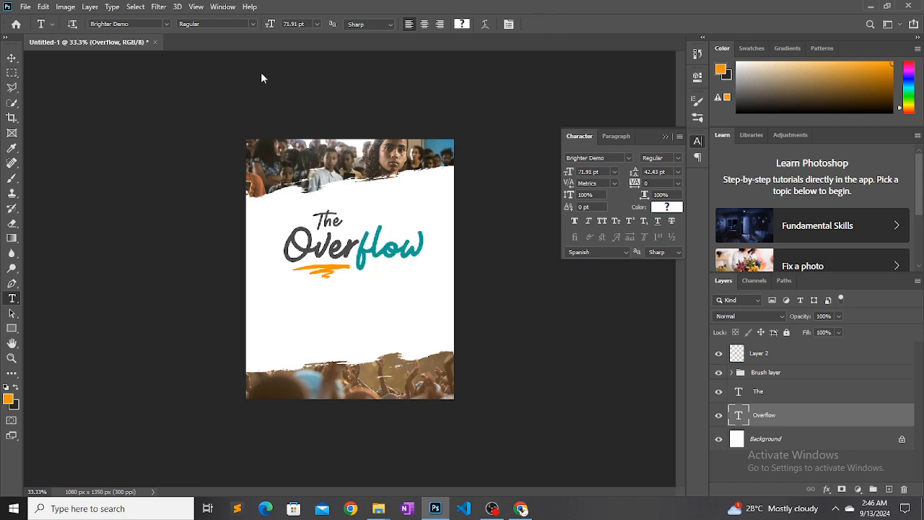
click(12, 57)
drag(332, 228, 329, 229)
click(653, 210)
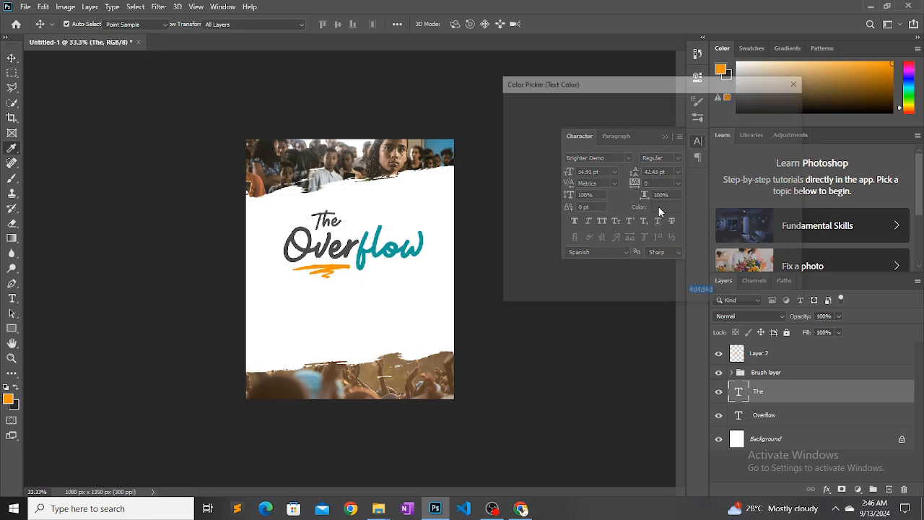
click(662, 241)
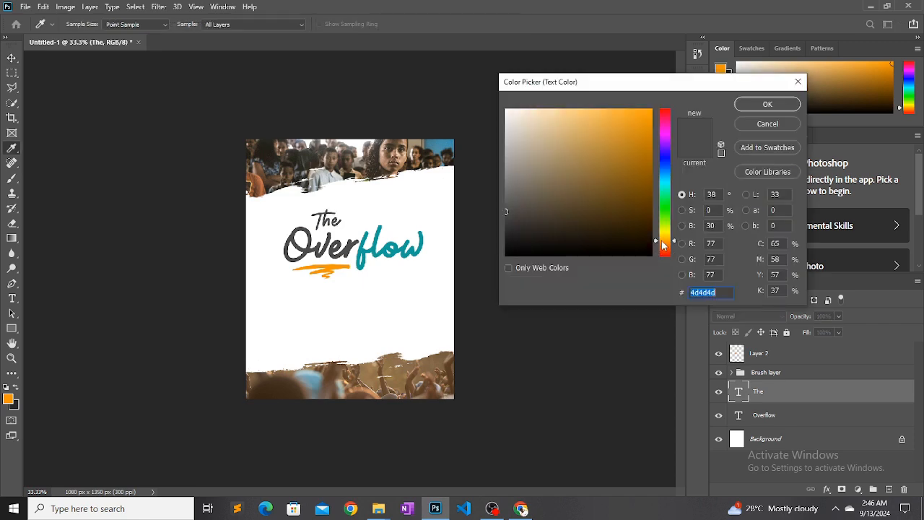
drag(656, 243, 656, 125)
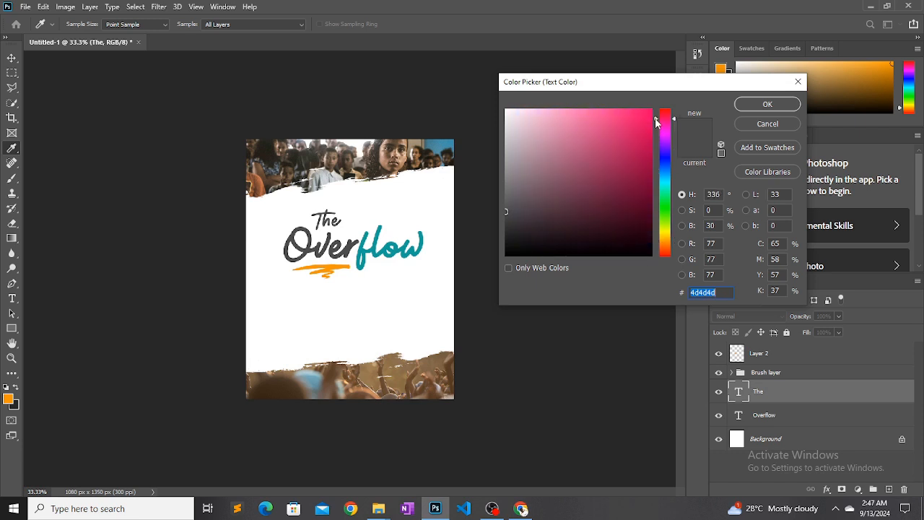
mouse_move(603, 116)
mouse_down()
mouse_move(572, 109)
mouse_move(587, 126)
mouse_up()
click(586, 119)
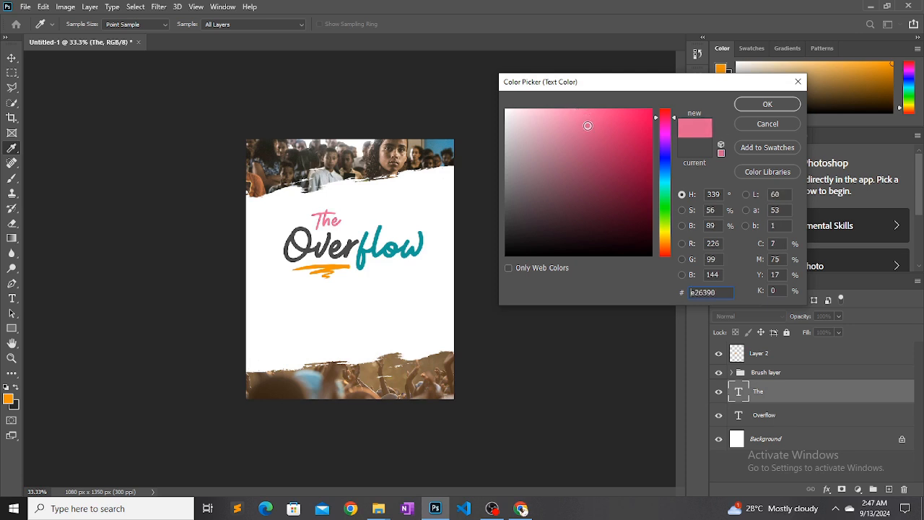
click(747, 107)
Reduce the word "The" to 28.91 pt and position it just above "Over" in the title
drag(332, 222, 335, 228)
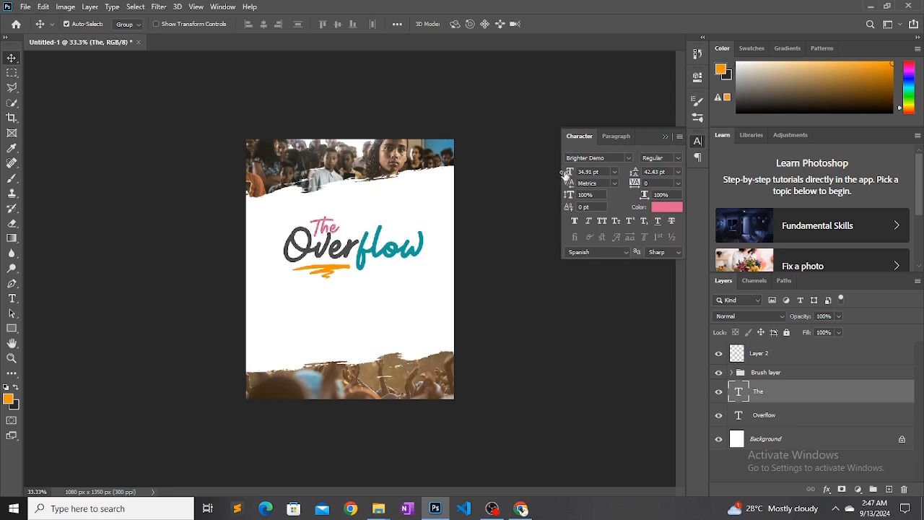
drag(565, 176, 551, 175)
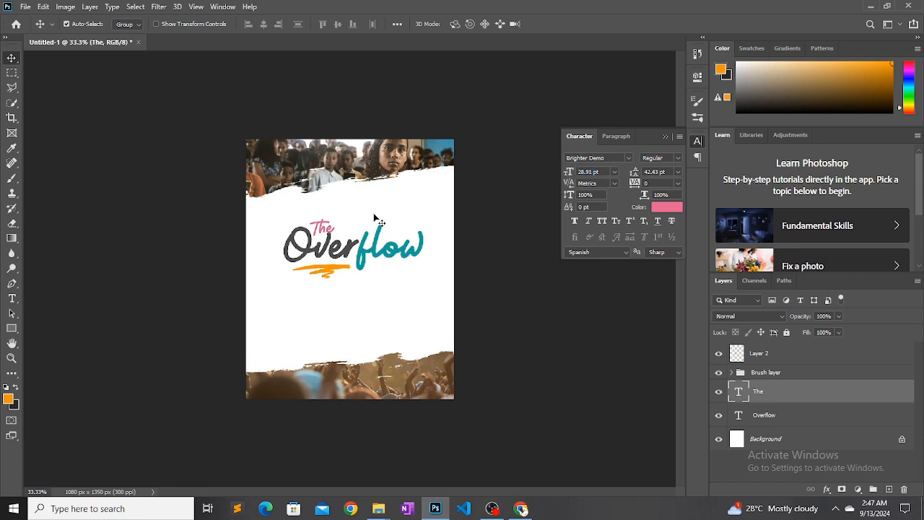
drag(328, 231, 328, 225)
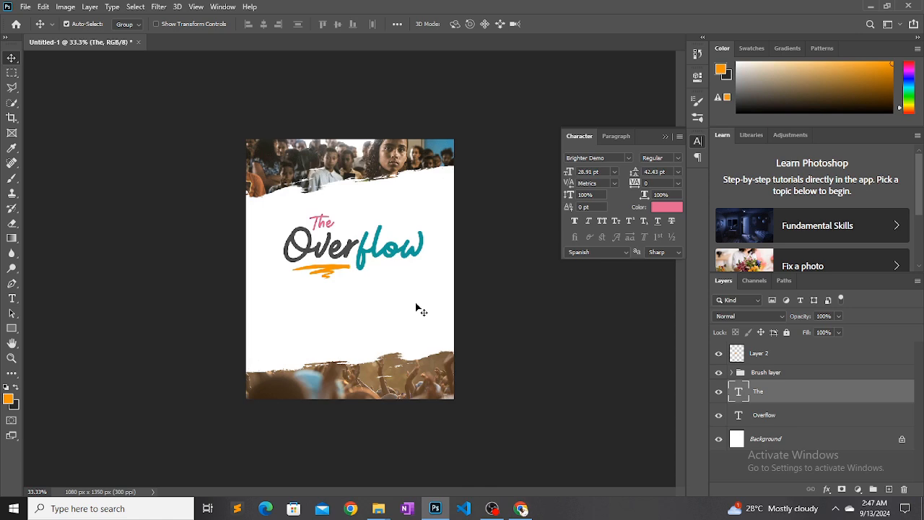
Group the The, Overflow and Layer 2 layers and name the group Headline
ctrl+click(765, 415)
click(759, 393)
ctrl+click(764, 416)
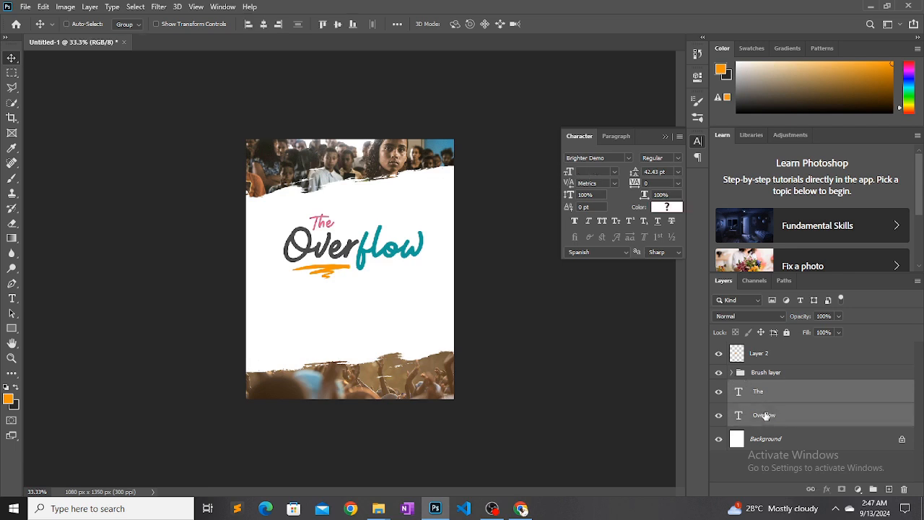
ctrl+click(764, 359)
key(ctrl+g)
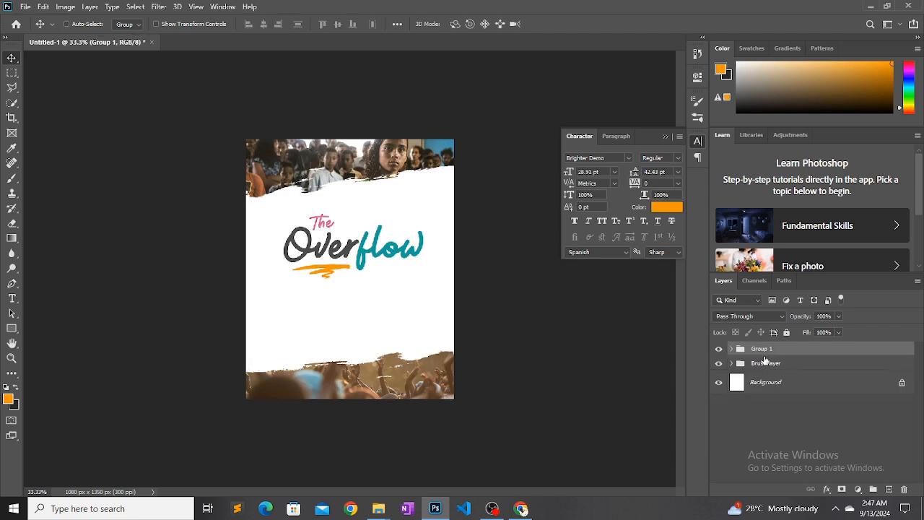
double_click(763, 349)
text(Headline)
key(Return)
Move the Headline group down into the middle of the white area and nudge it slightly right, then deselect it
drag(358, 262, 352, 274)
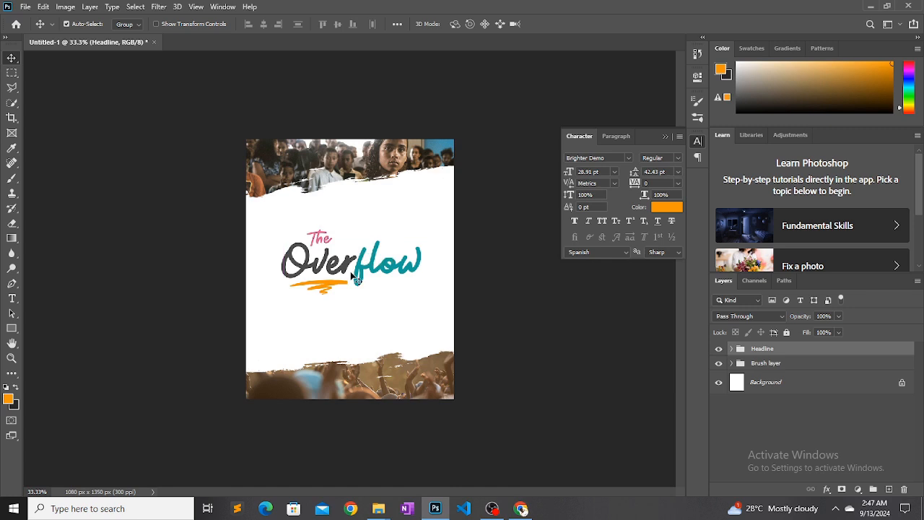
key(shift+Right)
key(shift+Right)
key(shift+Down)
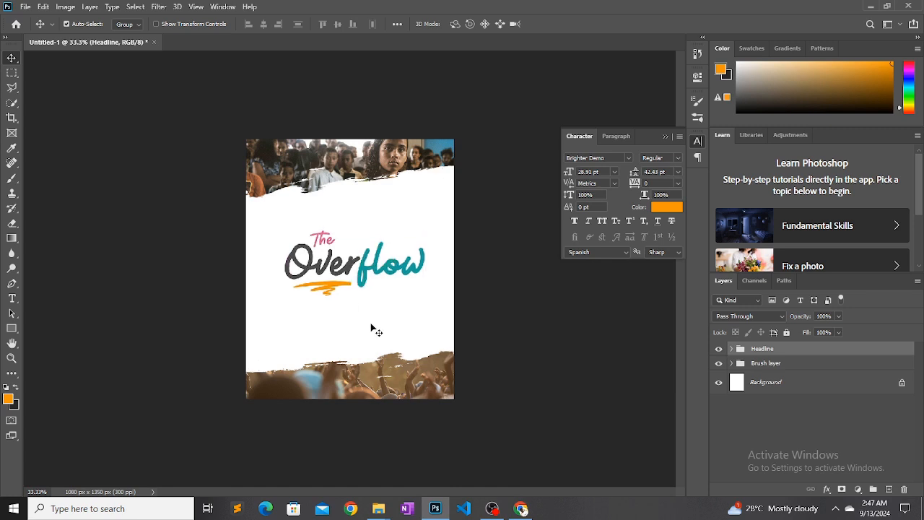
click(414, 196)
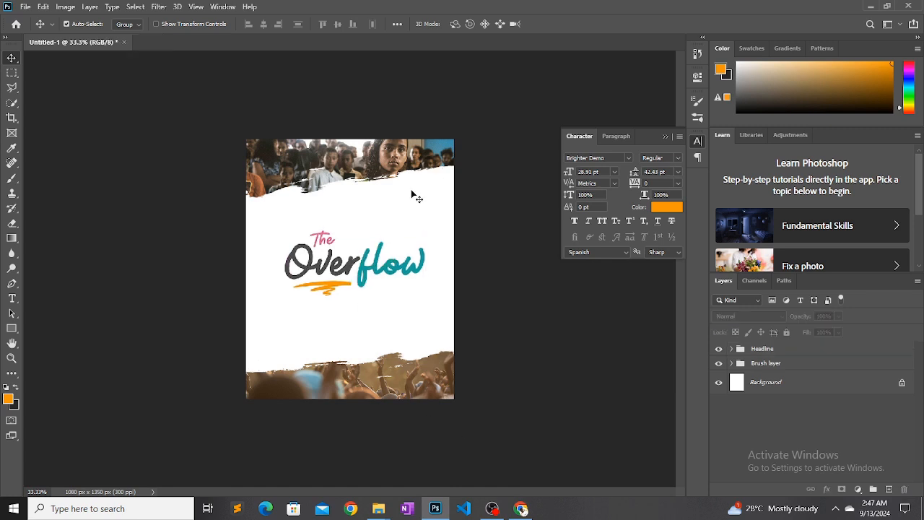
Add an off-white (#fafafa) Solid Color fill layer directly above the Background and compare the flyer with and without it
click(768, 390)
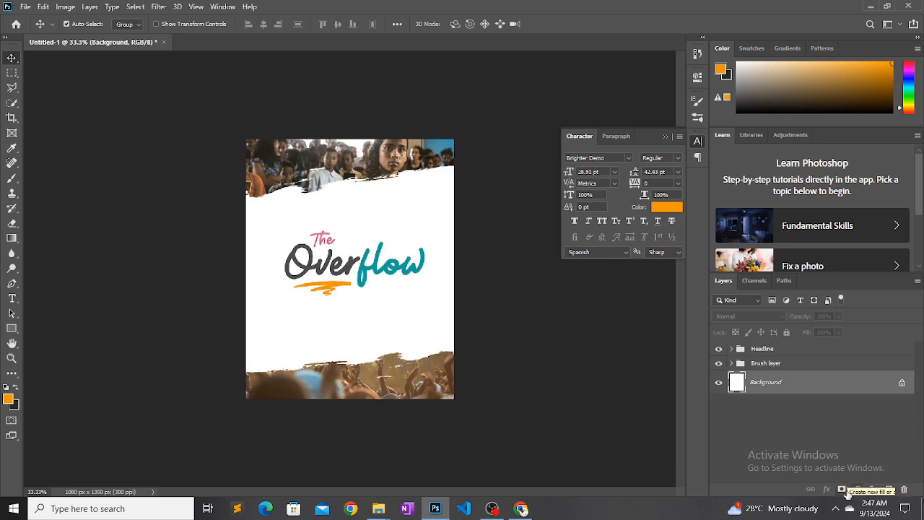
click(860, 489)
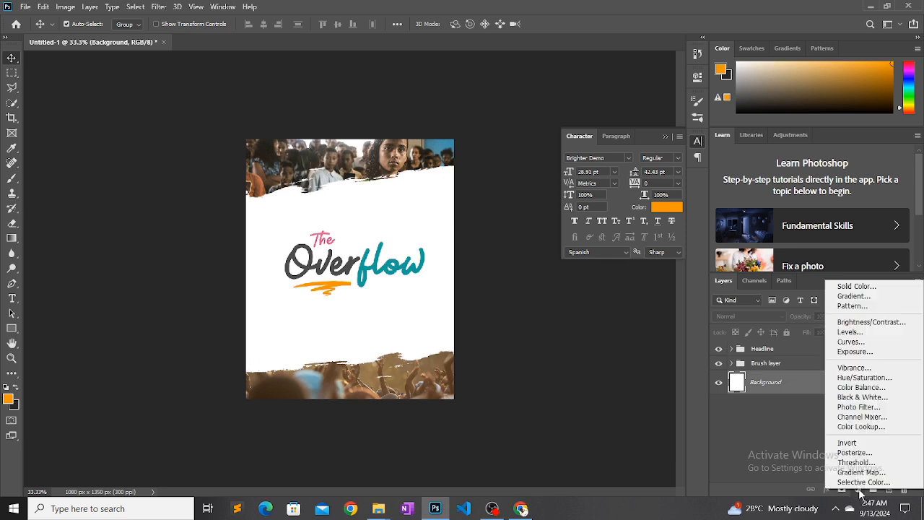
click(850, 288)
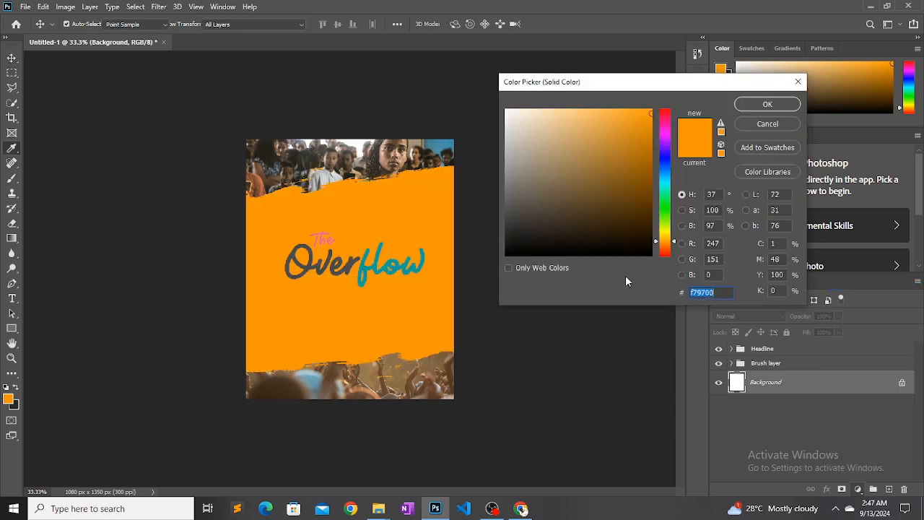
mouse_move(553, 223)
mouse_down()
mouse_move(495, 171)
mouse_move(493, 112)
mouse_up()
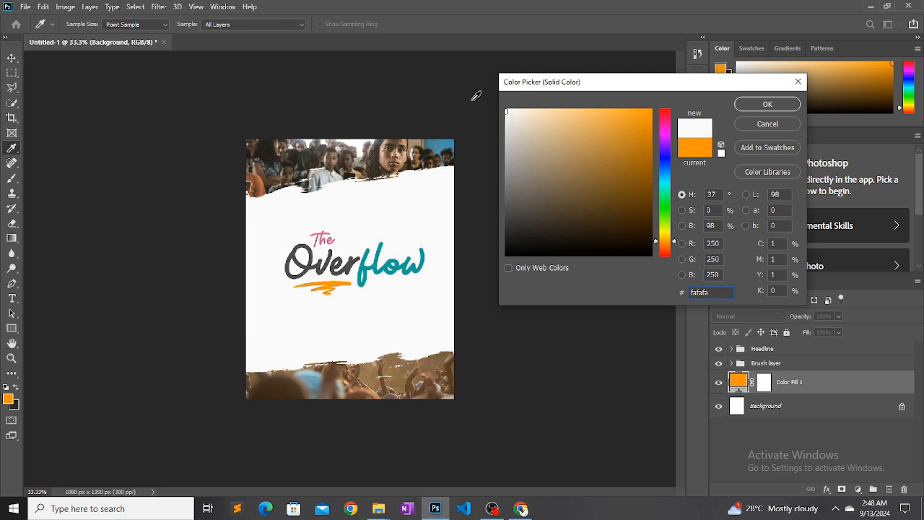
click(767, 104)
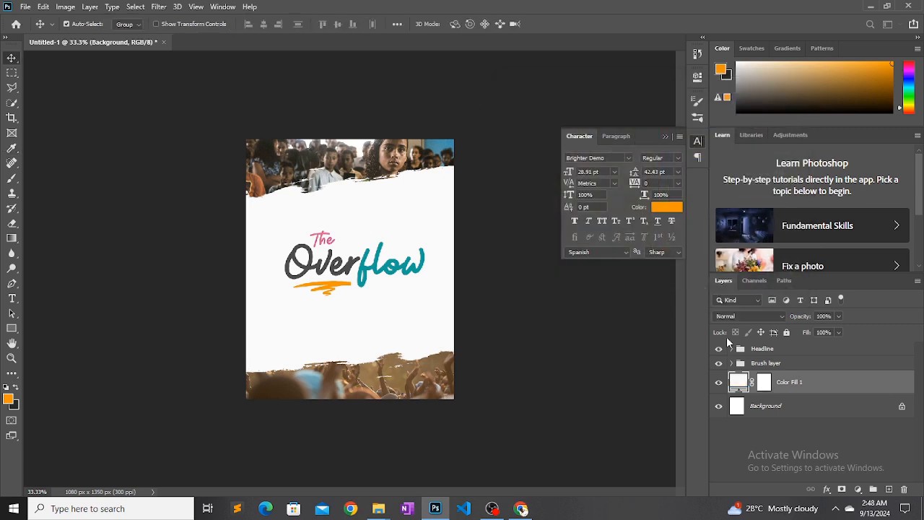
click(718, 383)
Shift the Headline group slightly left on the flyer
drag(392, 272, 384, 267)
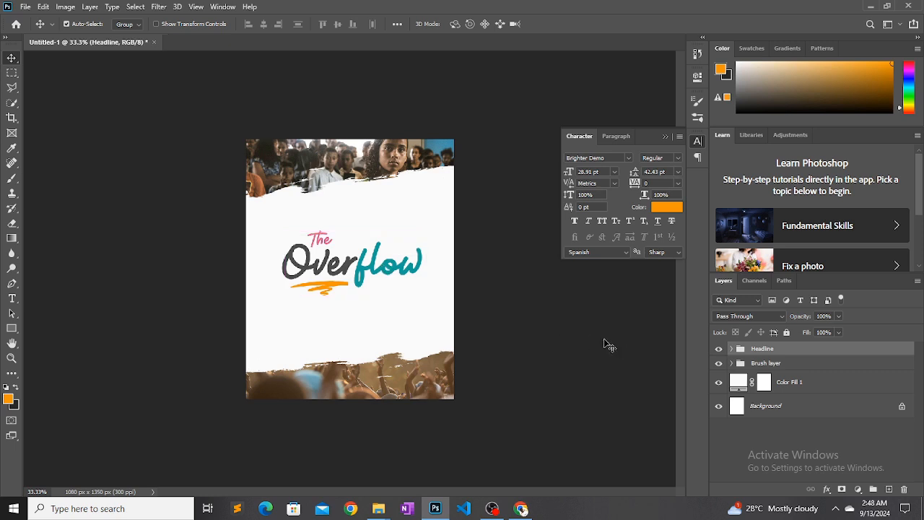
click(394, 267)
Check the Church Design reference flyer on Pinterest in Chrome and return to Photoshop
mouse_move(519, 509)
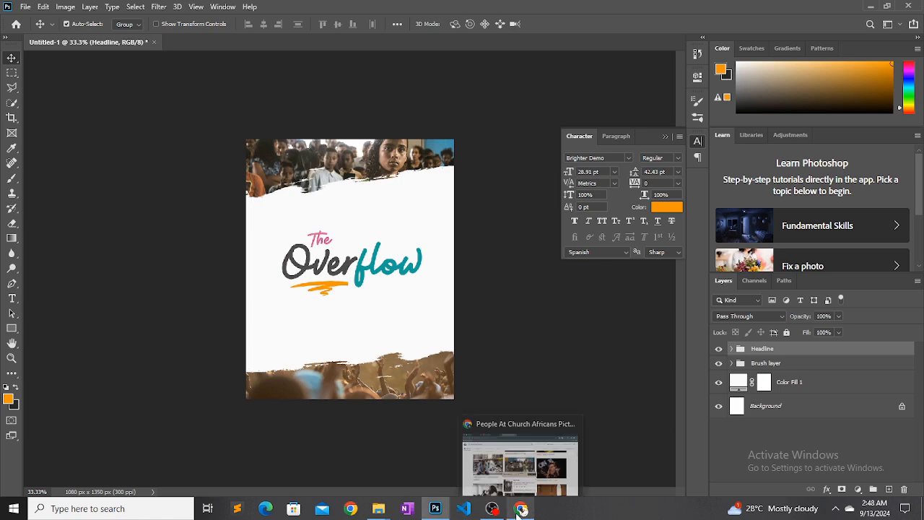
click(503, 485)
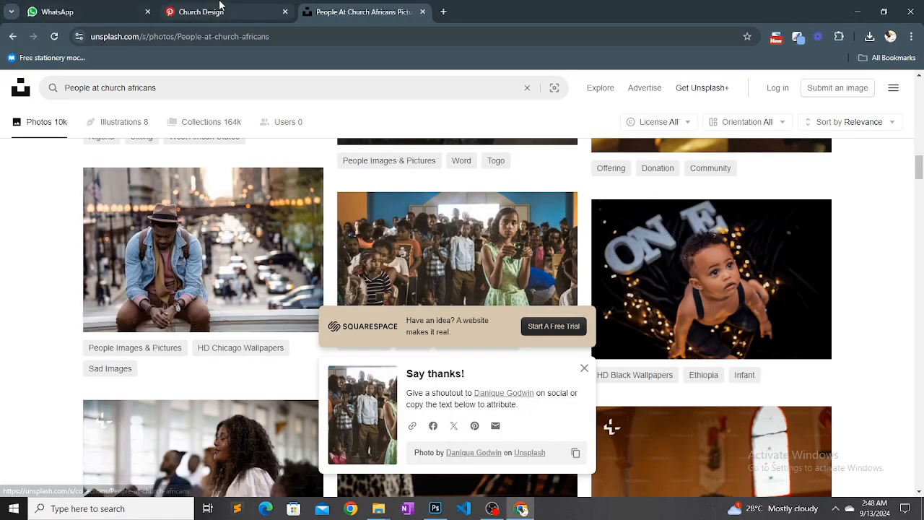
click(220, 10)
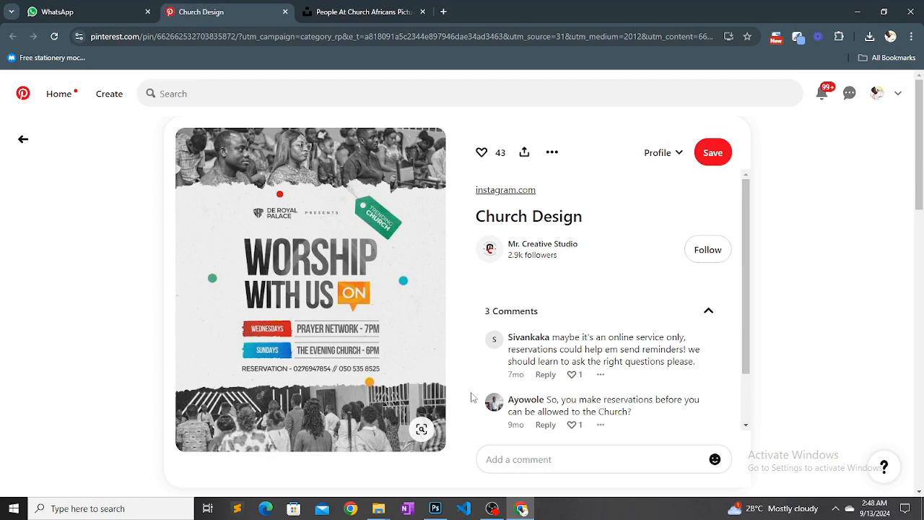
mouse_move(436, 512)
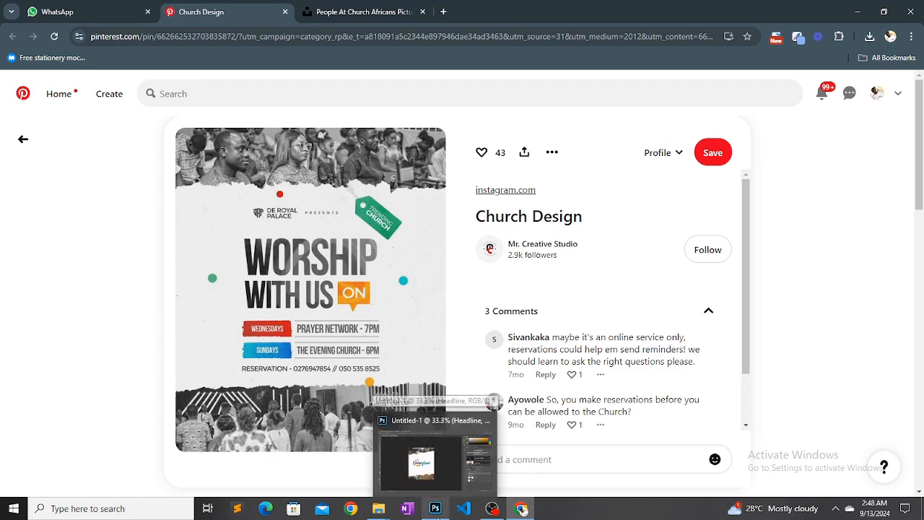
click(436, 511)
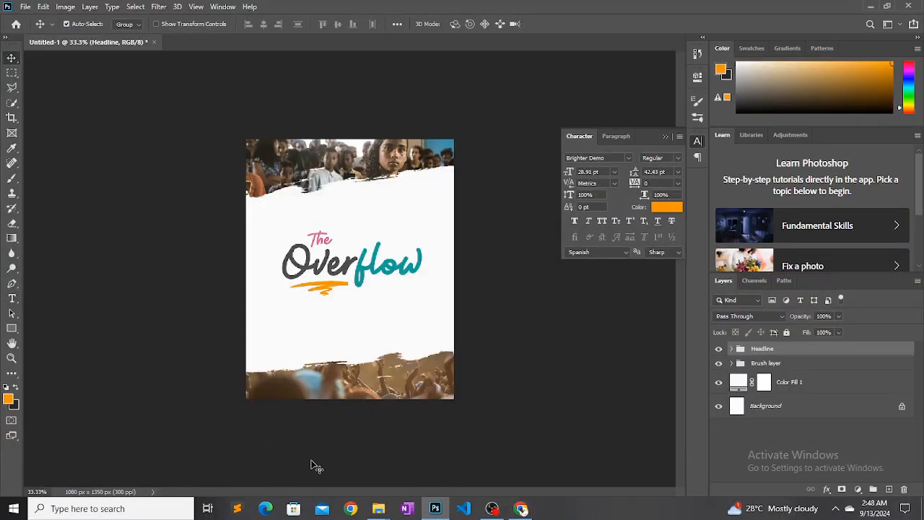
Find the church logo image "pngwing.com (37)" in the Downloads folder and place it in the flyer document
mouse_move(387, 513)
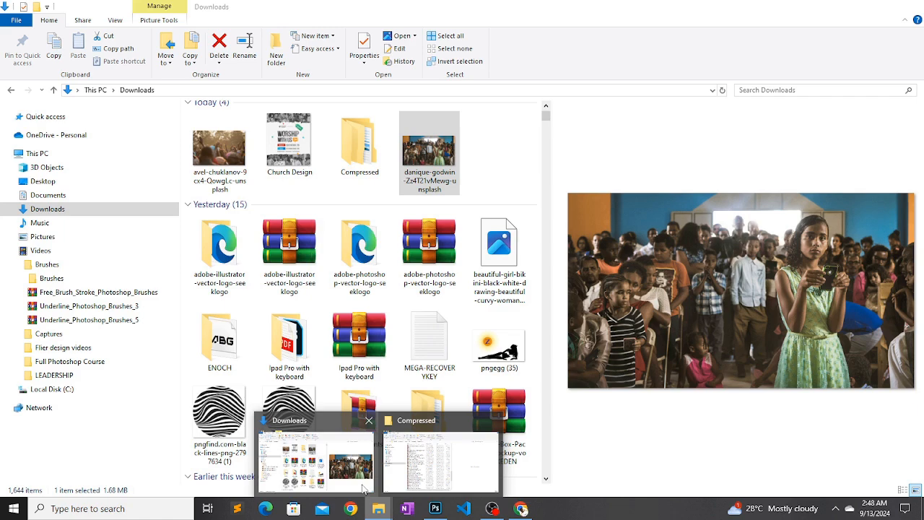
click(363, 489)
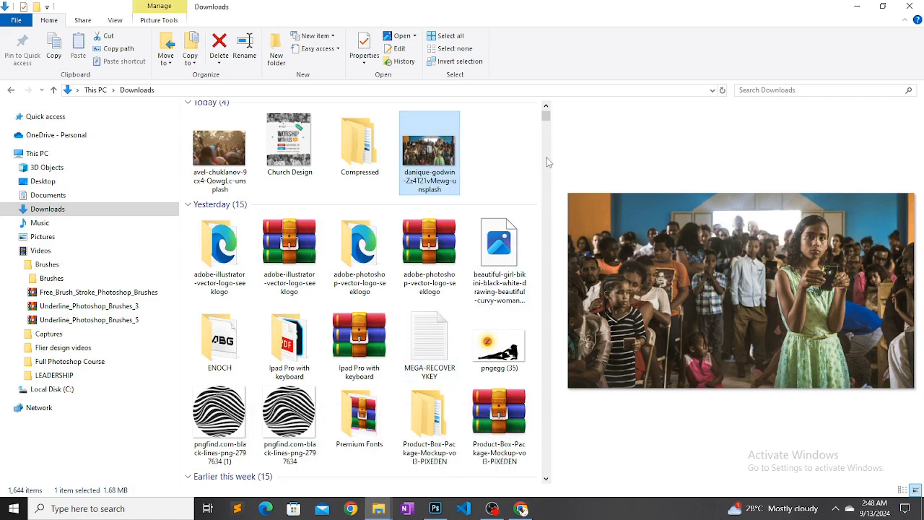
drag(546, 120, 547, 129)
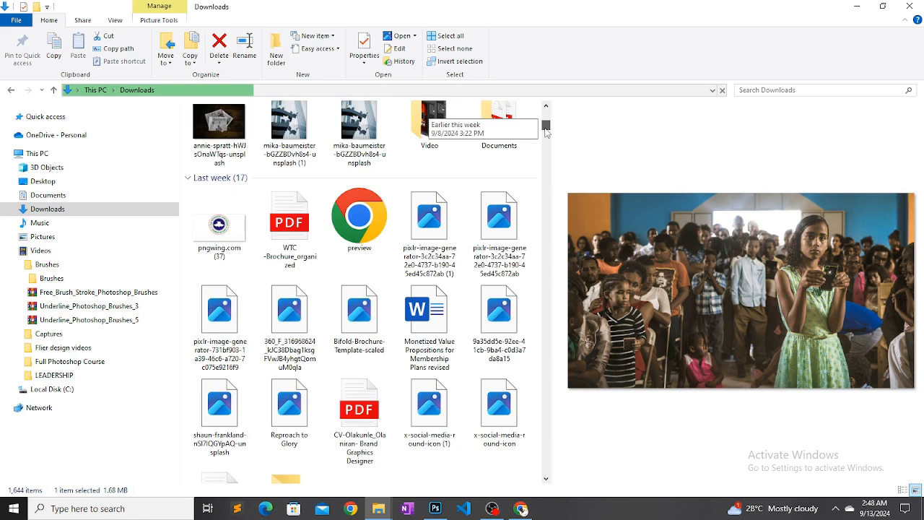
click(230, 232)
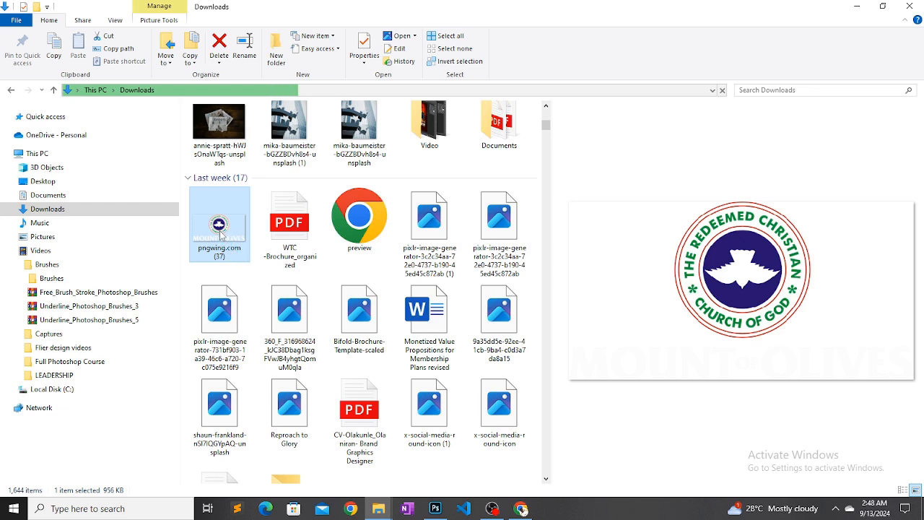
drag(236, 264, 401, 404)
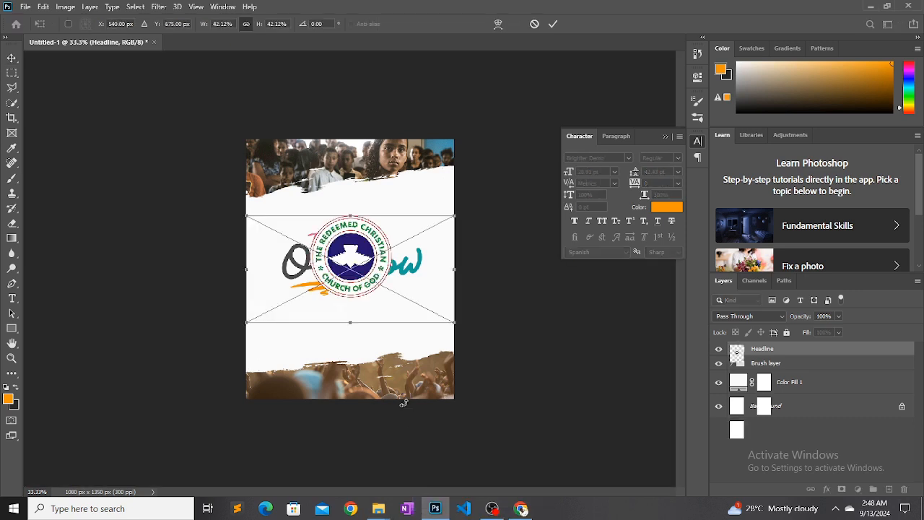
Scale the placed church logo to 7.26% and position it above "The", just below the upper torn edge
drag(449, 316, 406, 285)
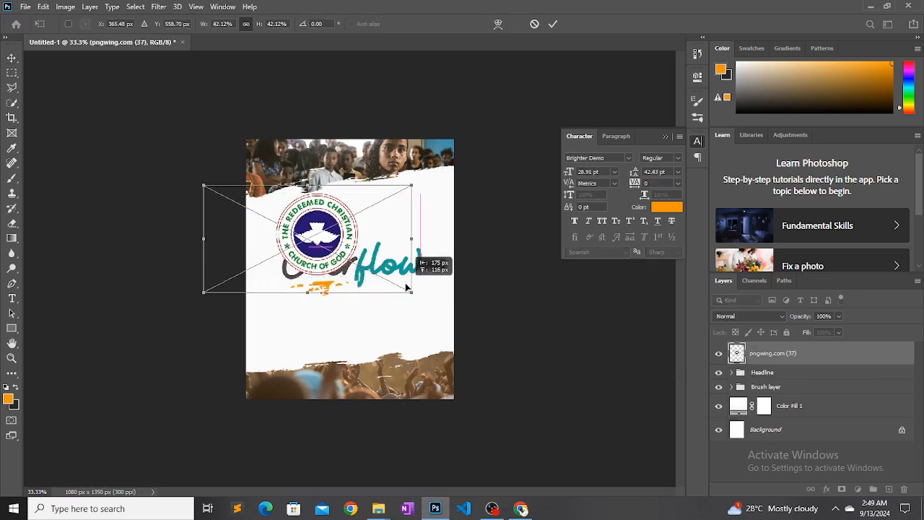
drag(201, 183, 318, 218)
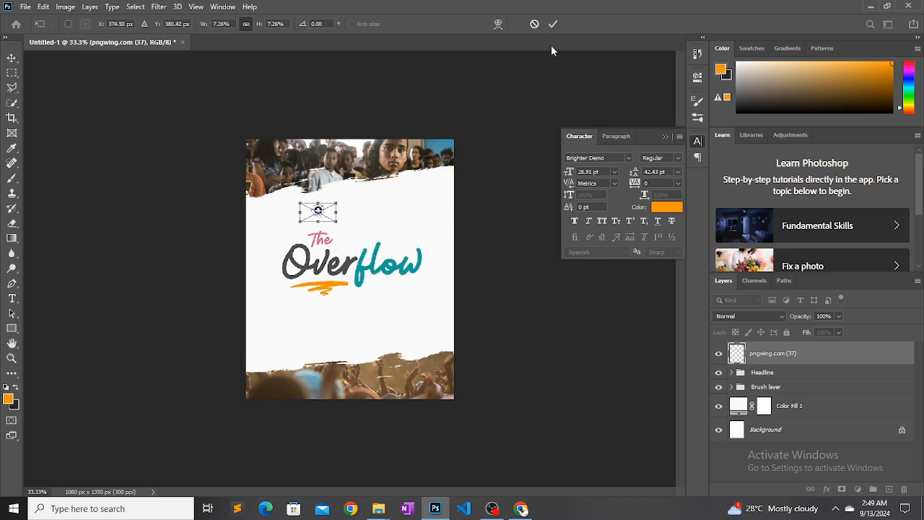
click(553, 25)
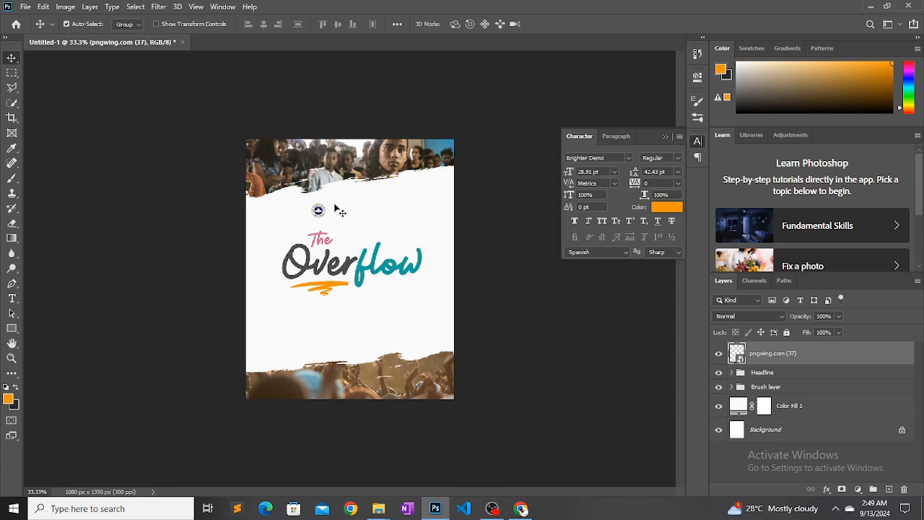
drag(319, 210, 315, 201)
Add a text line reading "Mount Zion present" in the white area below the "Overflow" headline
click(12, 298)
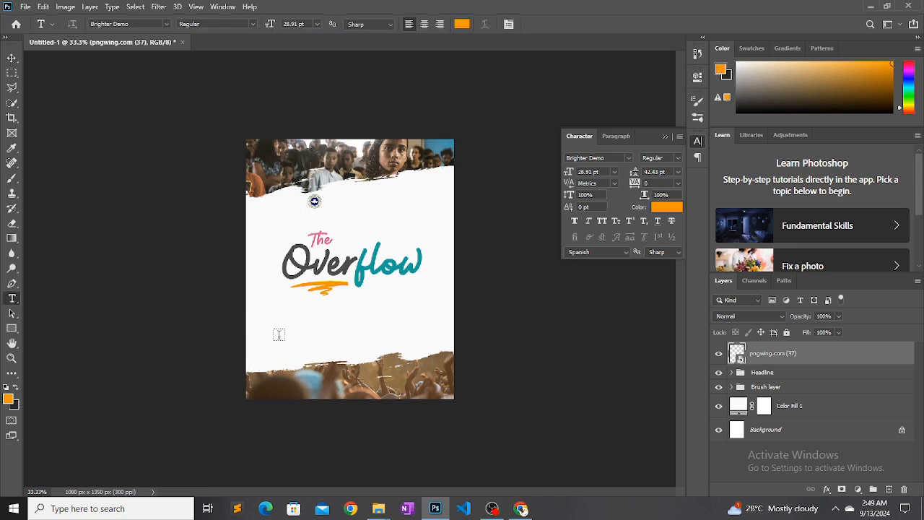
click(279, 334)
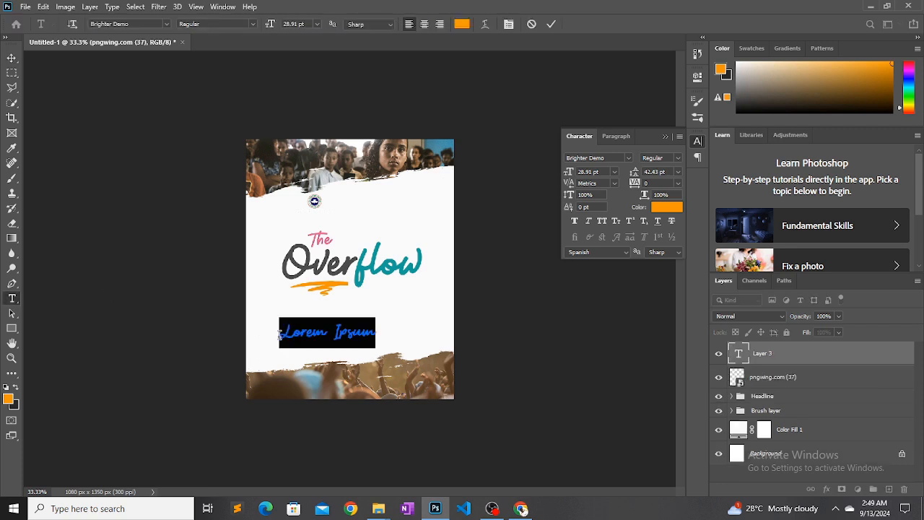
text(Mou)
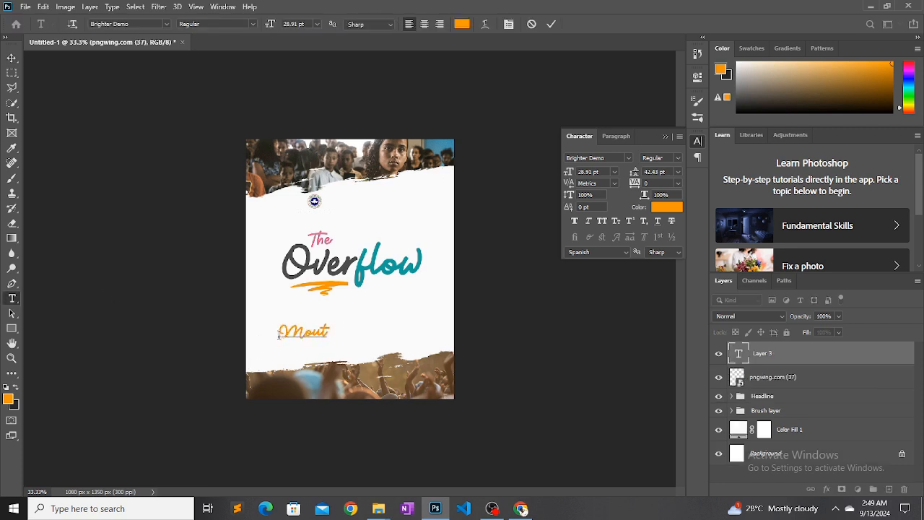
text(nt Zion)
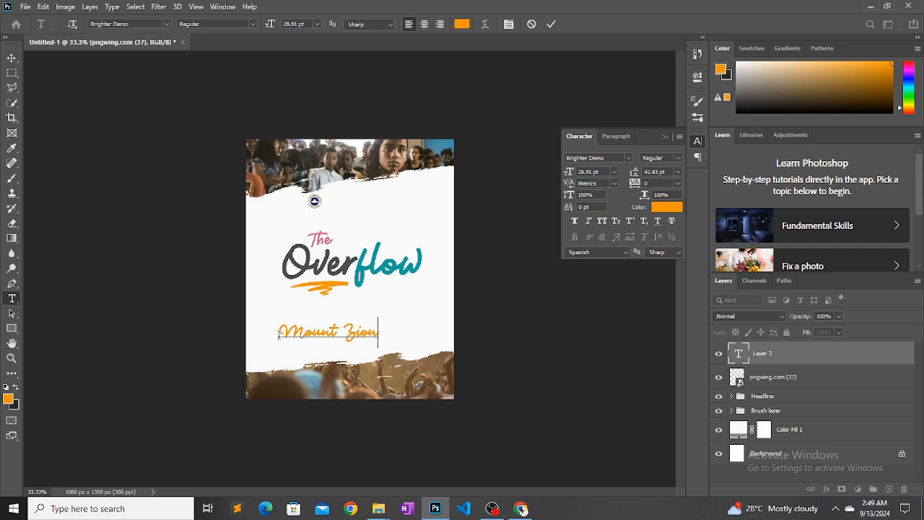
text( present)
Format the whole "Mount Zion present" line as Montserrat SemiBold in all caps at 8.91 pt
drag(278, 334, 433, 333)
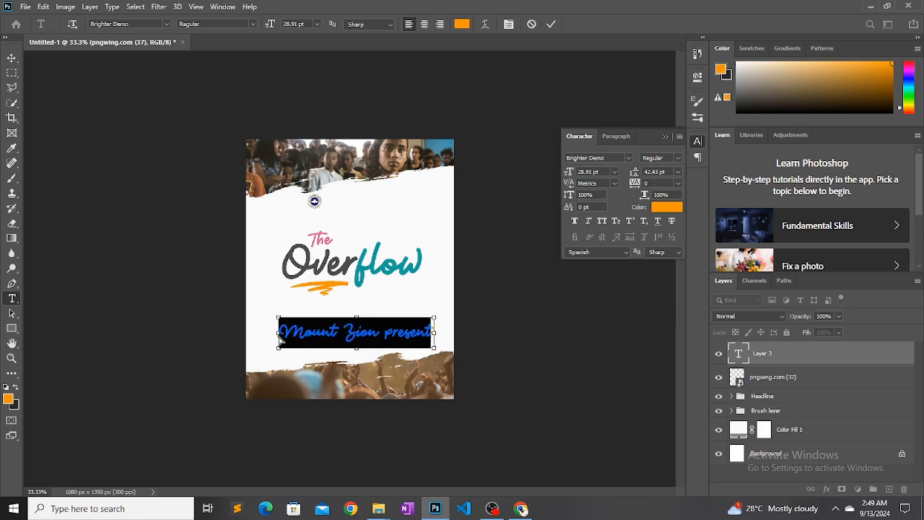
click(627, 158)
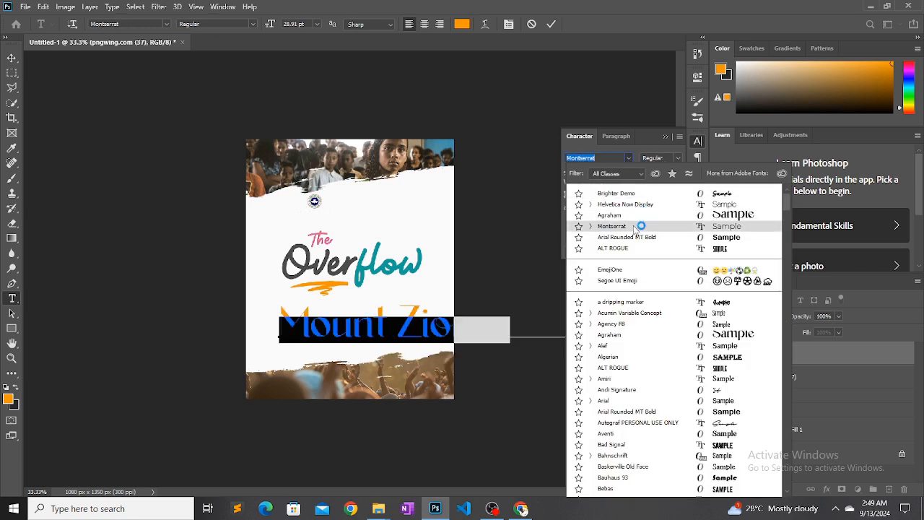
click(633, 226)
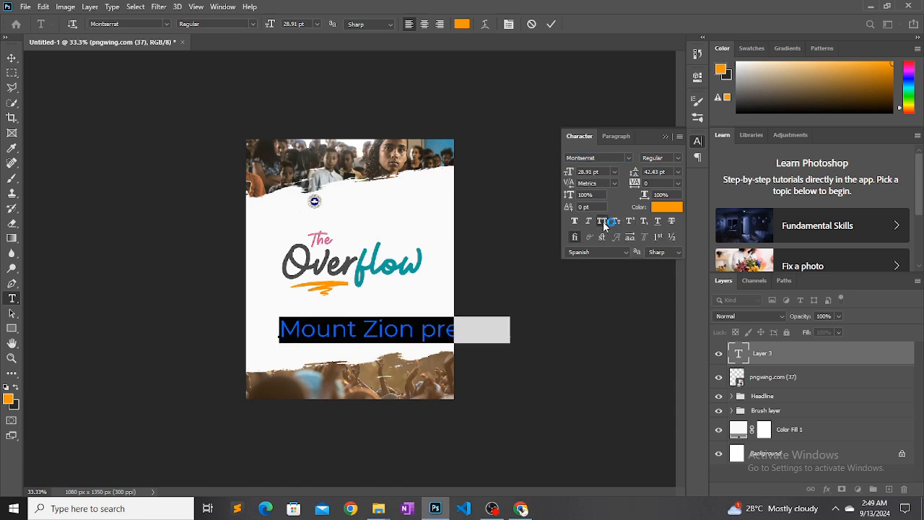
click(601, 220)
drag(568, 173, 558, 175)
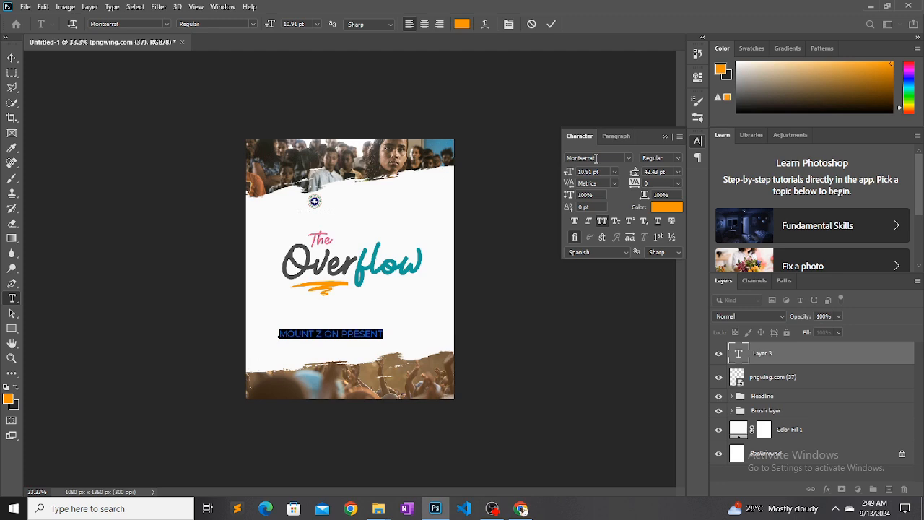
click(678, 161)
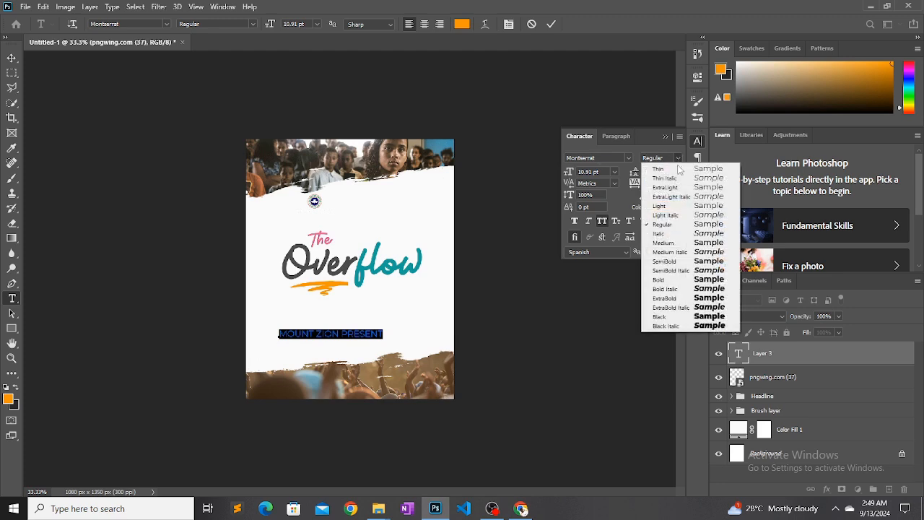
click(678, 260)
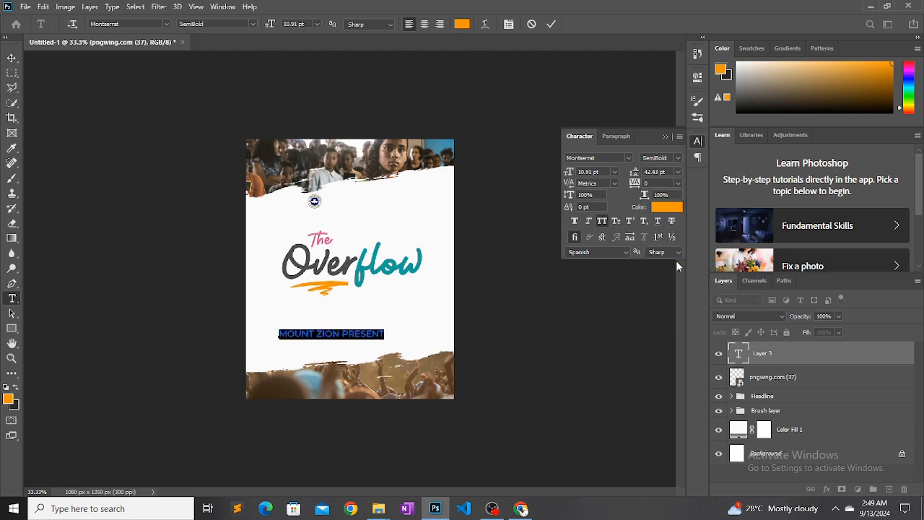
click(569, 175)
drag(567, 176, 566, 173)
Move the "Mount Zion present" text directly to the right of the church logo and recolor it dark gray #3b3b3b
click(13, 58)
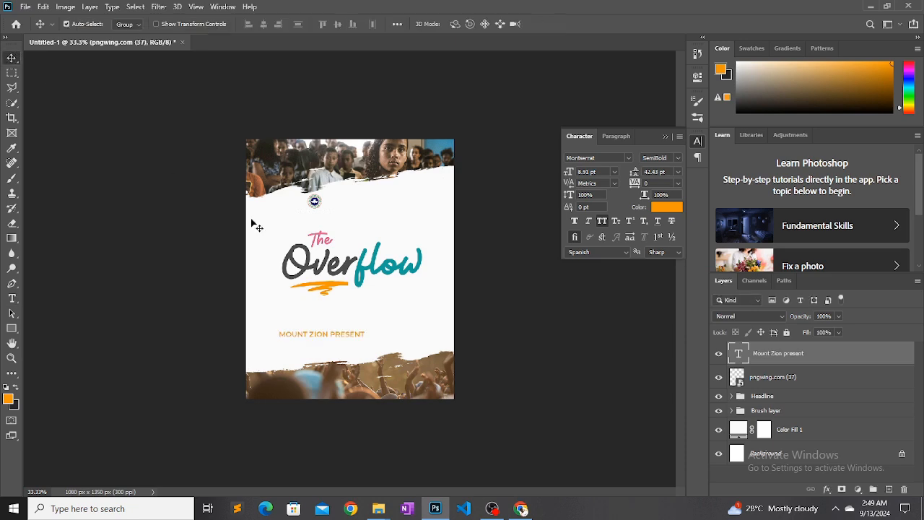
drag(318, 340, 365, 204)
click(680, 207)
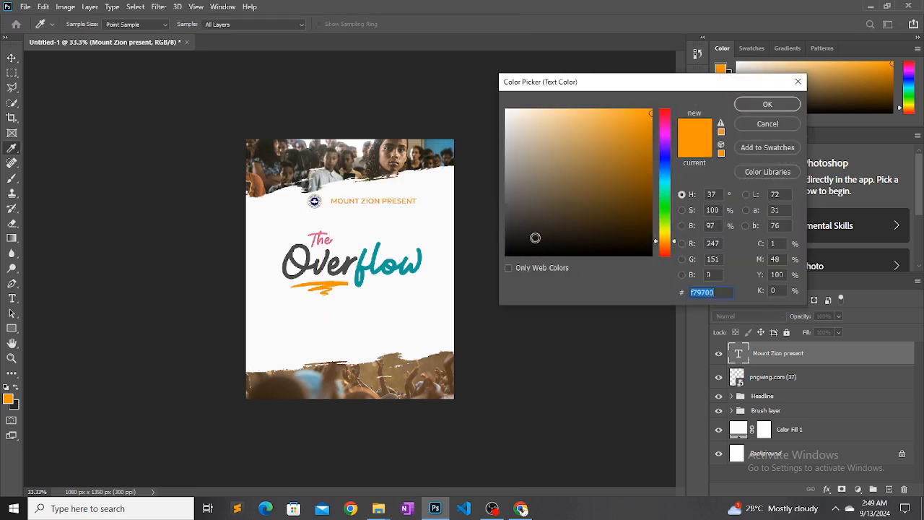
drag(534, 237, 487, 215)
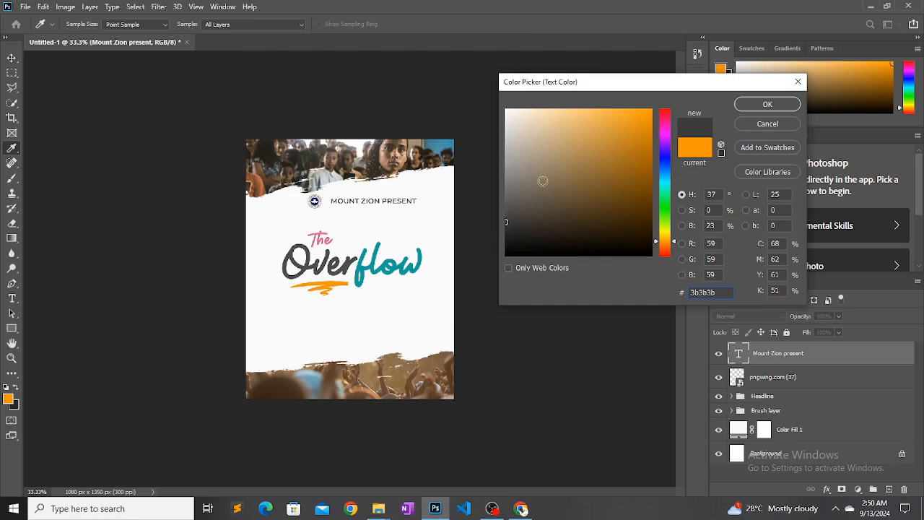
click(764, 104)
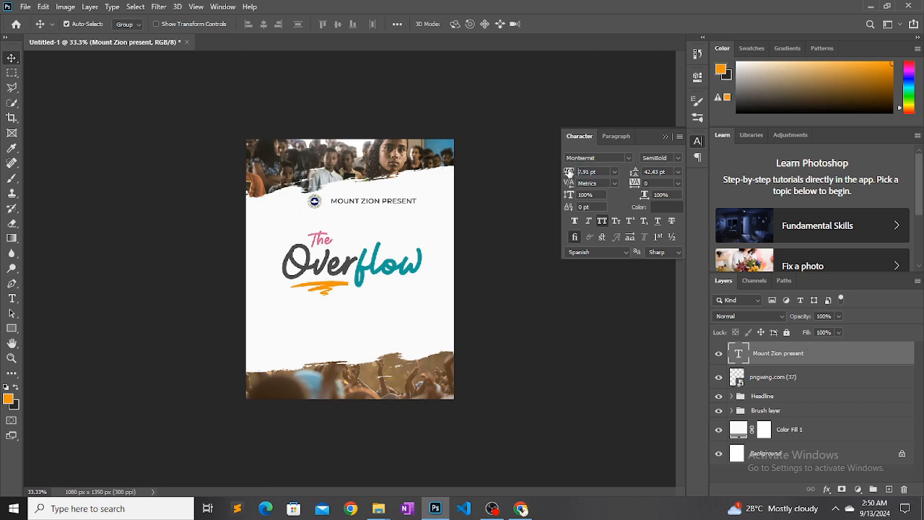
Set the "Mount Zion present" text to 6.91 pt, tracking 340 and Bold weight
drag(569, 172, 567, 172)
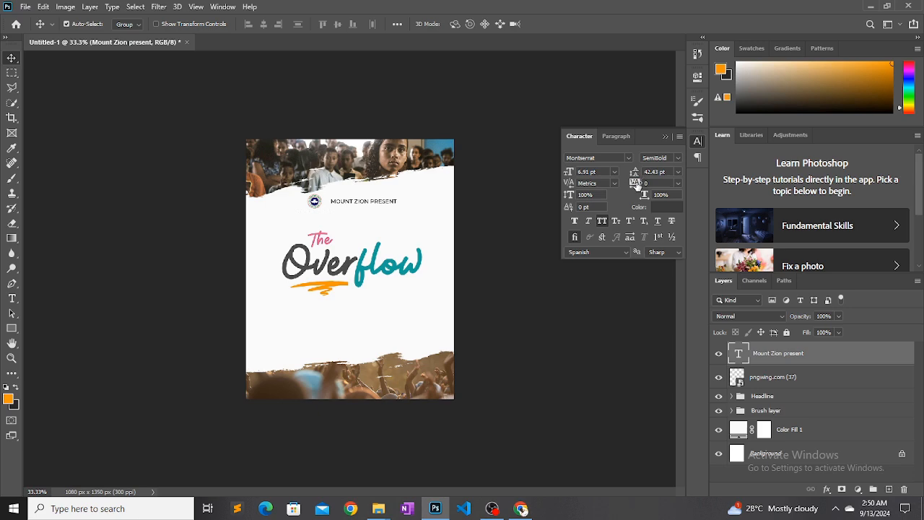
drag(636, 186, 635, 183)
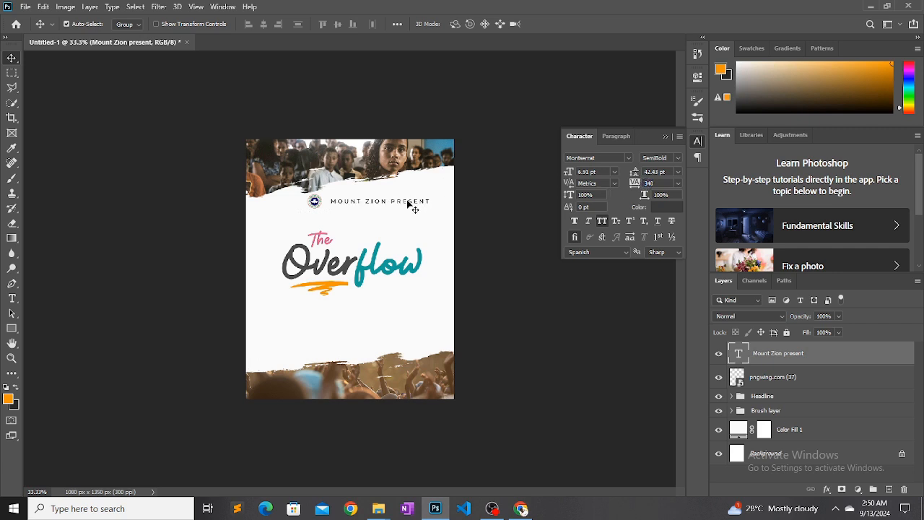
click(677, 158)
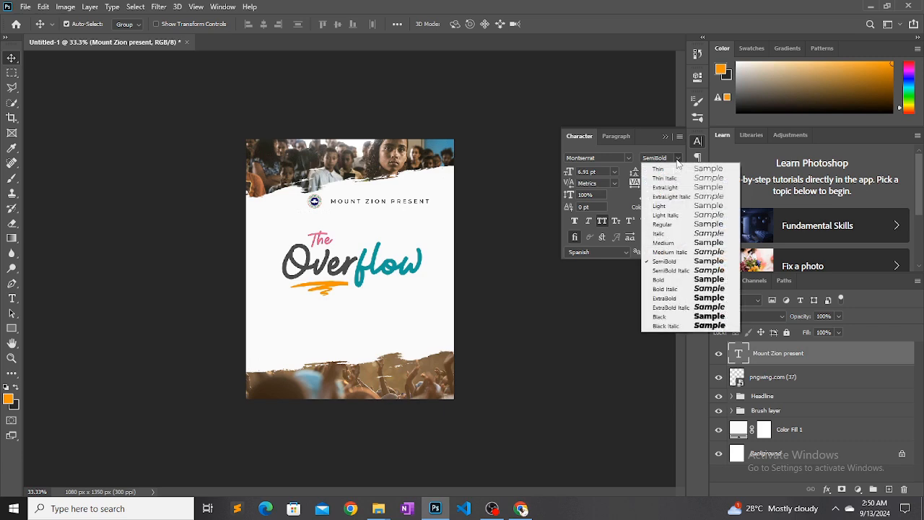
click(664, 279)
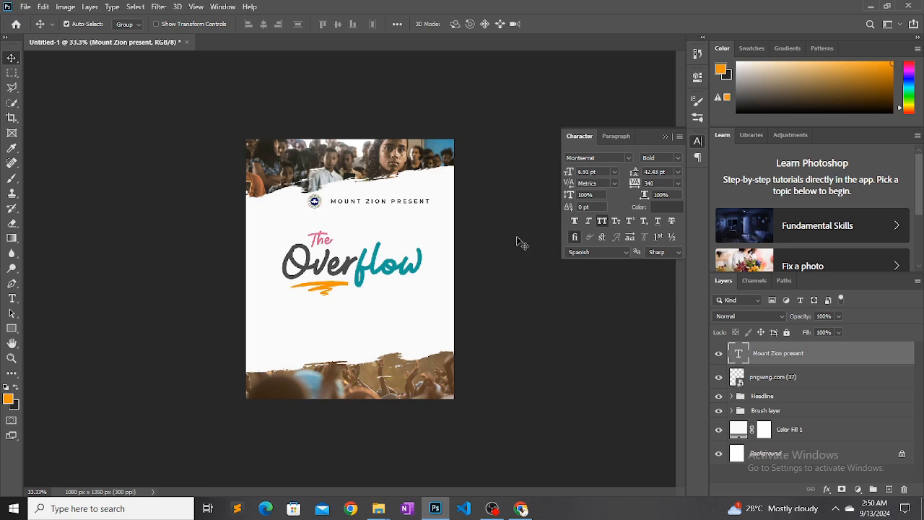
Shift the church logo and the "Mount Zion present" text left, keeping them aligned side by side above the headline
mouse_move(320, 210)
mouse_down()
mouse_move(309, 210)
mouse_move(324, 203)
mouse_move(306, 202)
mouse_move(329, 202)
mouse_move(329, 210)
mouse_move(306, 207)
mouse_up()
click(308, 205)
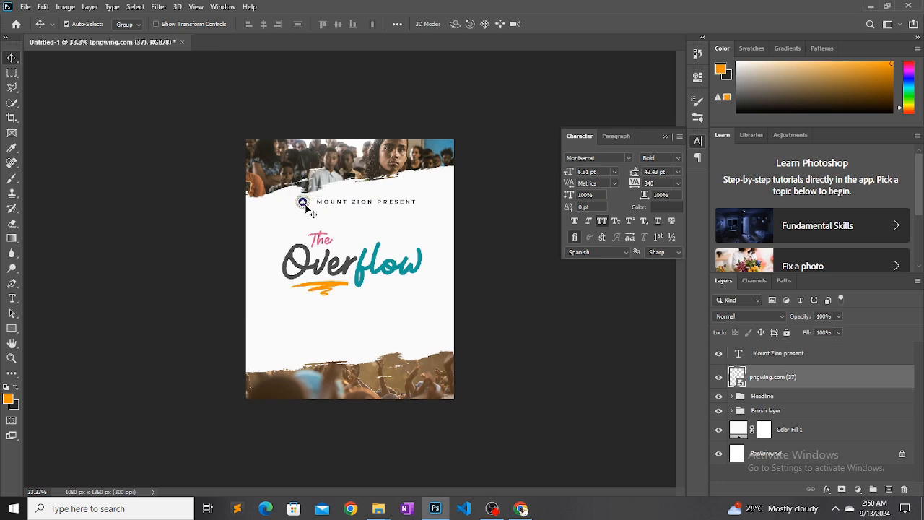
click(337, 206)
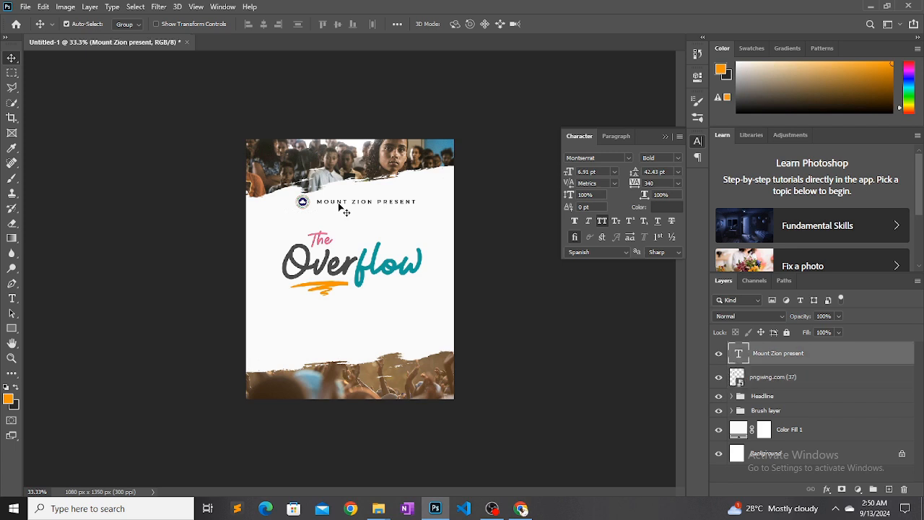
drag(339, 203, 338, 203)
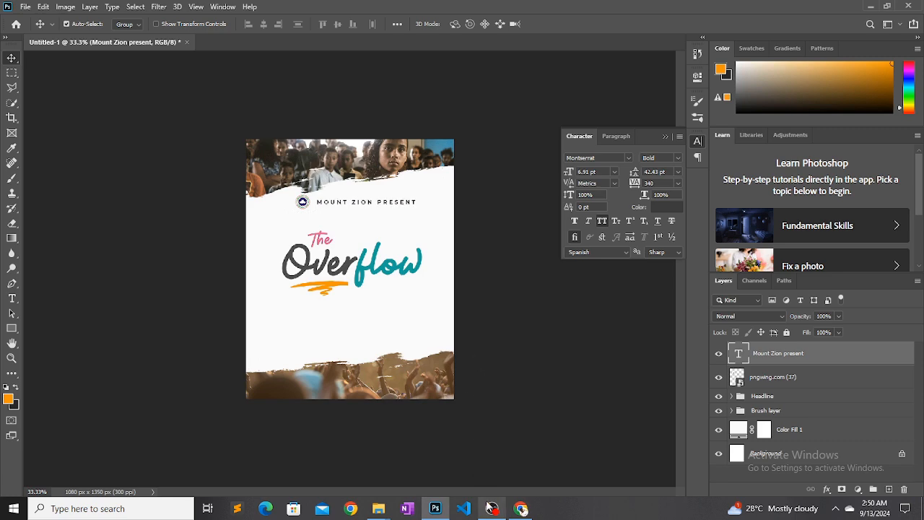